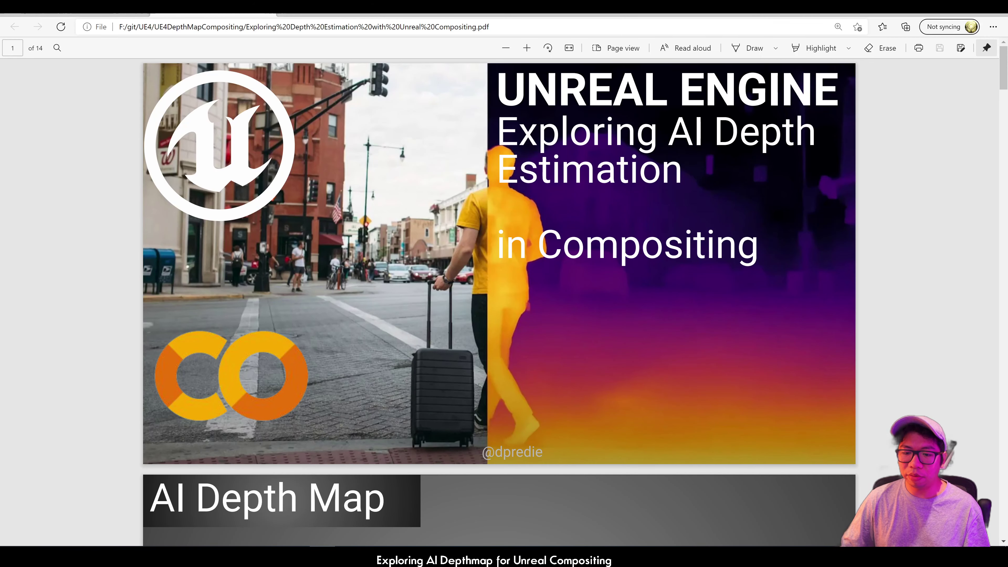
- Scroll the PDF from the title slide to slide 3, '1. Depthmap from Colab'
{"action": "scroll", "coordinate": [641, 251], "scroll_direction": "down", "scroll_amount": 8}
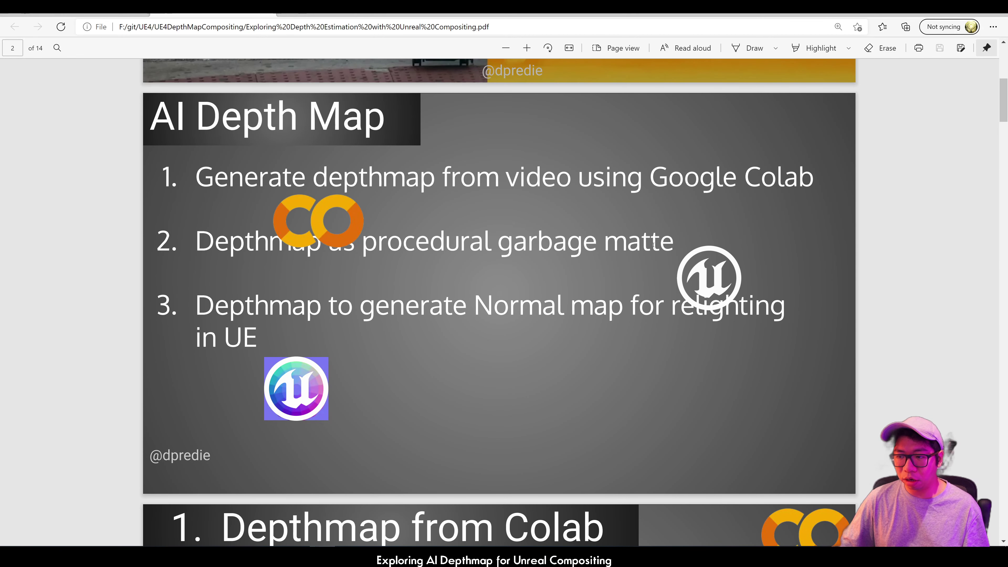
{"action": "scroll", "coordinate": [182, 242], "scroll_direction": "down", "scroll_amount": 2}
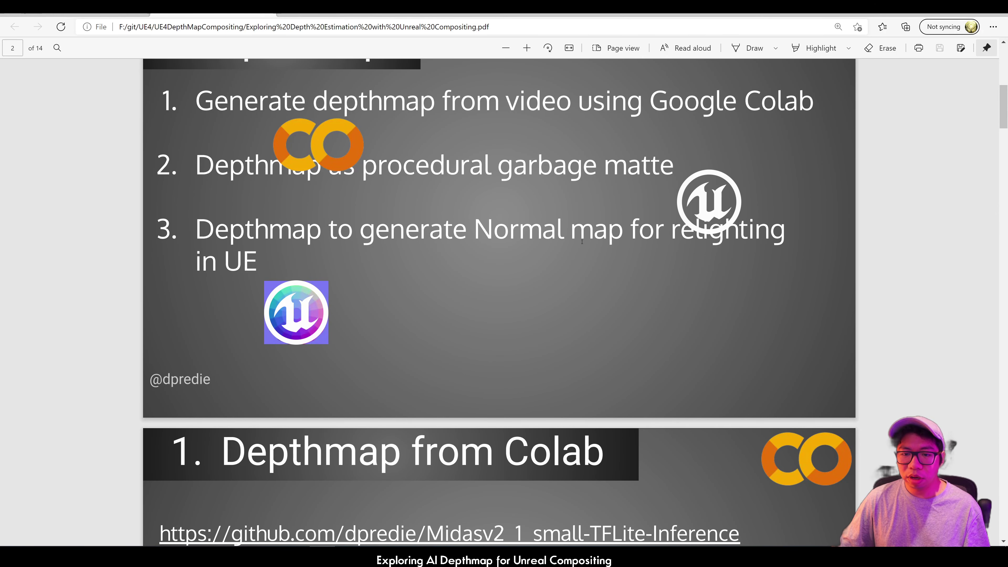
{"action": "scroll", "coordinate": [414, 273], "scroll_direction": "down", "scroll_amount": 7}
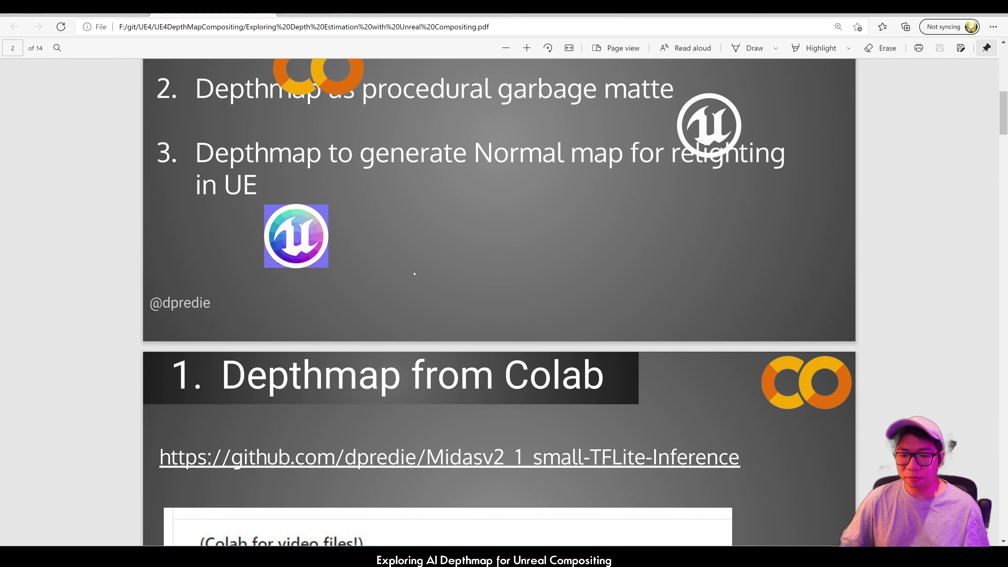
{"action": "scroll", "coordinate": [414, 273], "scroll_direction": "down", "scroll_amount": 3}
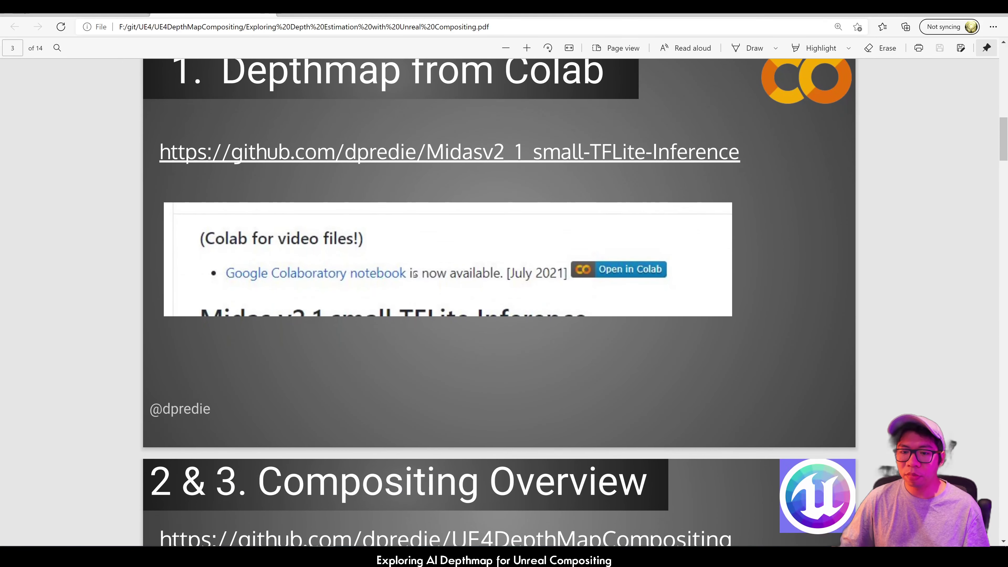
{"action": "scroll", "coordinate": [423, 252], "scroll_direction": "up", "scroll_amount": 2}
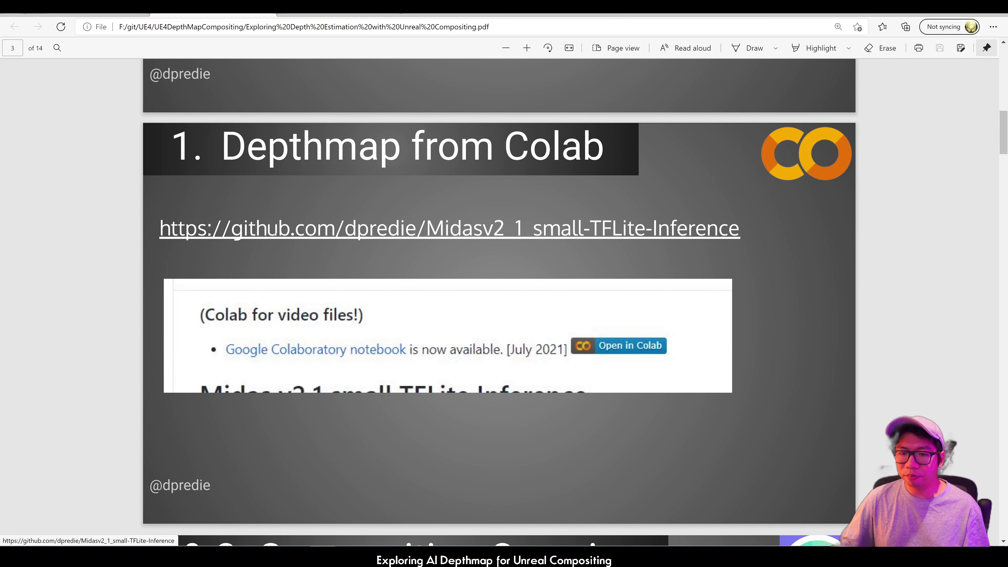
- Follow the slide's link to the Midasv2_1_small-TFLite-Inference GitHub repo and launch its Colab notebook
{"action": "left_click", "coordinate": [360, 226]}
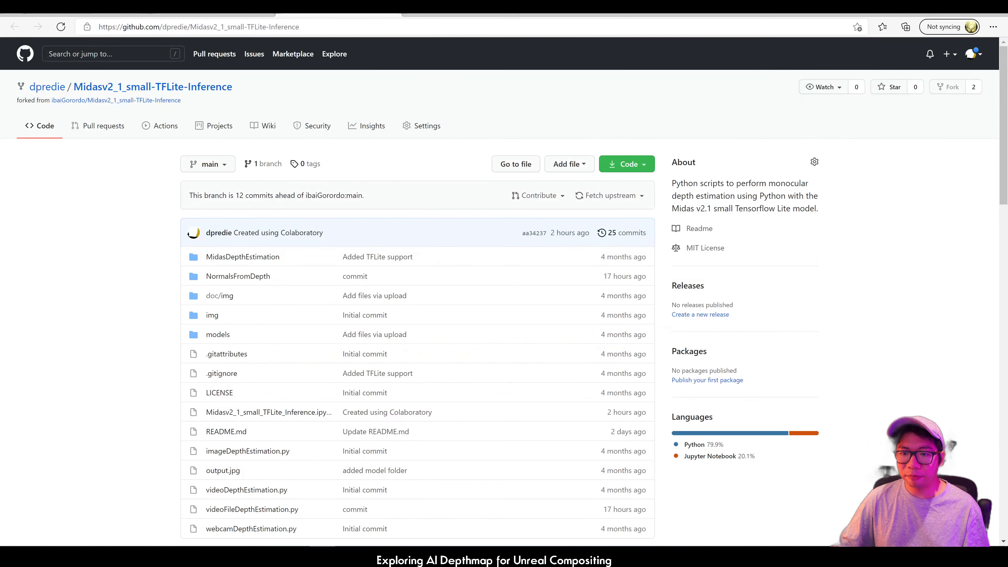
{"action": "scroll", "coordinate": [318, 157], "scroll_direction": "down", "scroll_amount": 5}
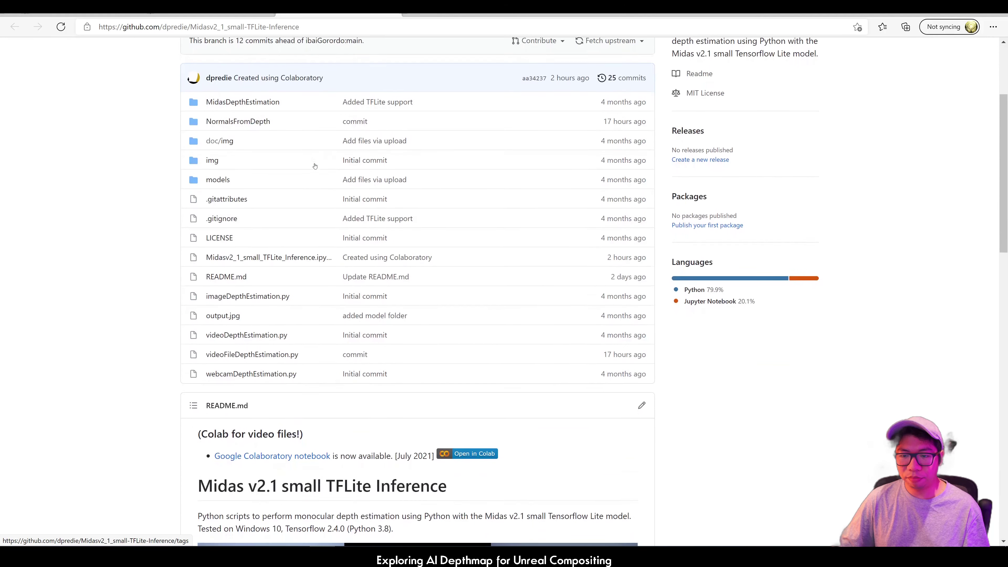
{"action": "scroll", "coordinate": [314, 166], "scroll_direction": "up", "scroll_amount": 1}
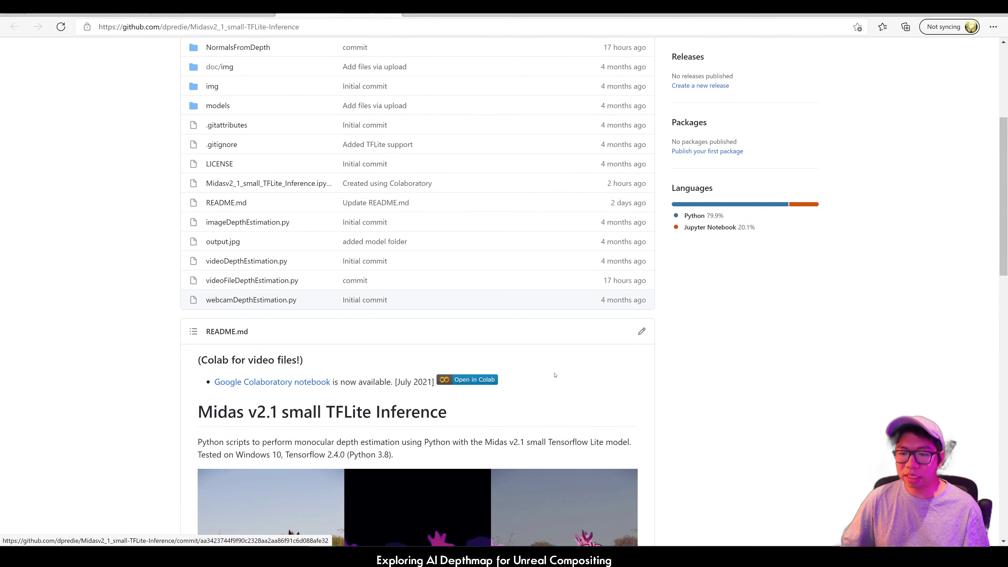
{"action": "left_click", "coordinate": [480, 380]}
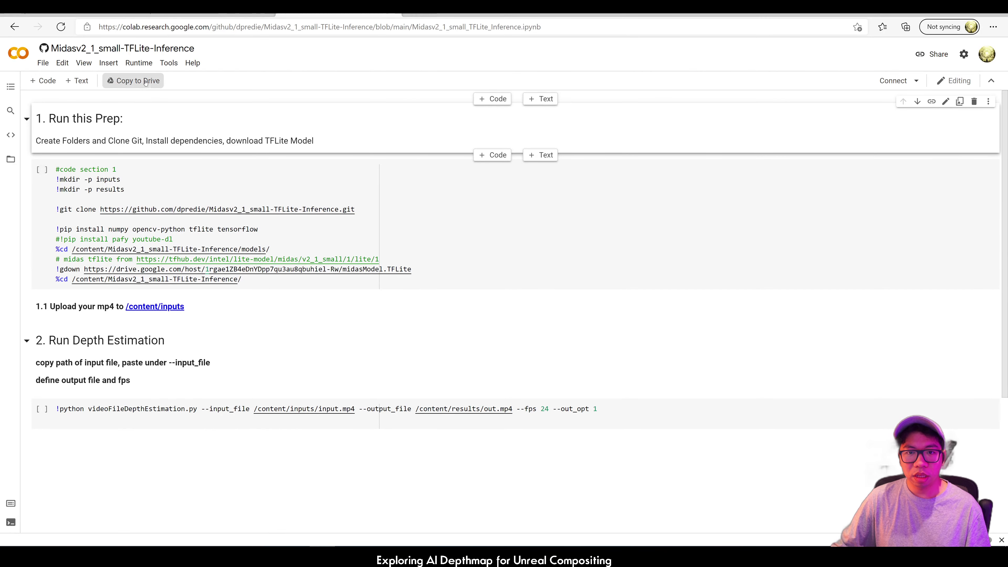
- Review the notebook's runtime type settings and show the Files panel
{"action": "left_click", "coordinate": [144, 64]}
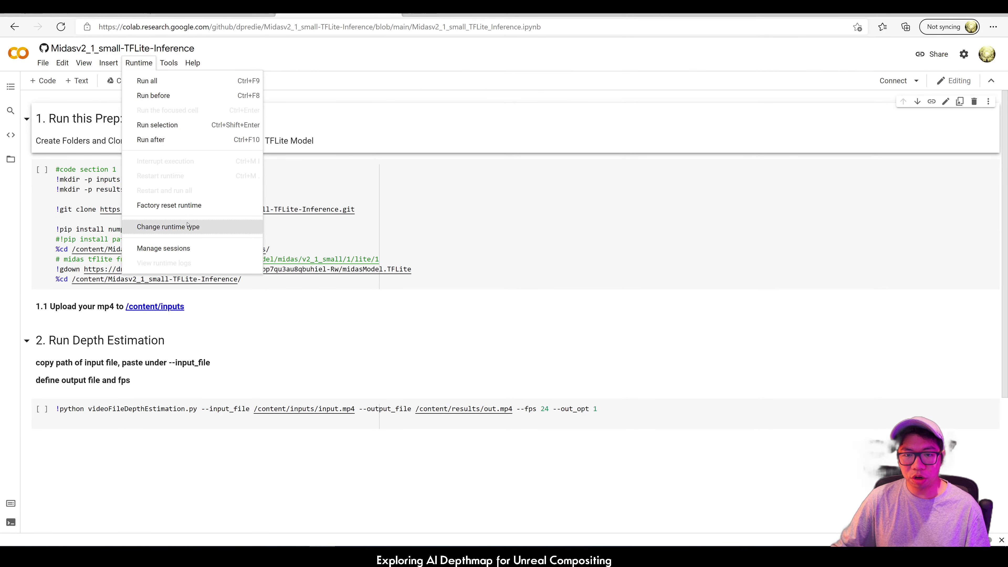
{"action": "left_click", "coordinate": [198, 225]}
{"action": "left_click", "coordinate": [579, 349]}
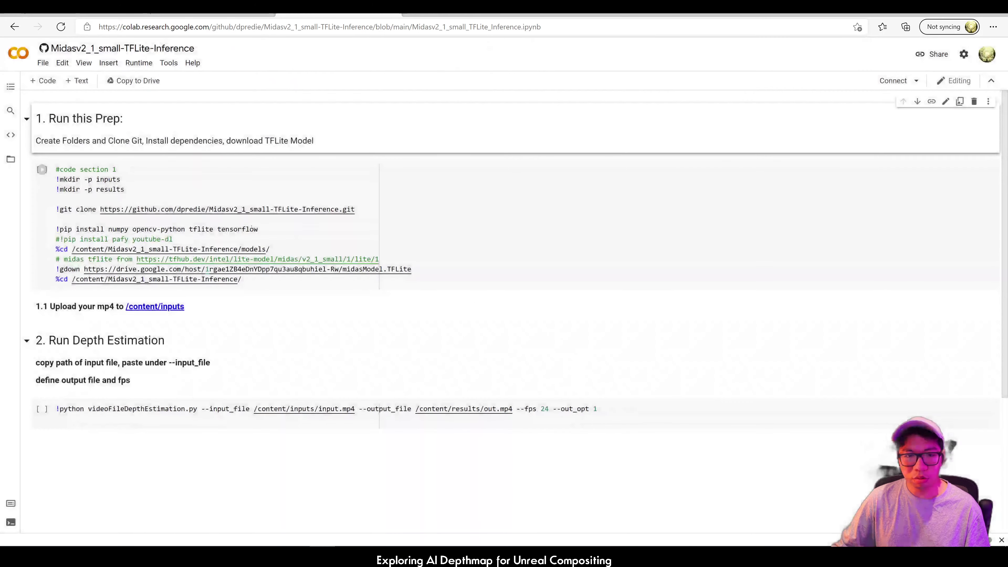
{"action": "left_click", "coordinate": [11, 159]}
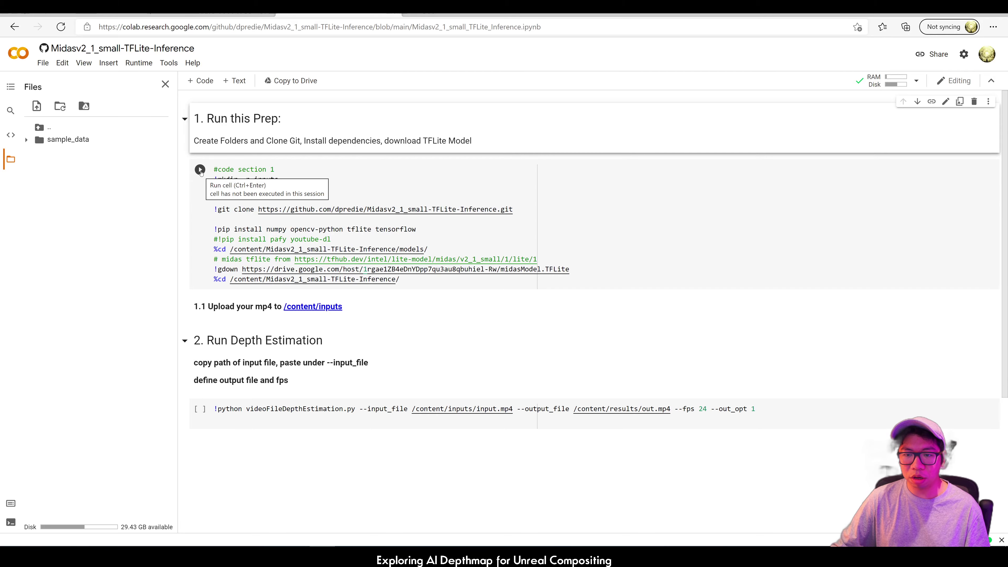
- Run the prep cell despite the warning, then refresh files to reveal inputs and results folders
{"action": "left_click", "coordinate": [200, 170]}
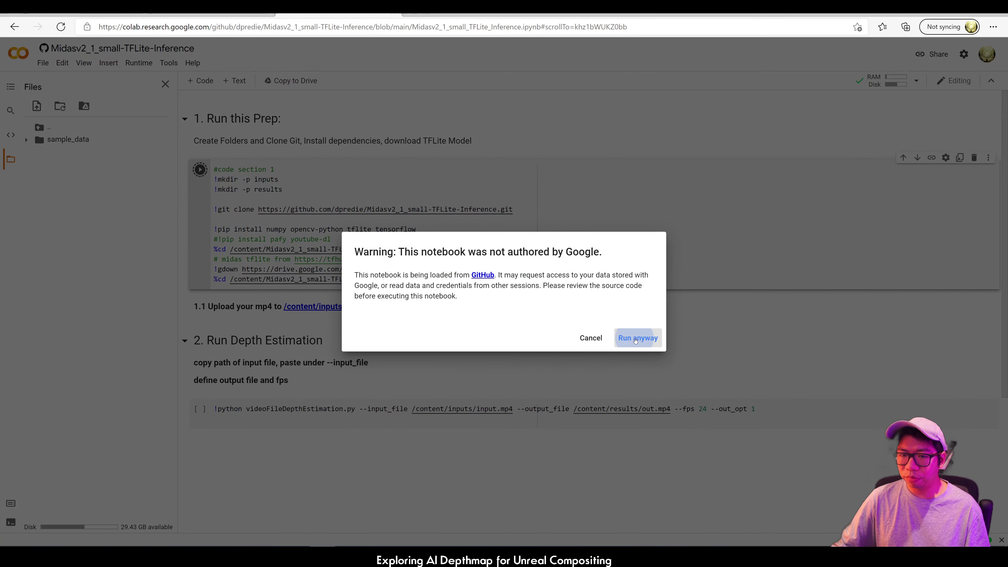
{"action": "left_click", "coordinate": [635, 339]}
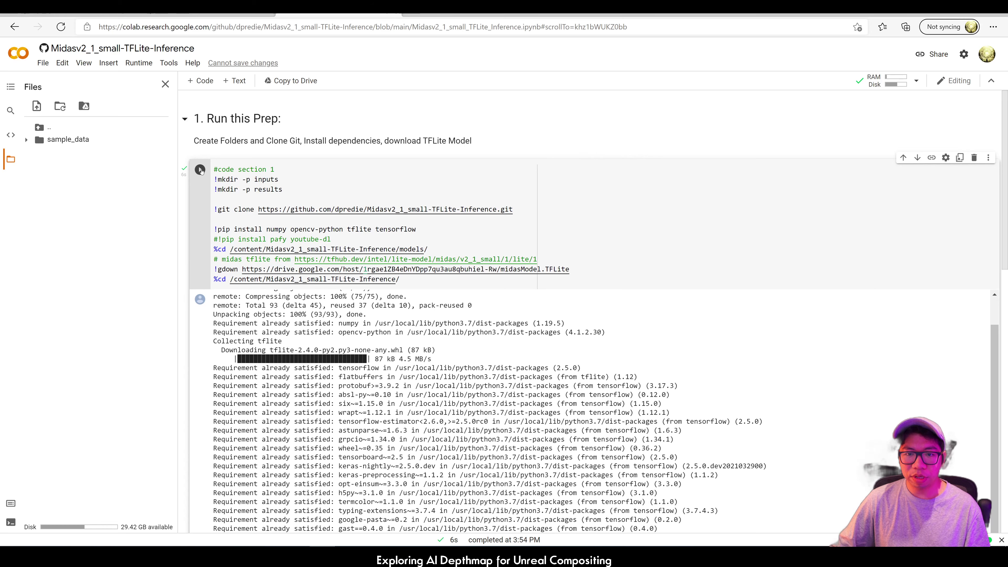
{"action": "right_click", "coordinate": [87, 245]}
{"action": "left_click", "coordinate": [126, 272]}
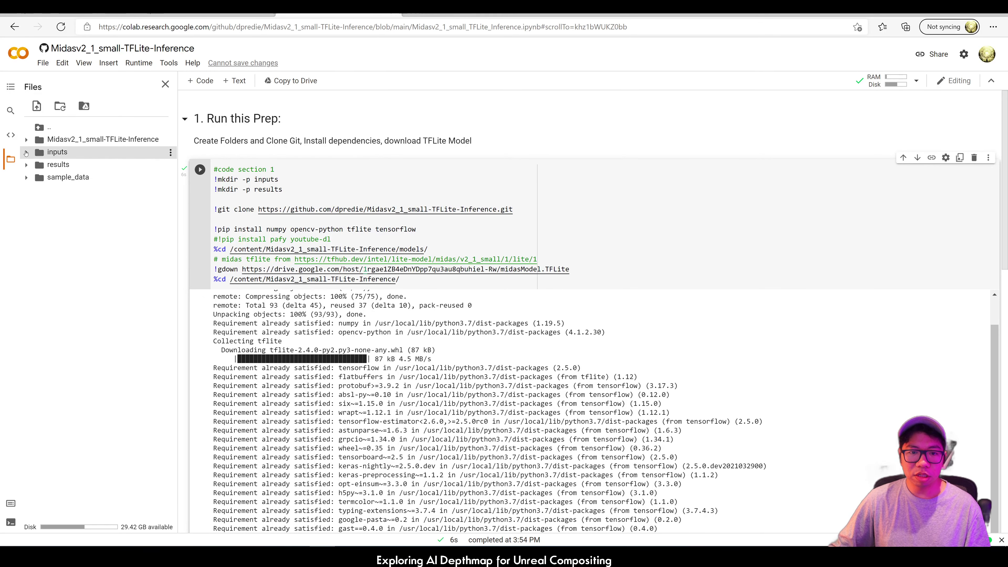
{"action": "left_click", "coordinate": [27, 165]}
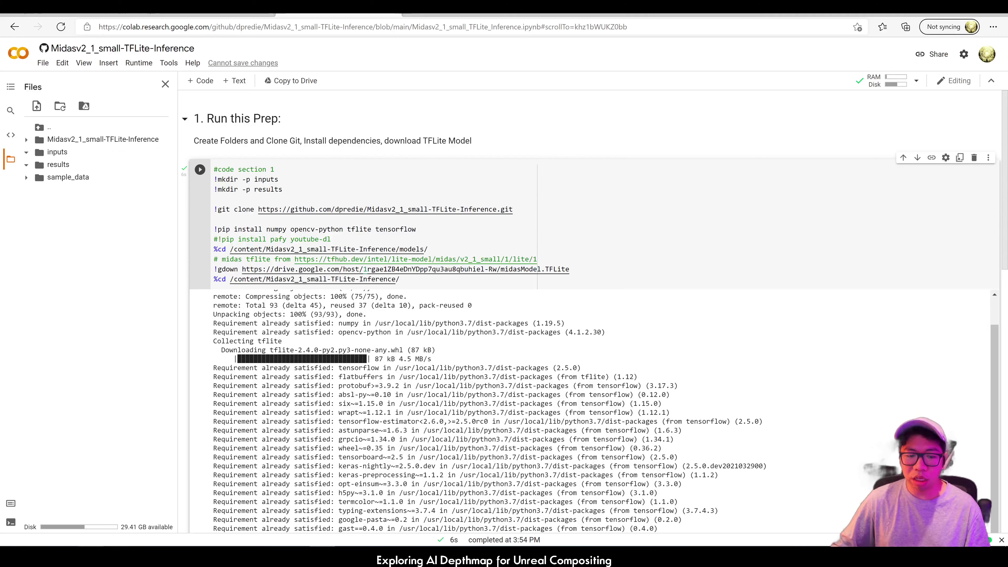
- Preview input.mp4 from MediaFiles and upload it into Colab's inputs folder
{"action": "key", "text": "alt+Tab"}
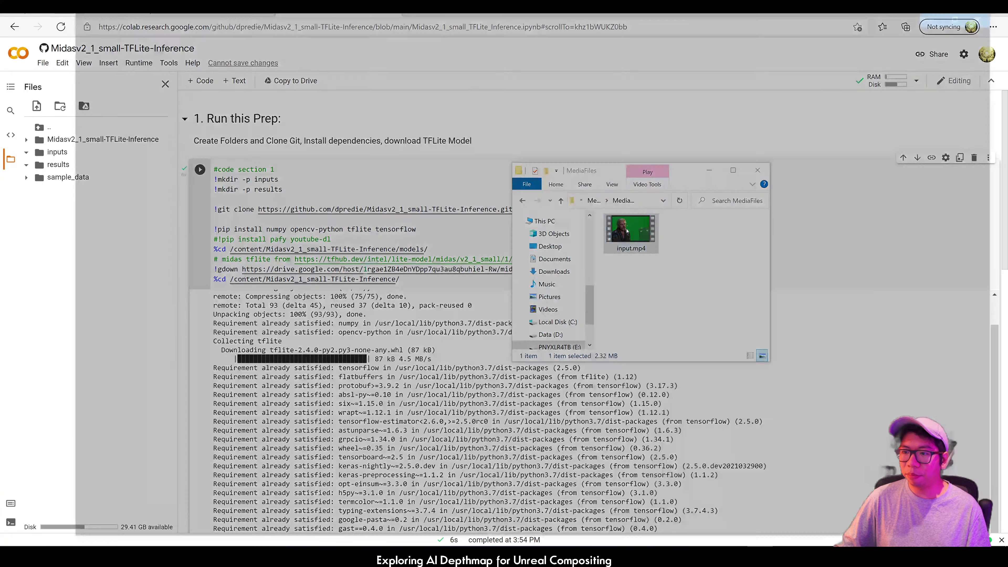
{"action": "double_click", "coordinate": [627, 231]}
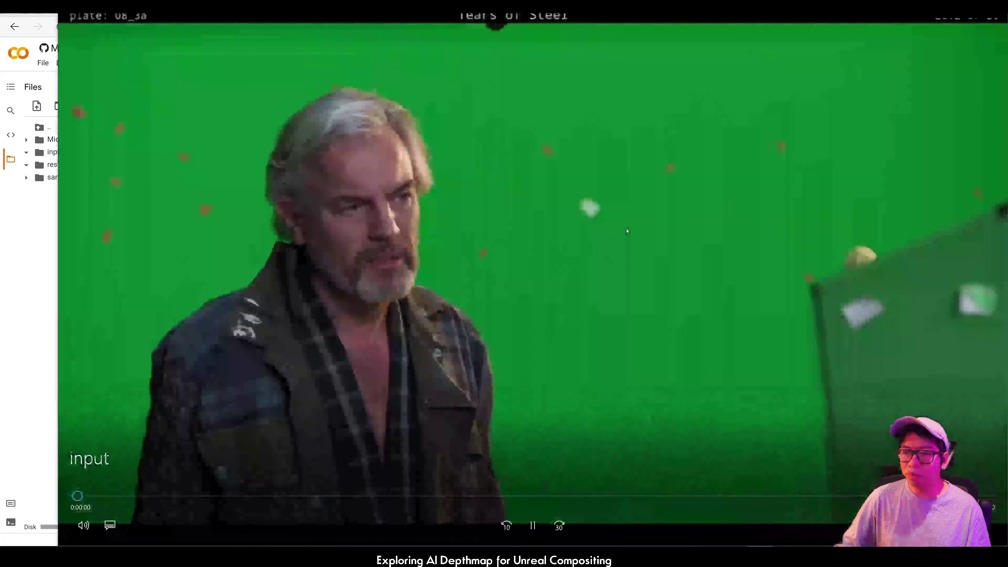
{"action": "key", "text": "alt+F4"}
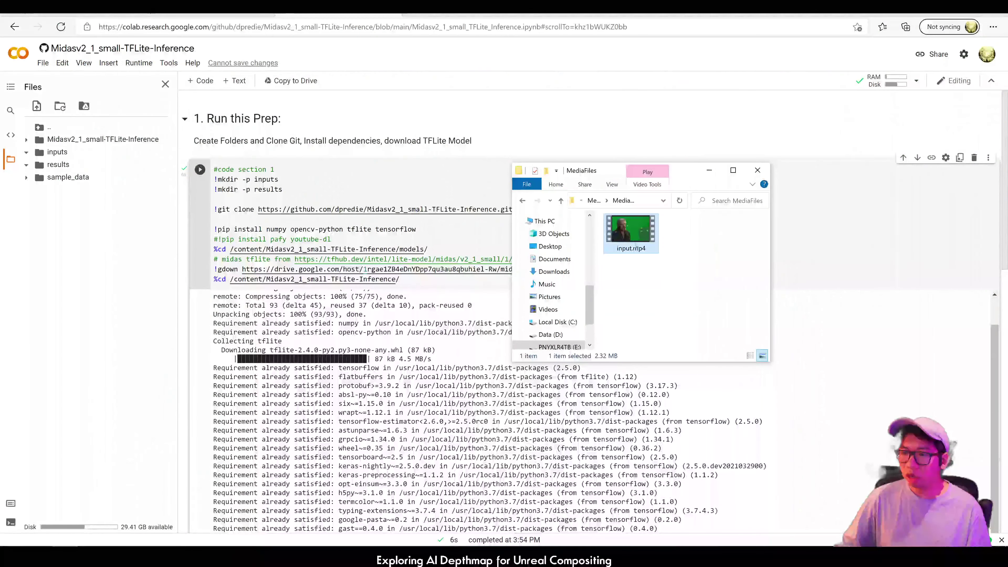
{"action": "left_click_drag", "start_coordinate": [626, 226], "coordinate": [69, 153]}
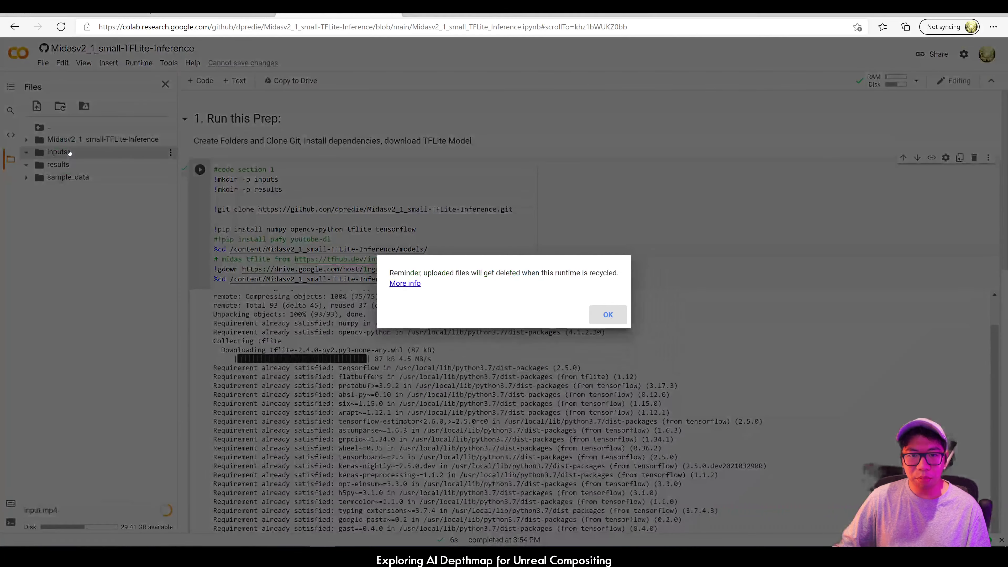
{"action": "left_click", "coordinate": [608, 315]}
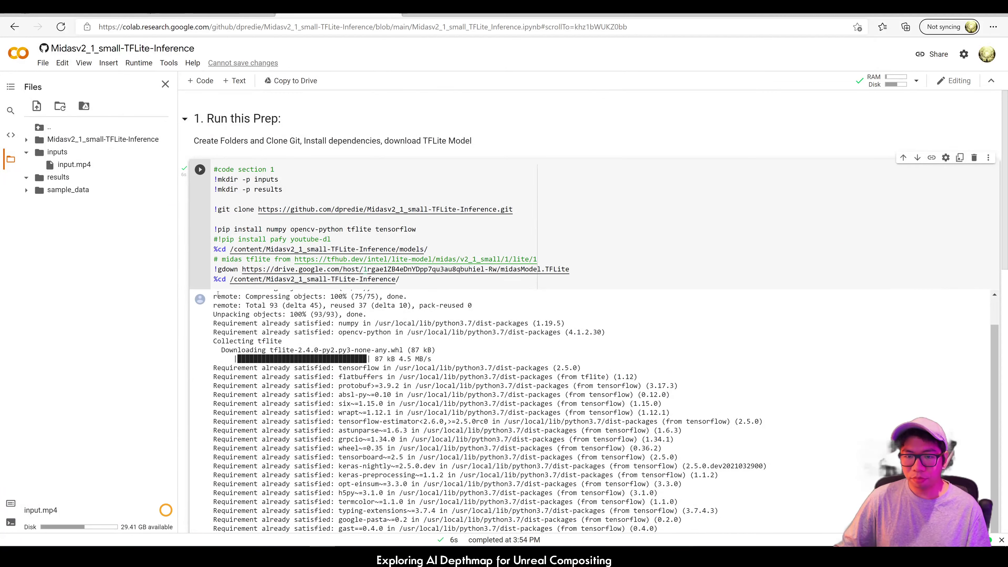
{"action": "scroll", "coordinate": [218, 295], "scroll_direction": "down", "scroll_amount": 10}
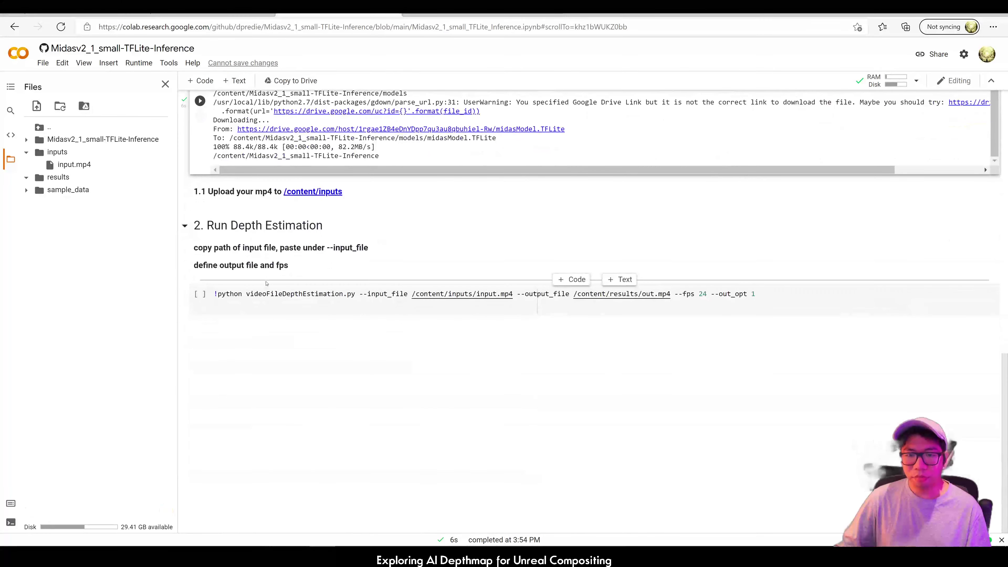
- Replace the --input_file path in the depth estimation command with /content/inputs/input.mp4
{"action": "right_click", "coordinate": [77, 166]}
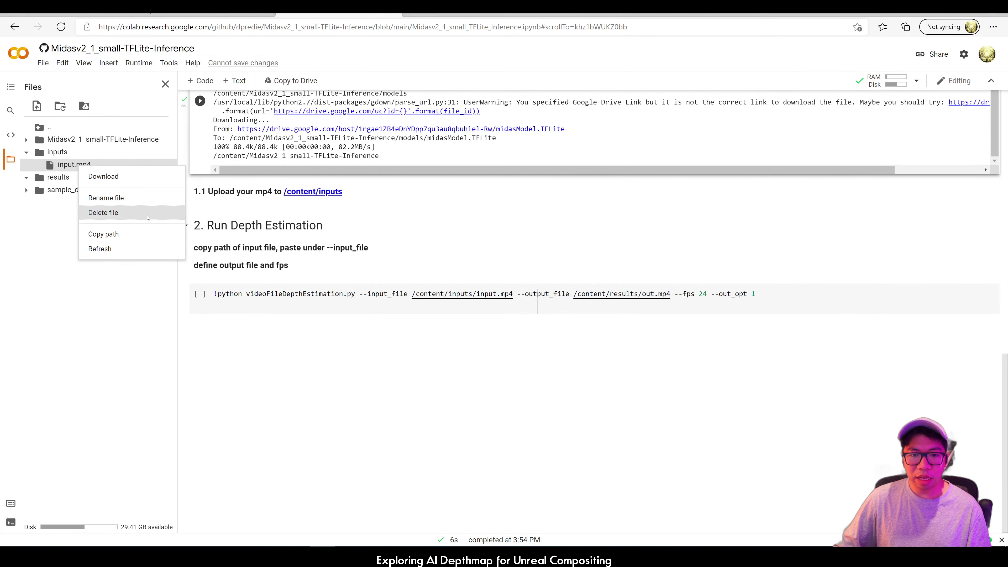
{"action": "left_click", "coordinate": [147, 233]}
{"action": "left_click", "coordinate": [399, 294]}
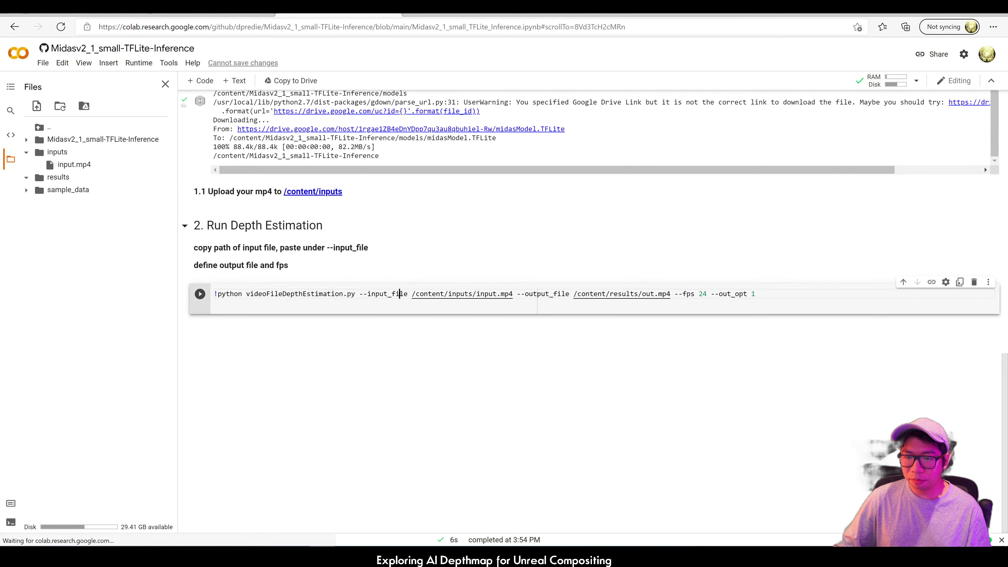
{"action": "left_click_drag", "start_coordinate": [412, 294], "coordinate": [513, 294]}
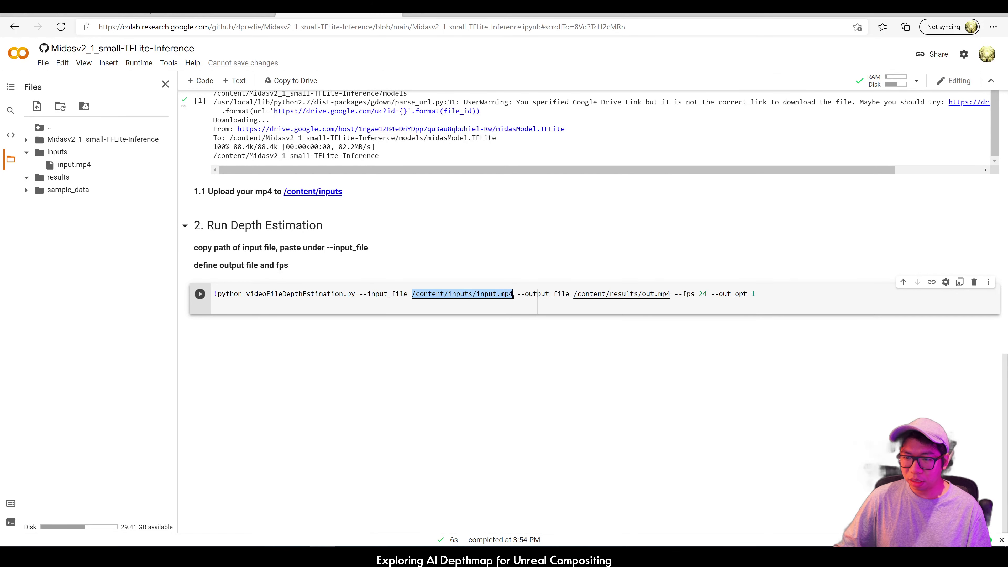
{"action": "key", "text": "ctrl+v"}
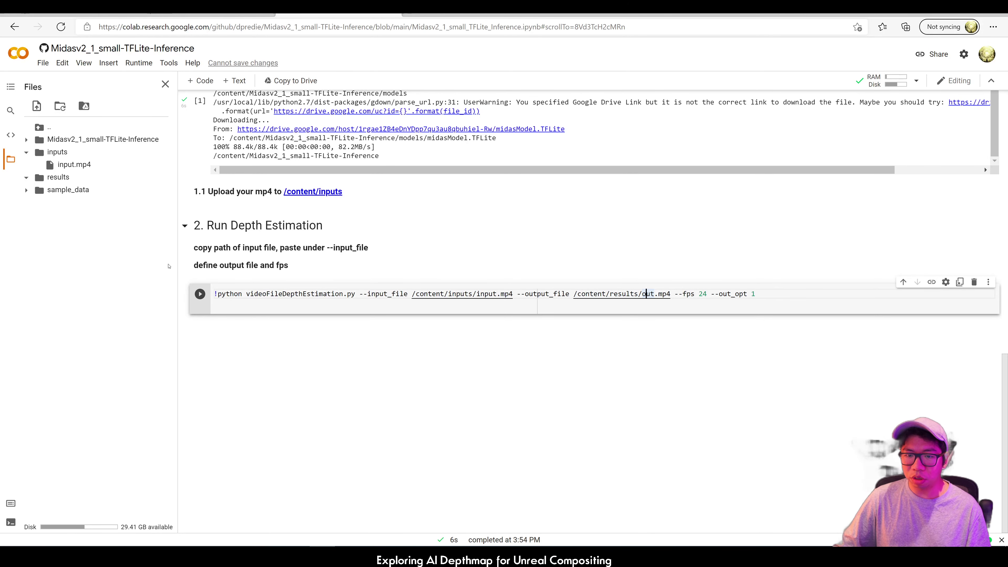
- Run the depth estimation cell to produce out.mp4 in the results folder
{"action": "left_click", "coordinate": [200, 294]}
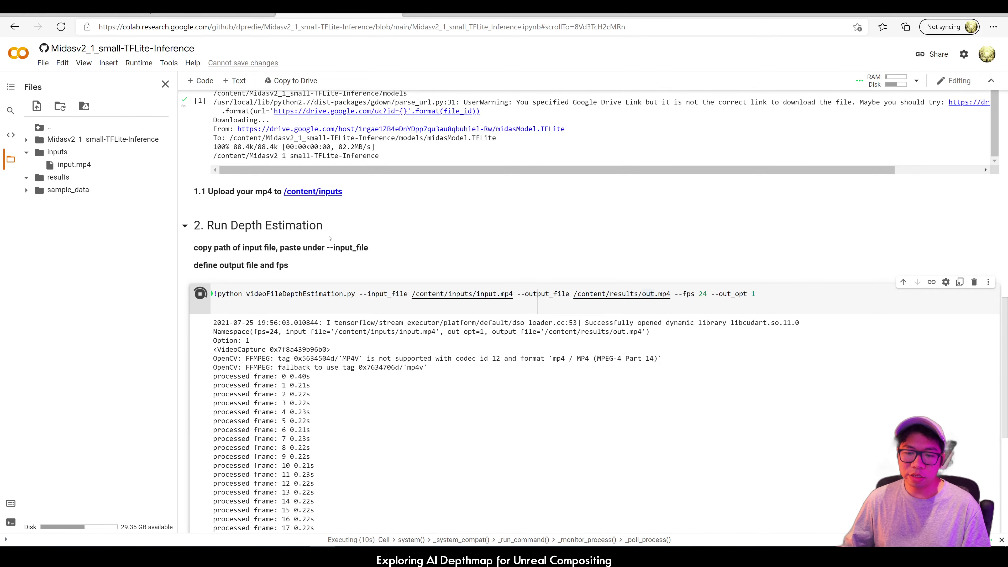
{"action": "scroll", "coordinate": [314, 370], "scroll_direction": "down", "scroll_amount": 3}
{"action": "scroll", "coordinate": [314, 370], "scroll_direction": "down", "scroll_amount": 3}
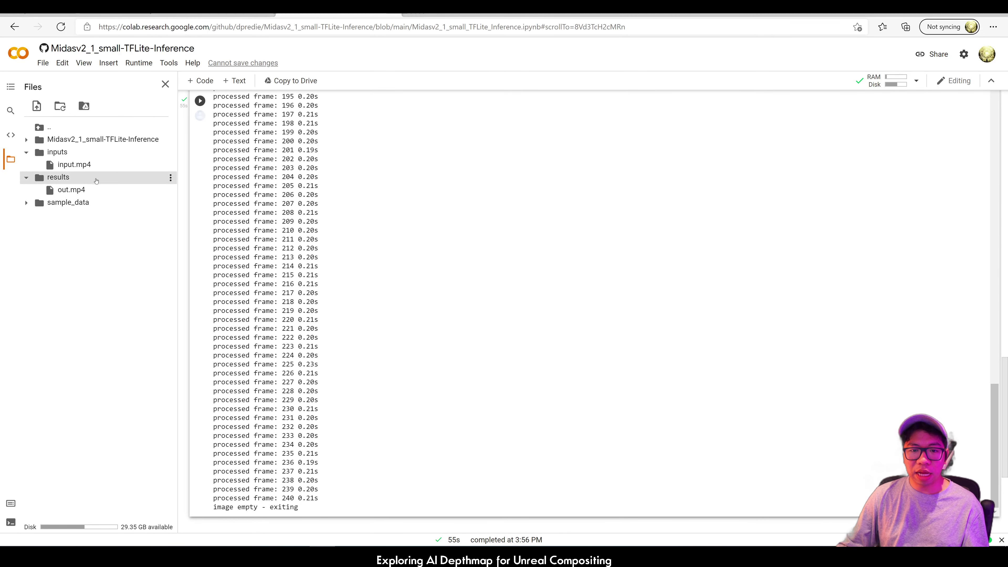
- Download out.mp4 from results and play it from MediaFiles beside input.mp4
{"action": "right_click", "coordinate": [67, 192]}
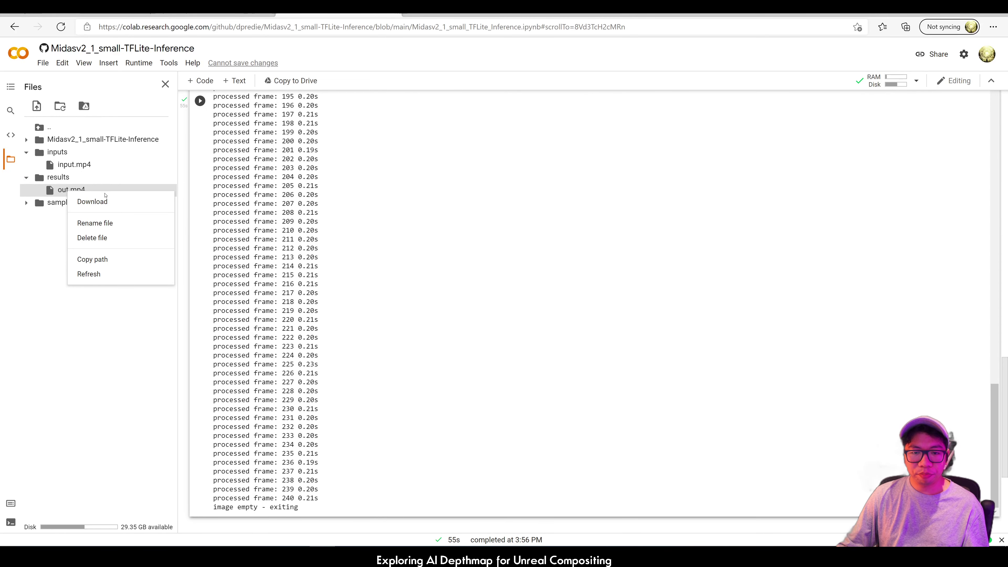
{"action": "left_click", "coordinate": [104, 201]}
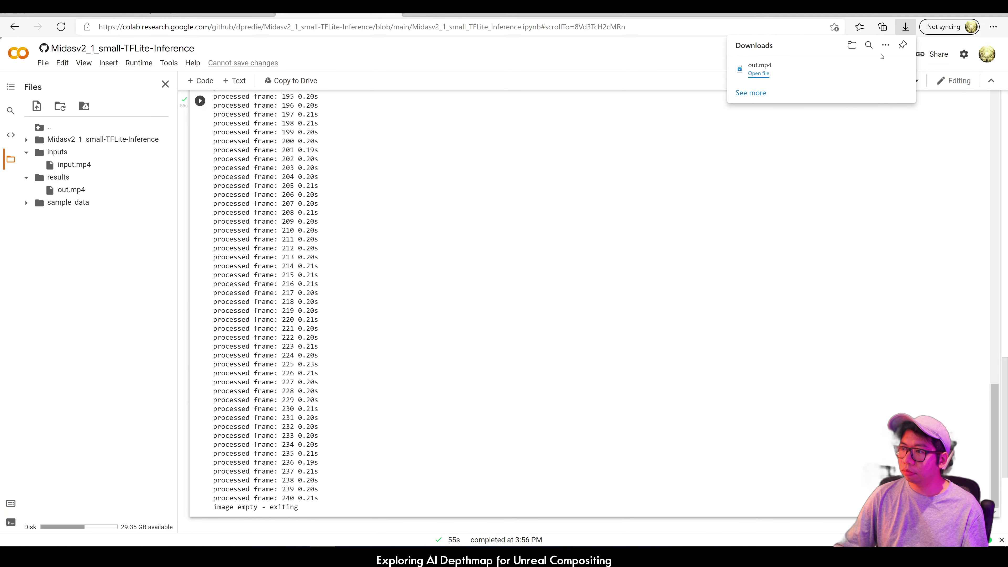
{"action": "left_click", "coordinate": [851, 45]}
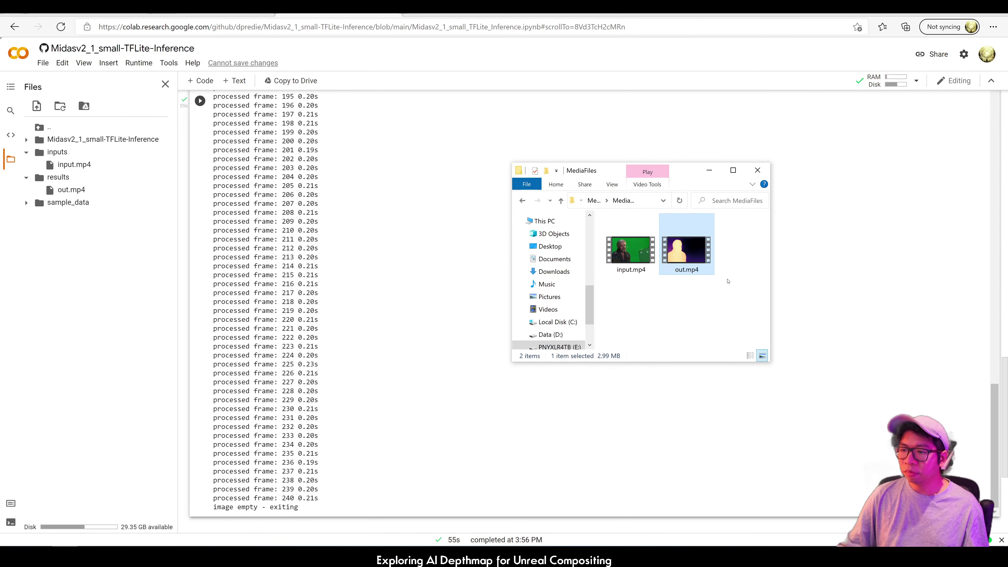
{"action": "double_click", "coordinate": [683, 242]}
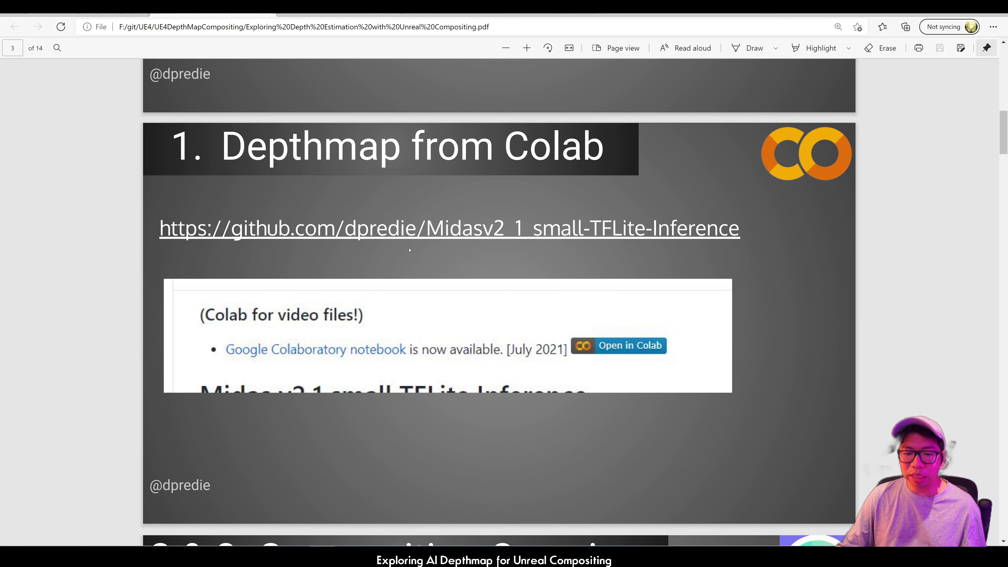
- From slide 4, open the UE4DepthMapCompositing GitHub repo's DepthEstimation folder
{"action": "scroll", "coordinate": [409, 250], "scroll_direction": "down", "scroll_amount": 10}
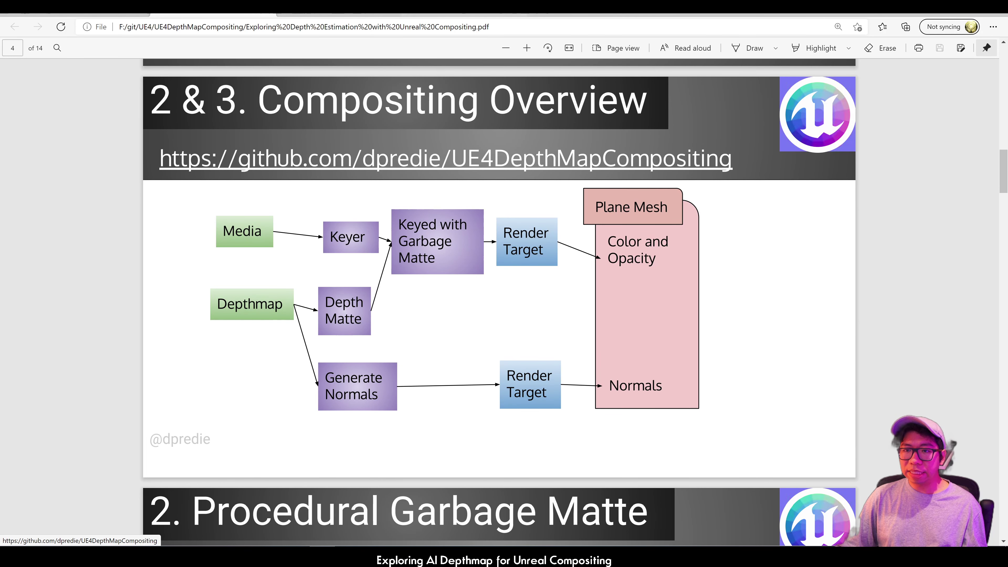
{"action": "left_click", "coordinate": [444, 159]}
{"action": "left_click", "coordinate": [260, 210]}
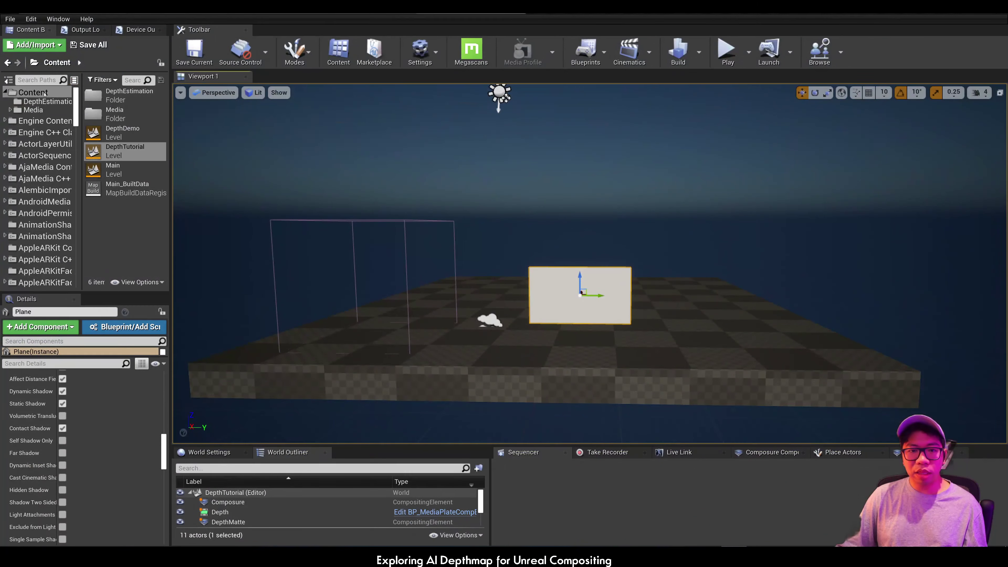
- Show the project's Content folder in a maximized Explorer, open DepthEstimation, then browse it in the Content Browser
{"action": "right_click", "coordinate": [42, 93]}
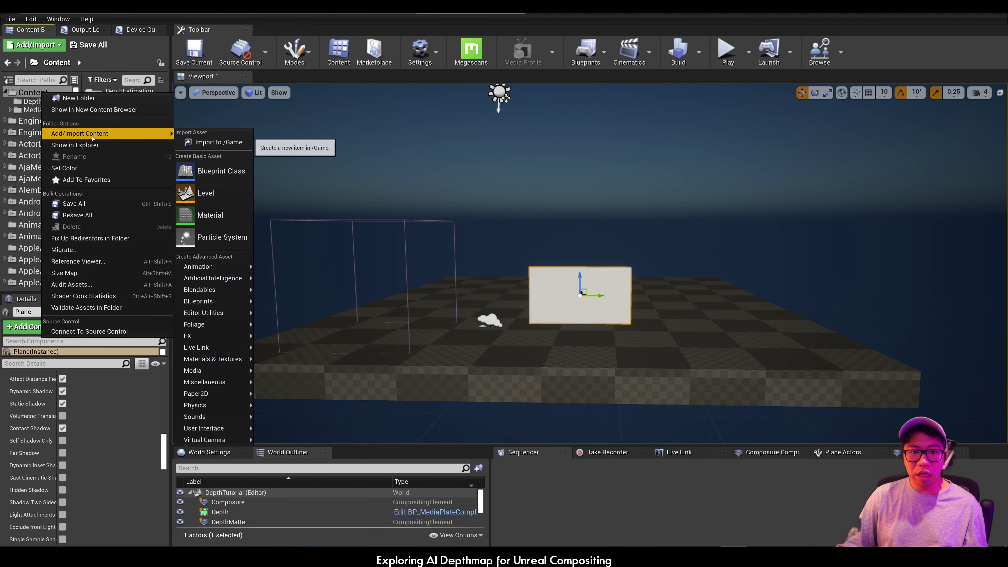
{"action": "left_click", "coordinate": [95, 146]}
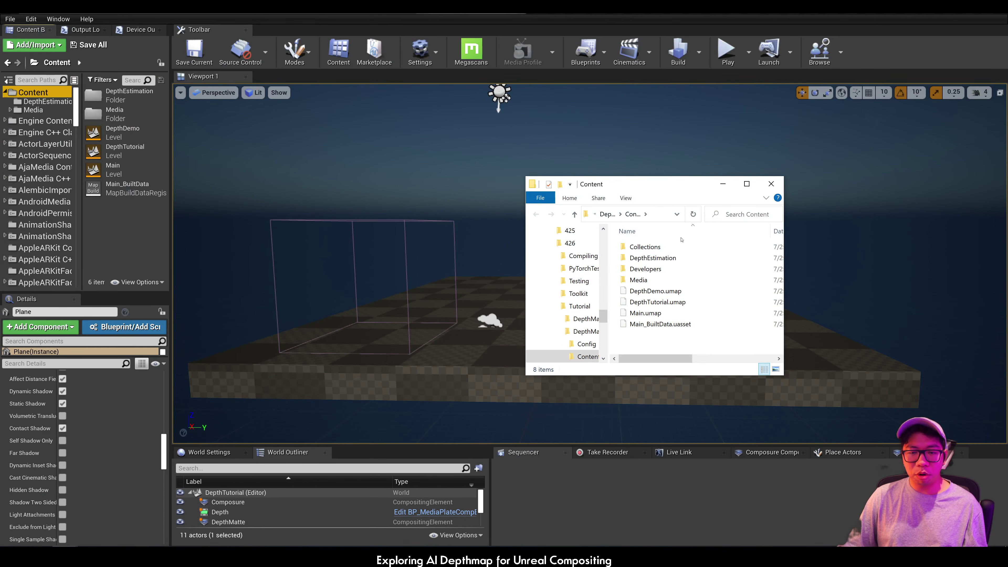
{"action": "left_click_drag", "start_coordinate": [687, 197], "coordinate": [686, 16]}
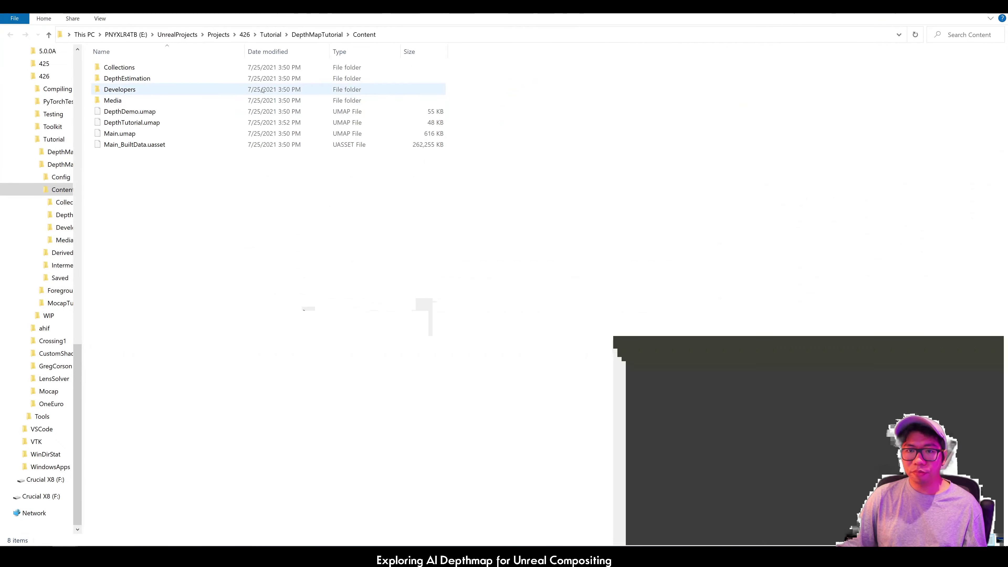
{"action": "double_click", "coordinate": [127, 78]}
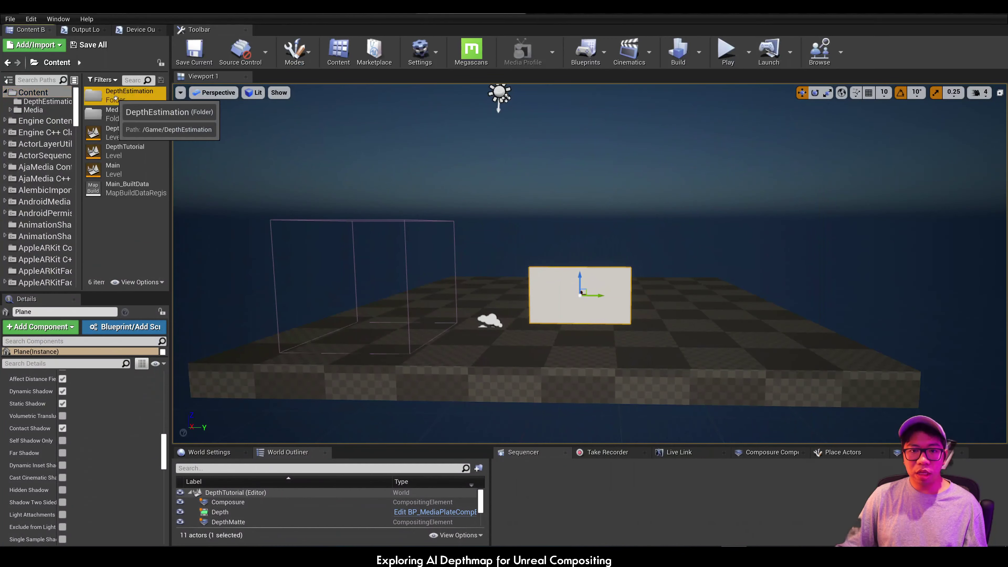
{"action": "left_click", "coordinate": [45, 101]}
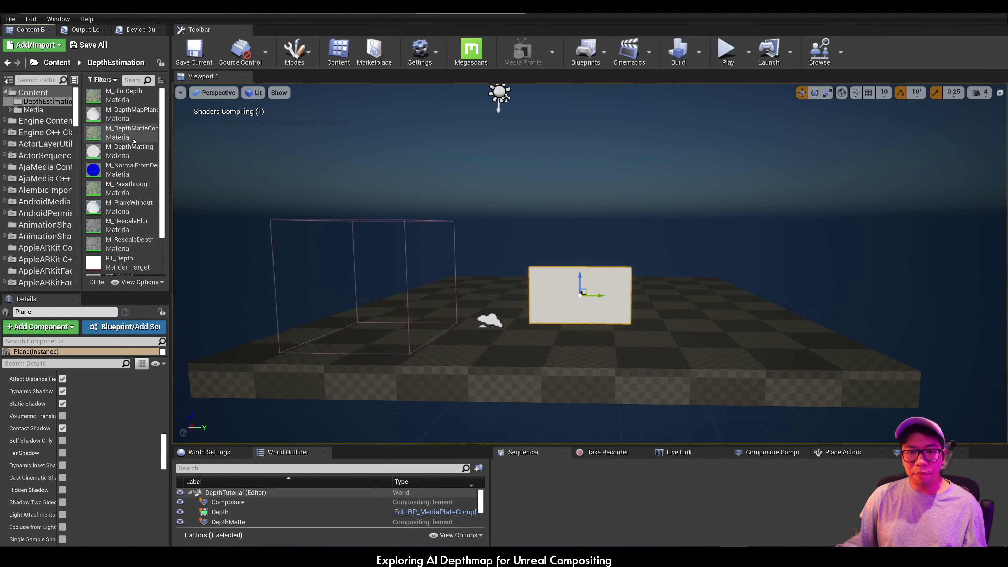
{"action": "scroll", "coordinate": [134, 140], "scroll_direction": "down", "scroll_amount": 3}
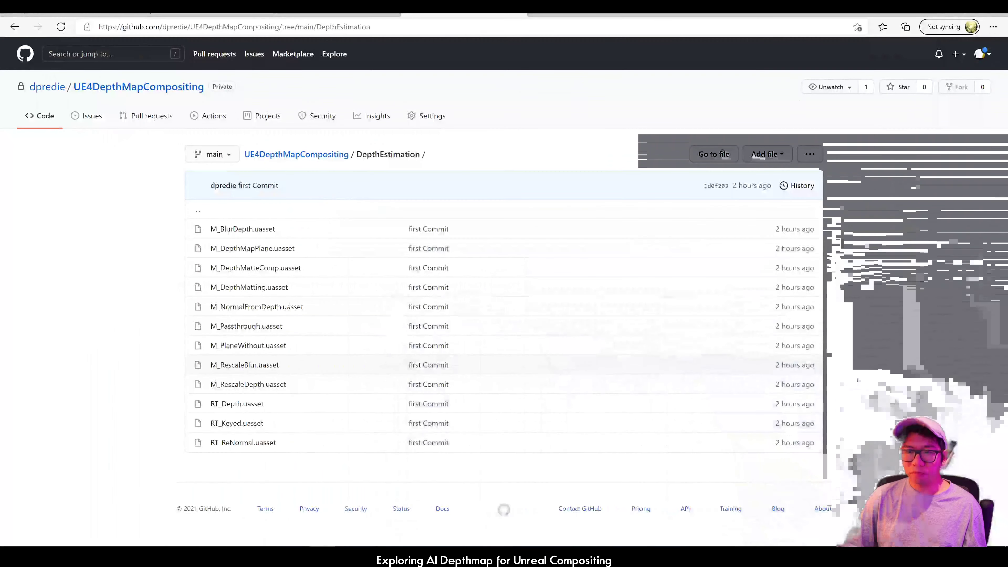
- Scroll the slide deck to the Procedural Garbage Matte slide, then return to the Unreal Editor
{"action": "left_click", "coordinate": [213, 15]}
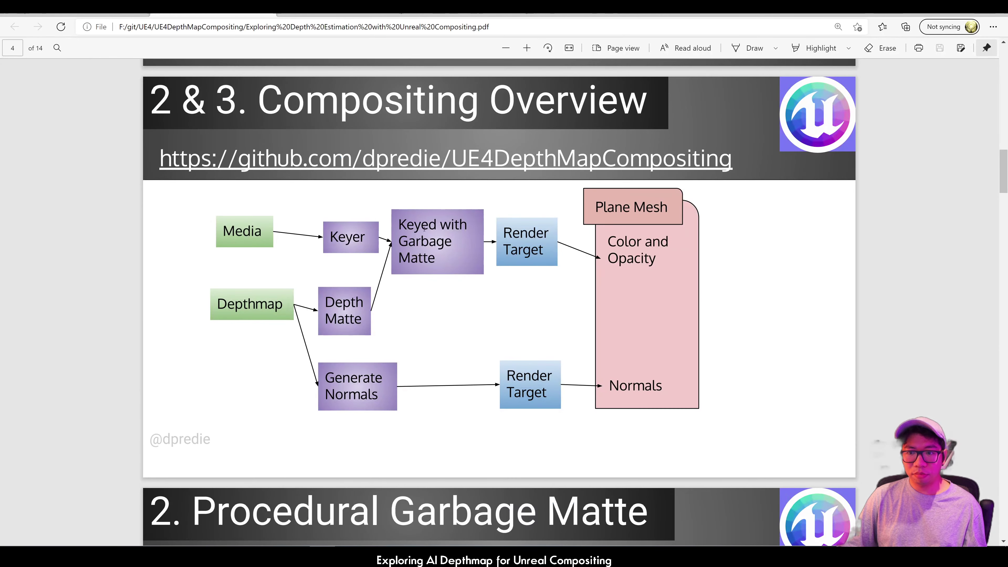
{"action": "scroll", "coordinate": [453, 266], "scroll_direction": "down", "scroll_amount": 5}
{"action": "scroll", "coordinate": [453, 266], "scroll_direction": "down", "scroll_amount": 2}
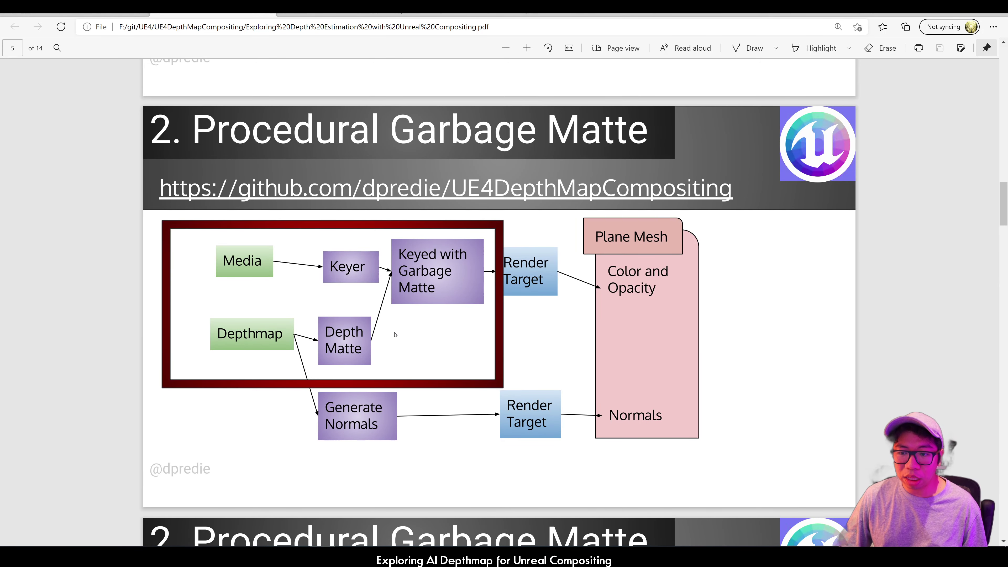
{"action": "key", "text": "alt+Tab"}
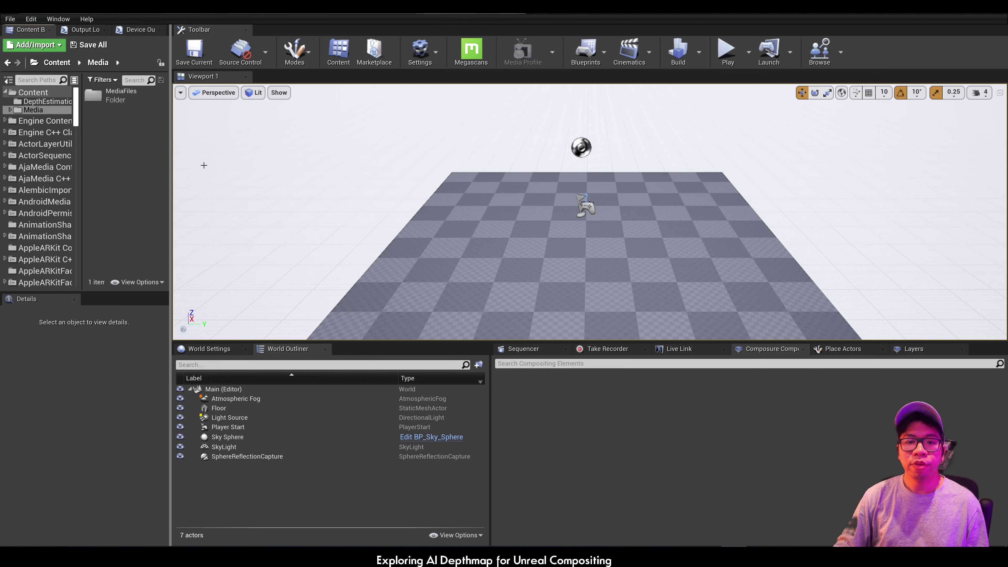
- Create a Media Player named RGB_media with its linked video texture
{"action": "right_click", "coordinate": [116, 126]}
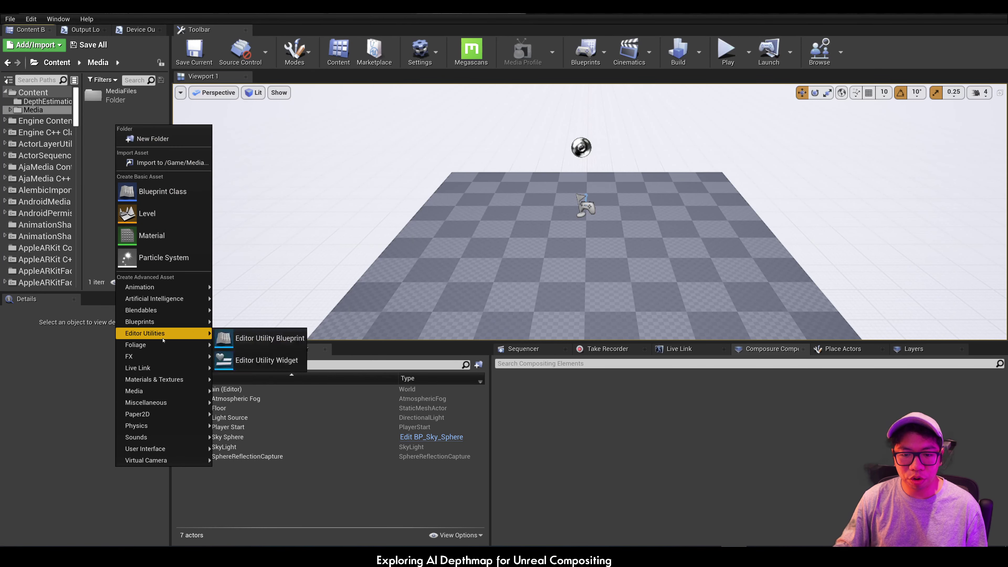
{"action": "mouse_move", "coordinate": [190, 390]}
{"action": "left_click", "coordinate": [256, 357]}
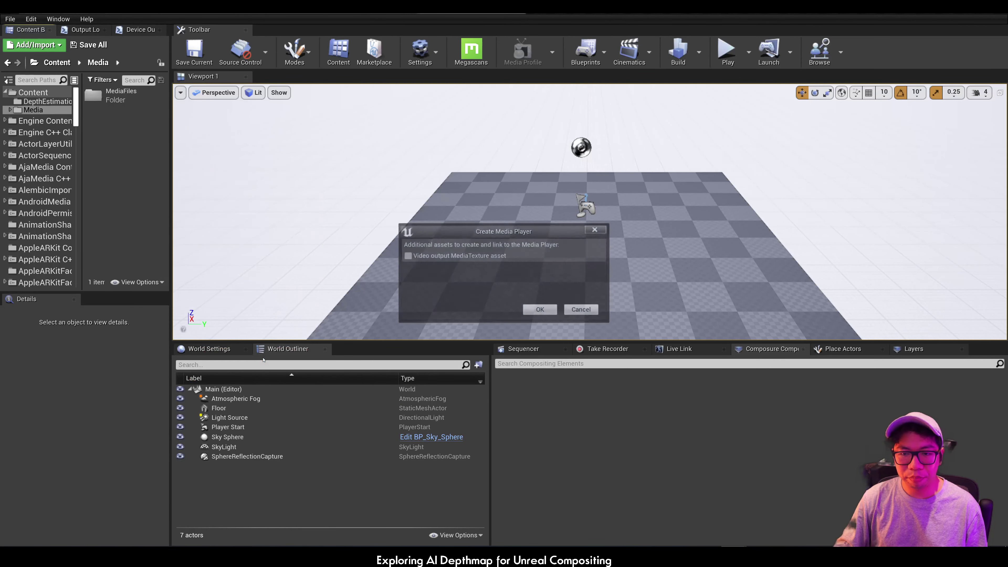
{"action": "left_click", "coordinate": [540, 309]}
{"action": "type", "text": "RGB_"}
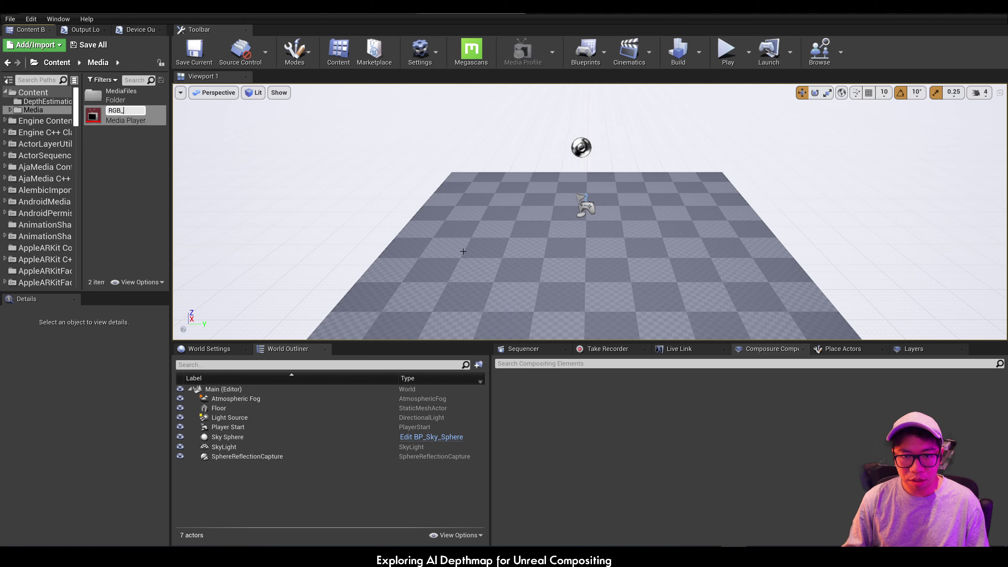
{"action": "type", "text": "media"}
{"action": "key", "text": "Return"}
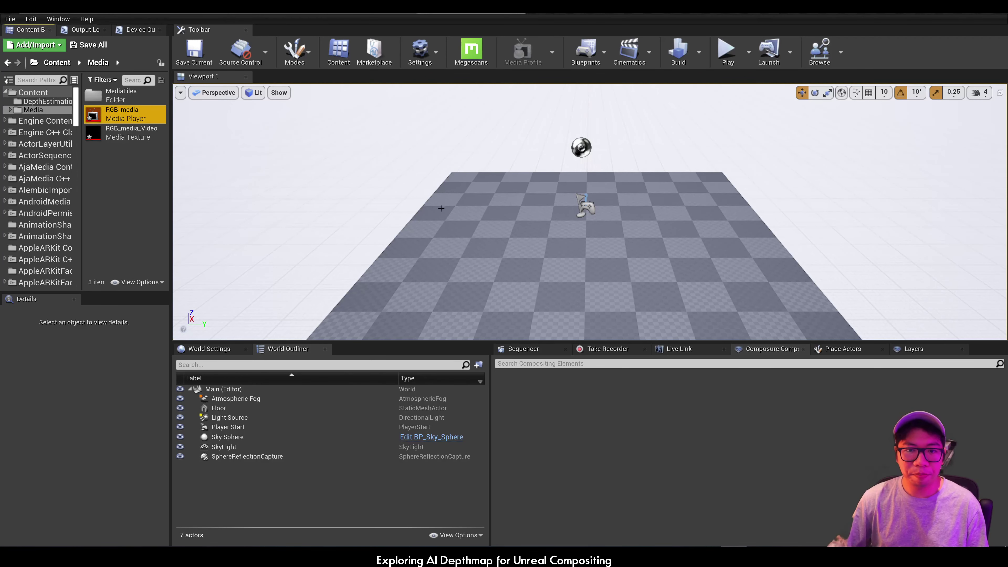
{"action": "left_click", "coordinate": [114, 158]}
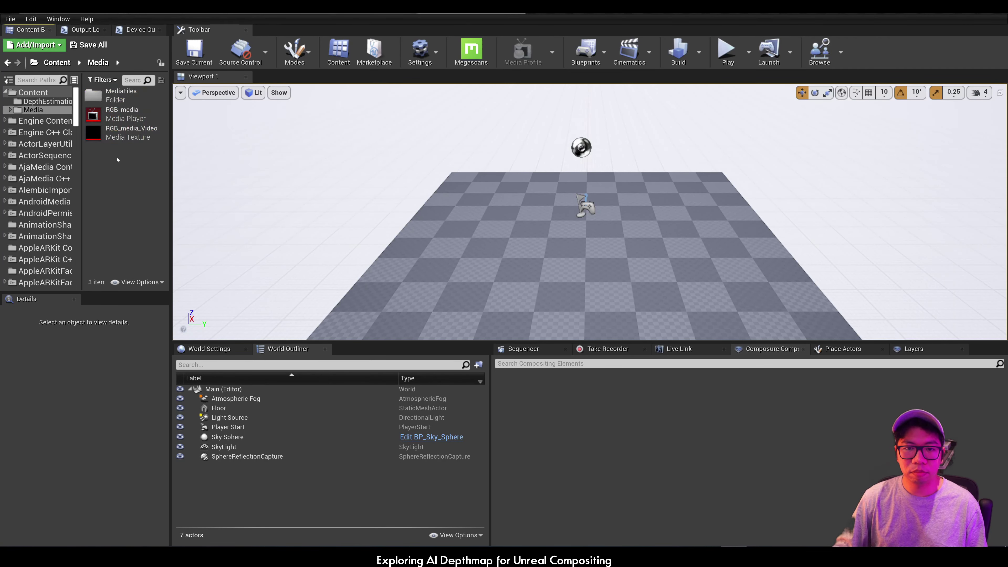
- Create a second Media Player named Depth_media with its linked video texture
{"action": "right_click", "coordinate": [116, 192]}
{"action": "mouse_move", "coordinate": [195, 452]}
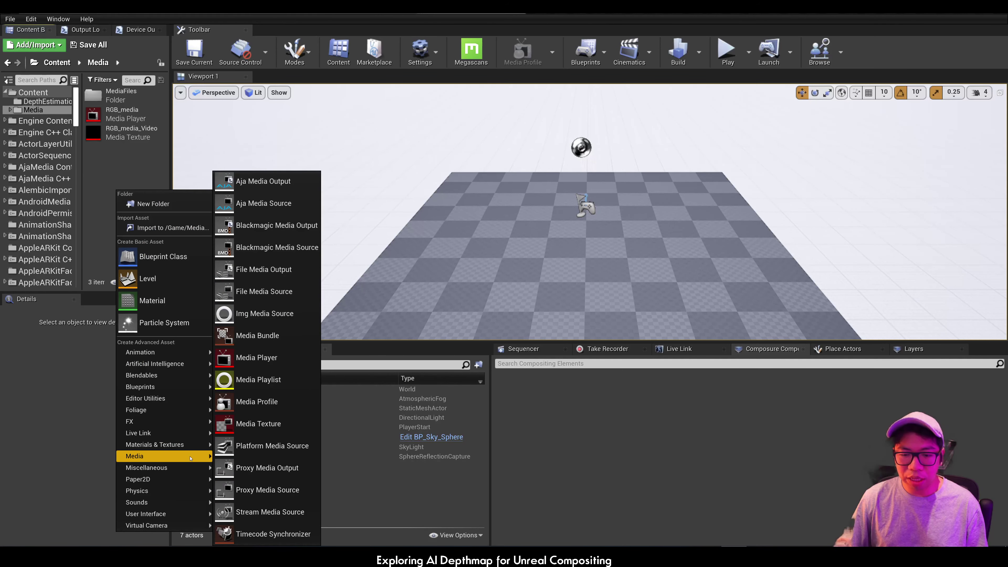
{"action": "left_click", "coordinate": [258, 380]}
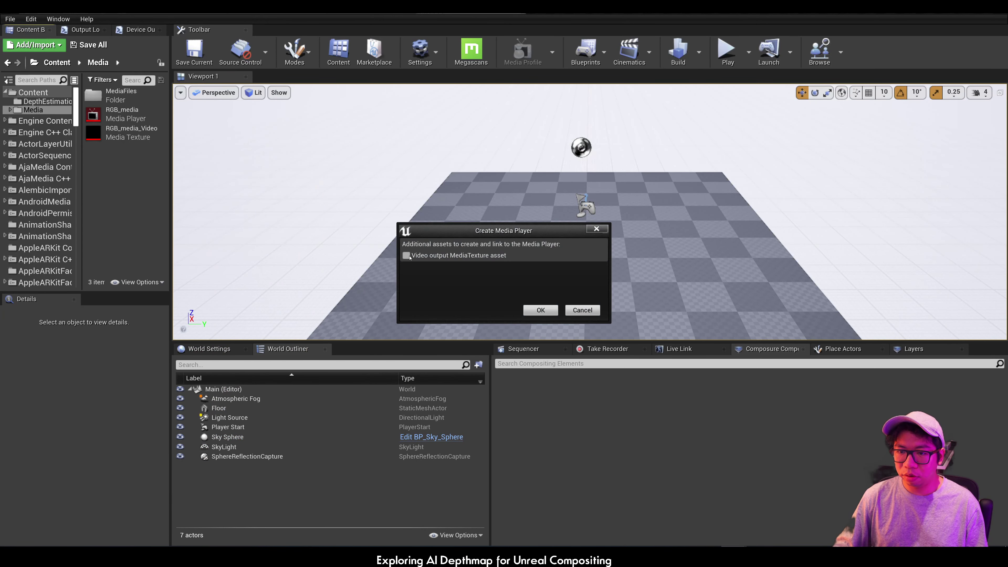
{"action": "left_click", "coordinate": [541, 310]}
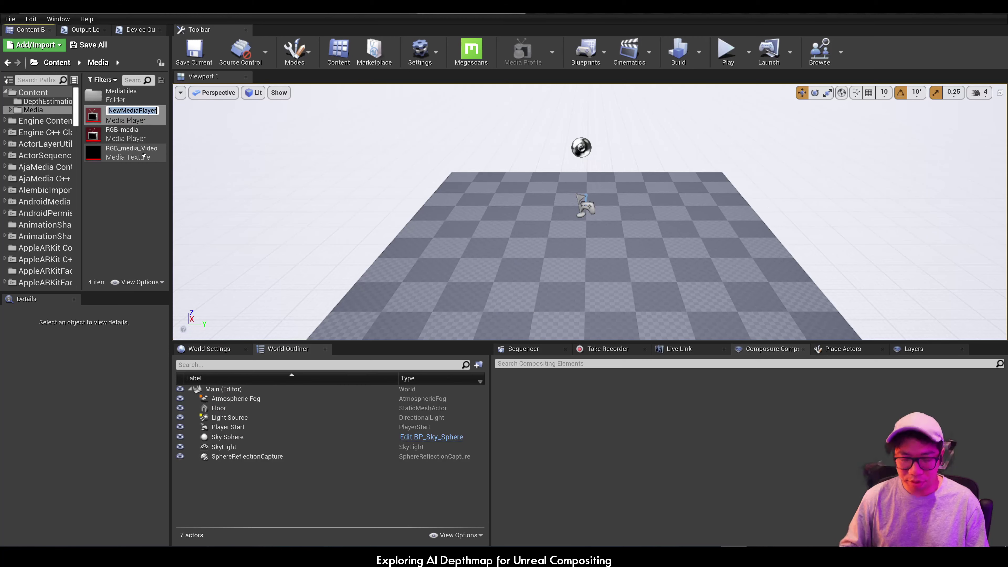
{"action": "type", "text": "De"}
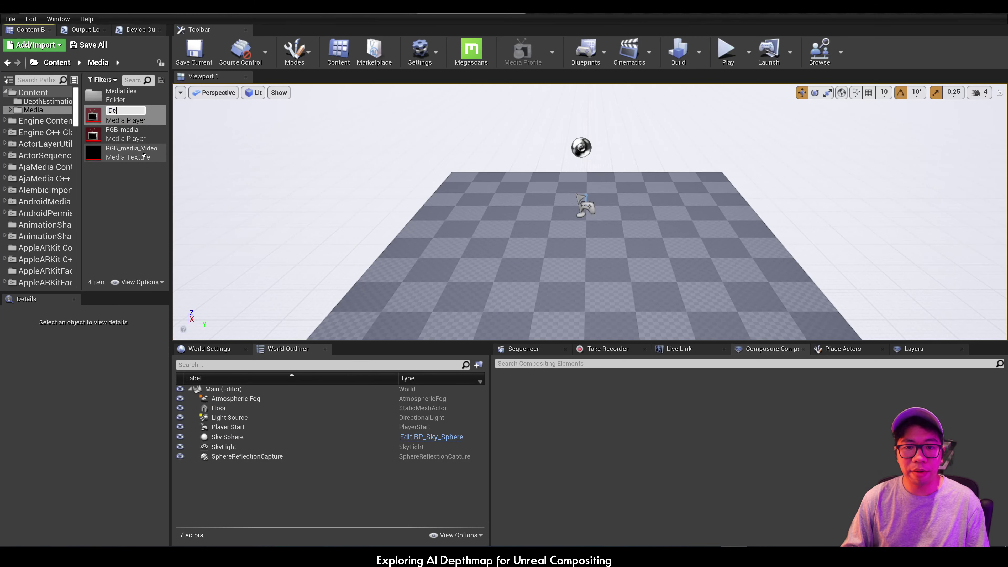
{"action": "type", "text": "pth_medi"}
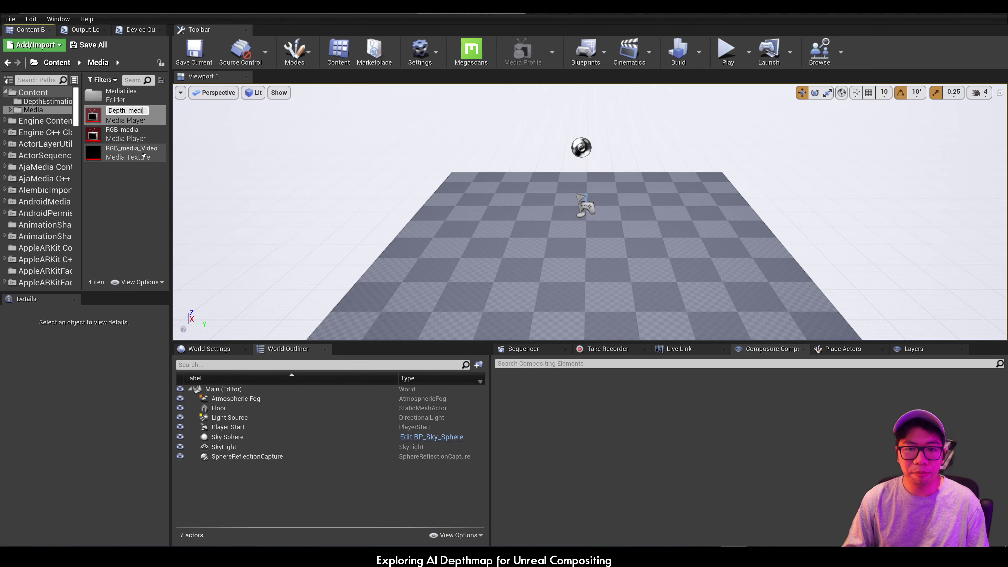
{"action": "type", "text": "a"}
{"action": "key", "text": "Return"}
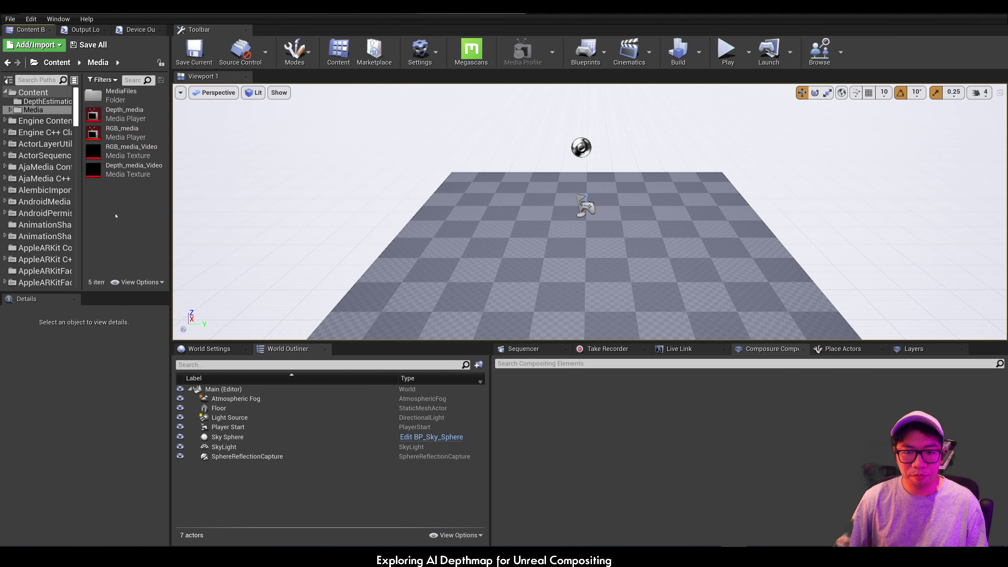
- Create a File Media Source named RGB_source and duplicate it as Depth_source
{"action": "right_click", "coordinate": [116, 204]}
{"action": "mouse_move", "coordinate": [169, 472]}
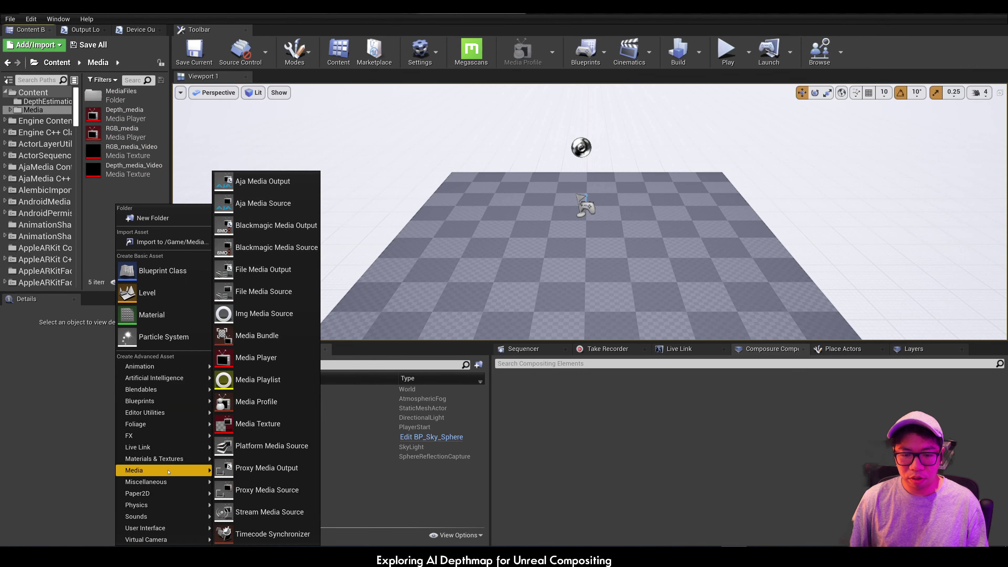
{"action": "left_click", "coordinate": [263, 291]}
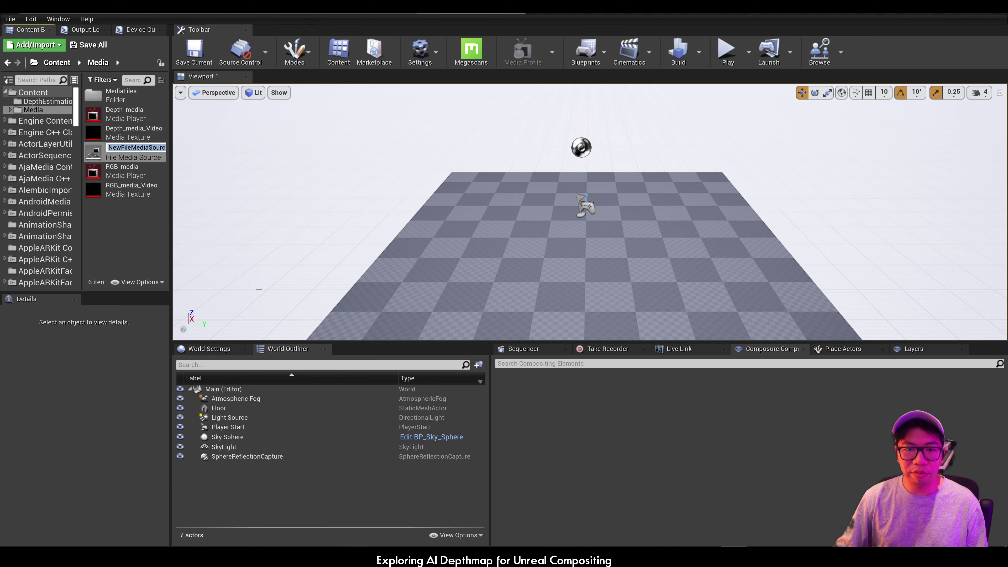
{"action": "type", "text": "RGB_"}
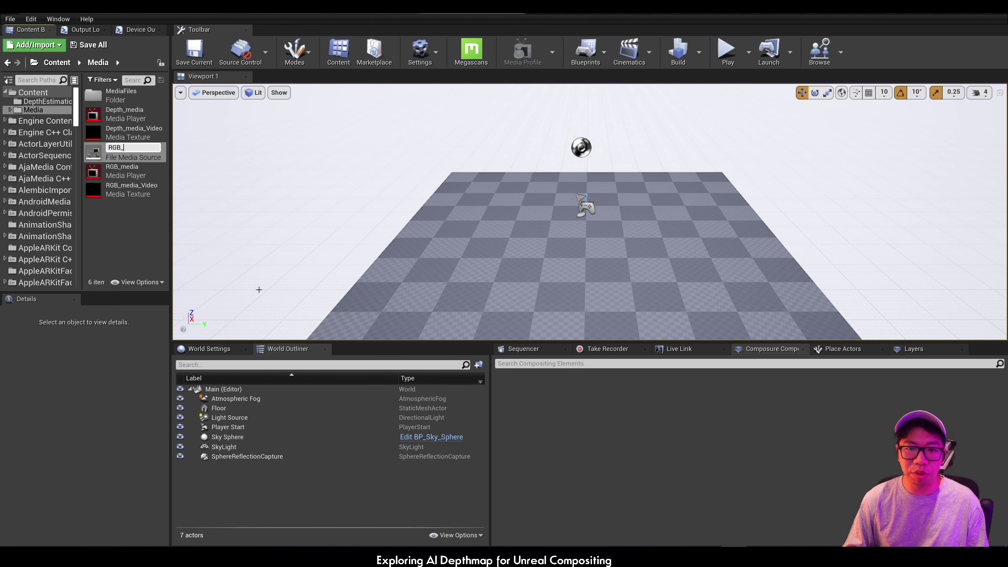
{"action": "type", "text": "source"}
{"action": "key", "text": "Return"}
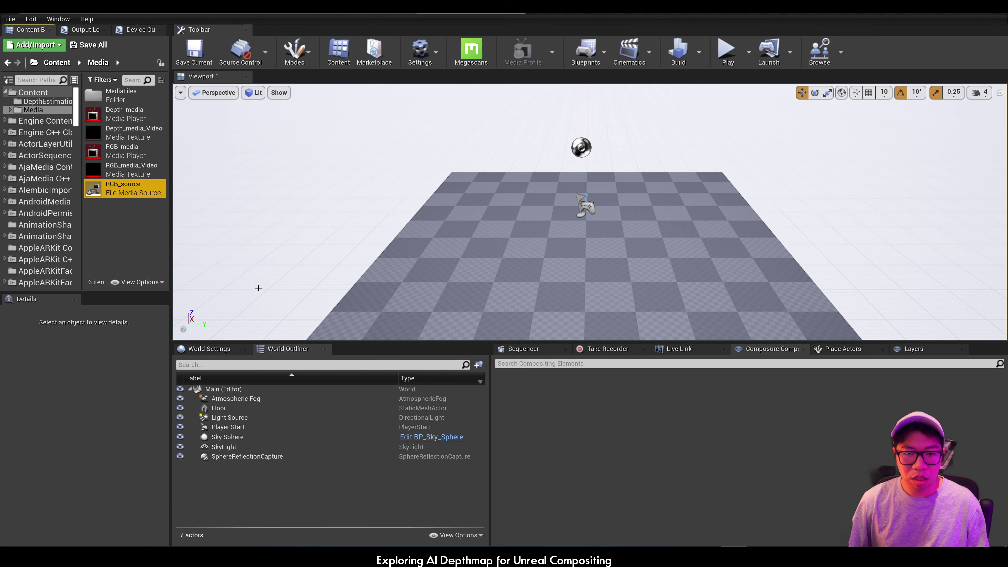
{"action": "key", "text": "ctrl+w"}
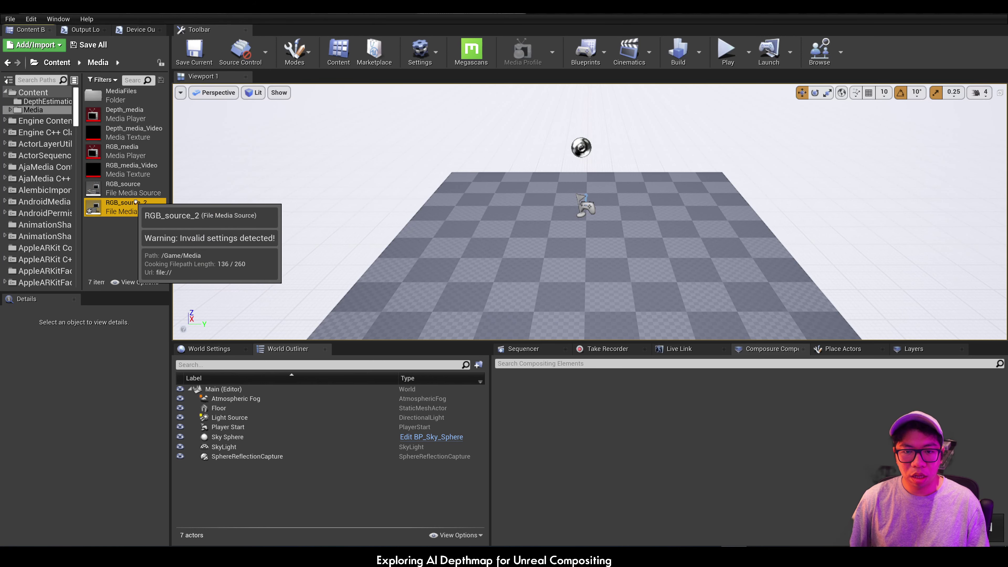
{"action": "type", "text": "Depth_sou"}
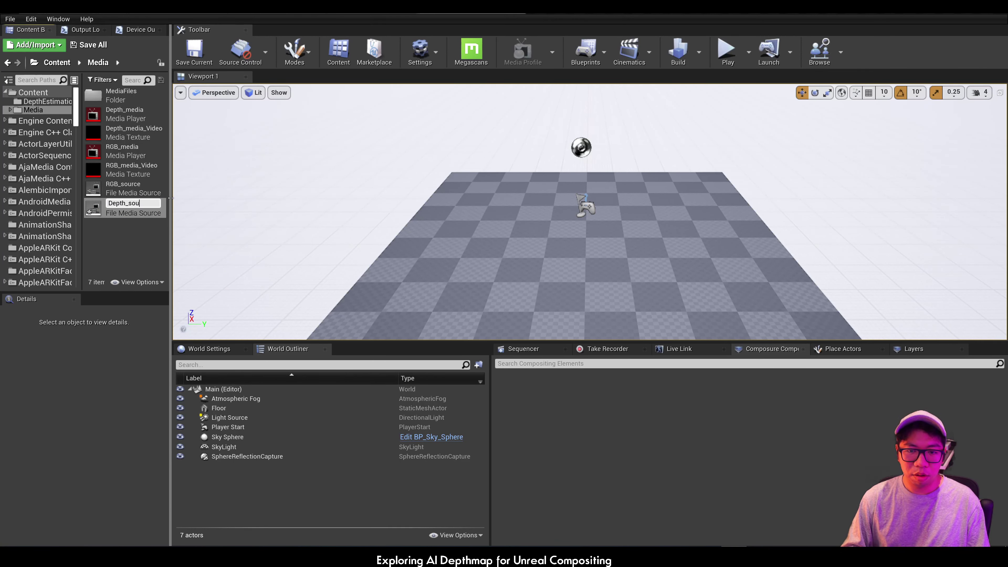
{"action": "type", "text": "rce"}
{"action": "key", "text": "Return"}
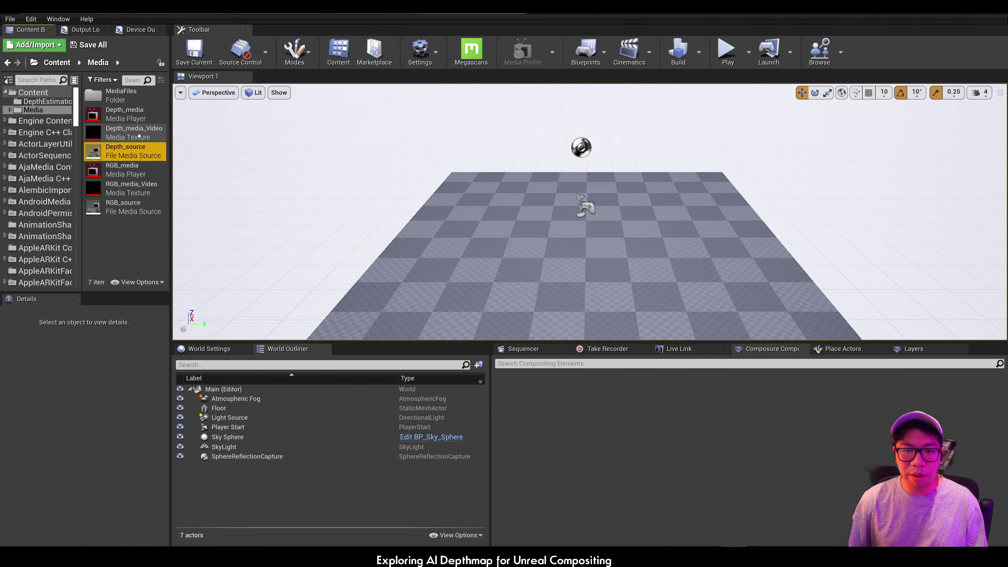
- Point RGB_source's file path to Content/Media/MediaFiles/input.mp4 and save it
{"action": "double_click", "coordinate": [124, 209]}
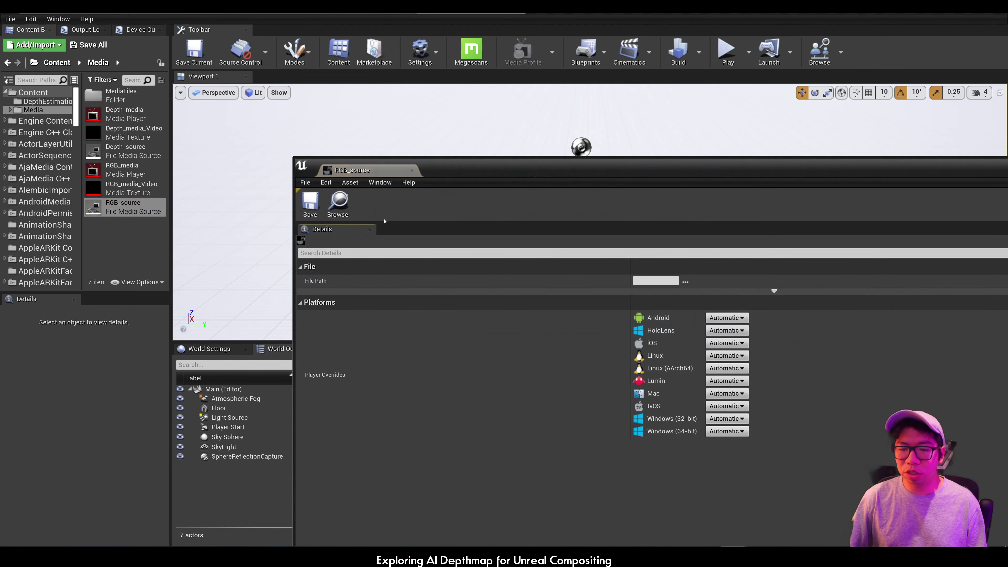
{"action": "left_click", "coordinate": [685, 282]}
{"action": "double_click", "coordinate": [413, 147]}
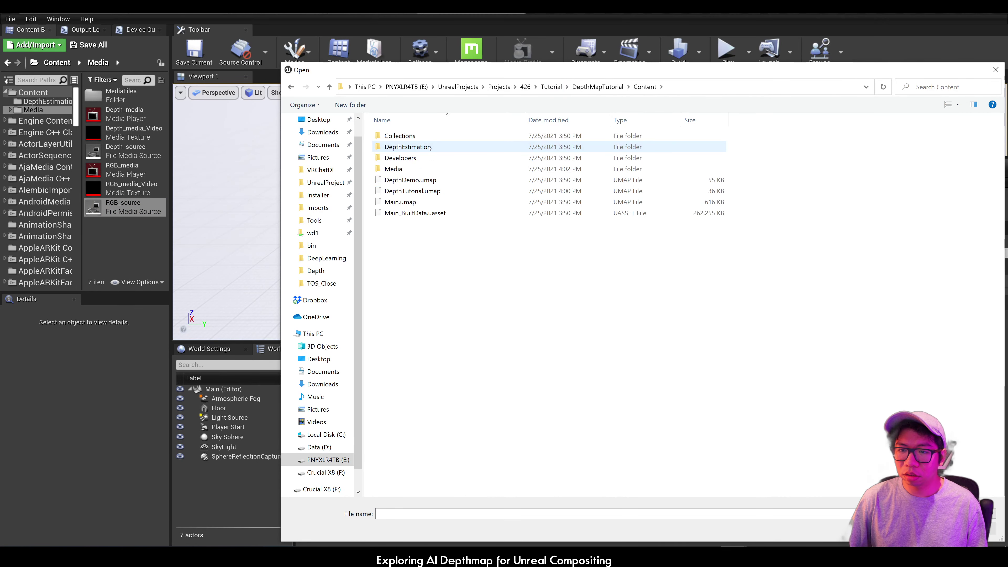
{"action": "double_click", "coordinate": [401, 169]}
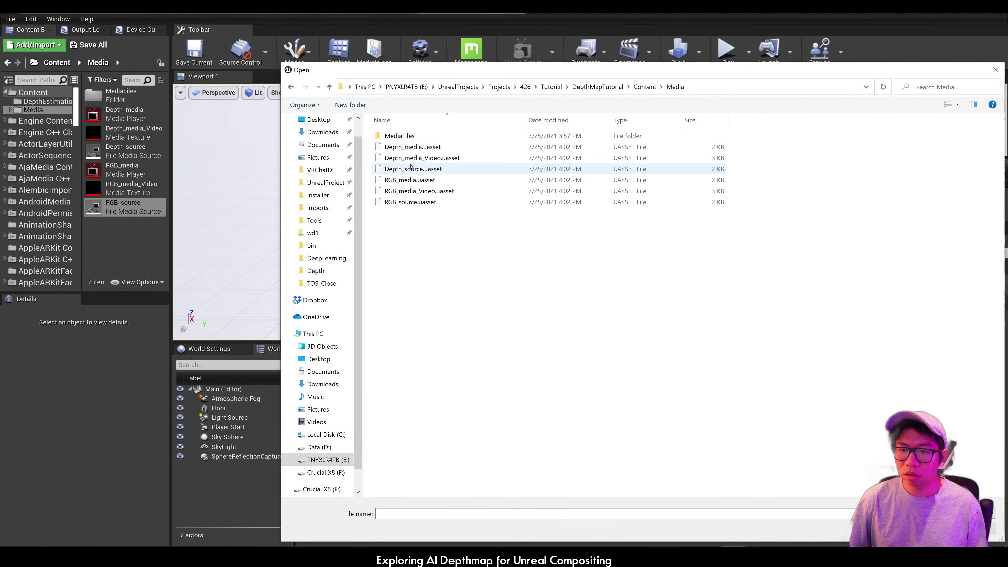
{"action": "double_click", "coordinate": [404, 136]}
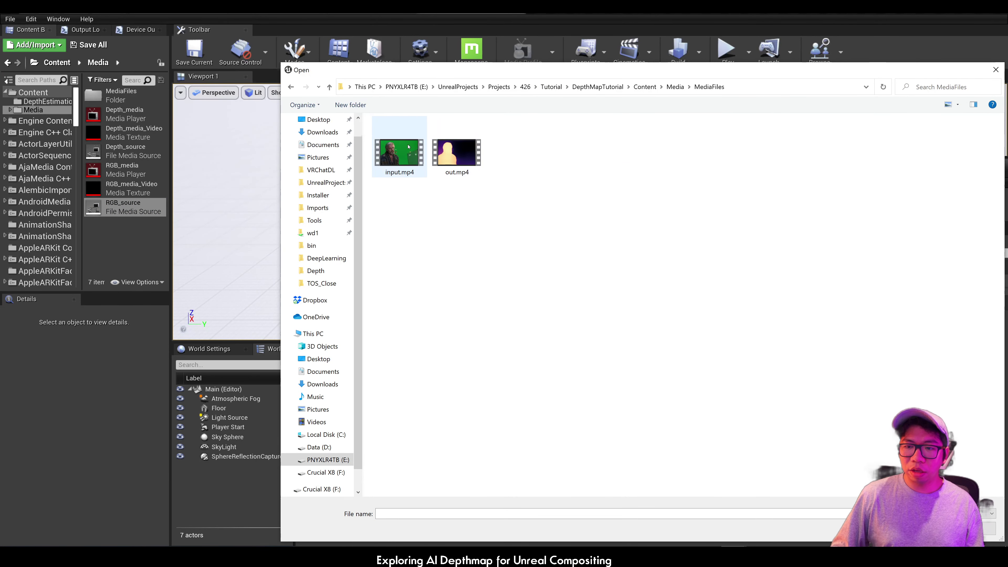
{"action": "double_click", "coordinate": [396, 154]}
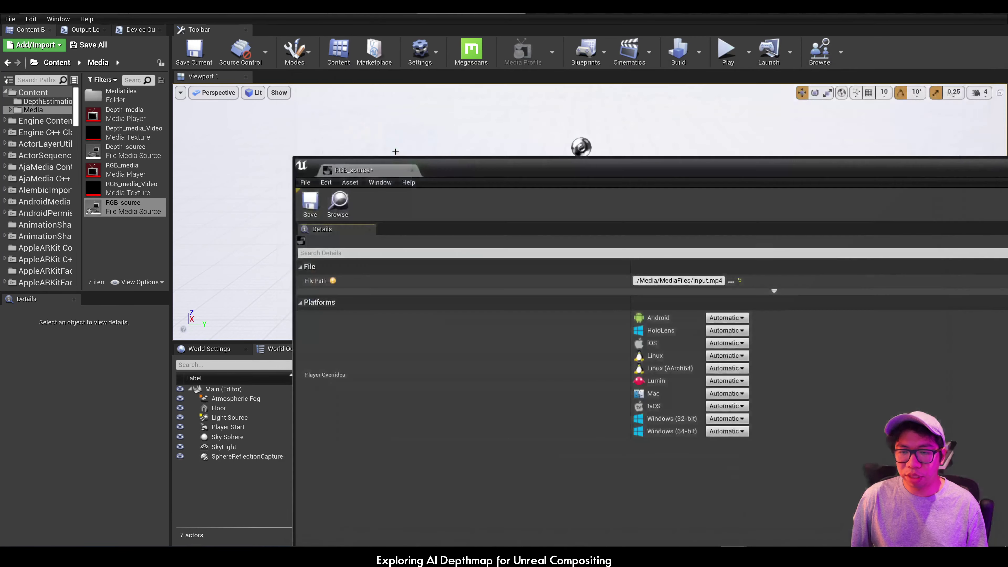
{"action": "left_click", "coordinate": [310, 204]}
{"action": "left_click", "coordinate": [412, 170]}
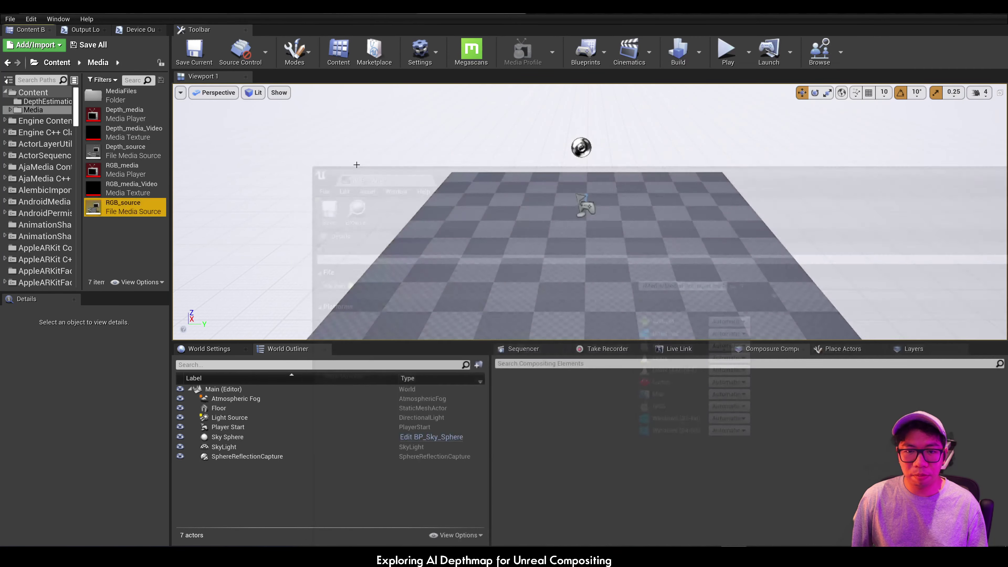
- Point Depth_source's file path to out.mp4 and save it
{"action": "double_click", "coordinate": [125, 153]}
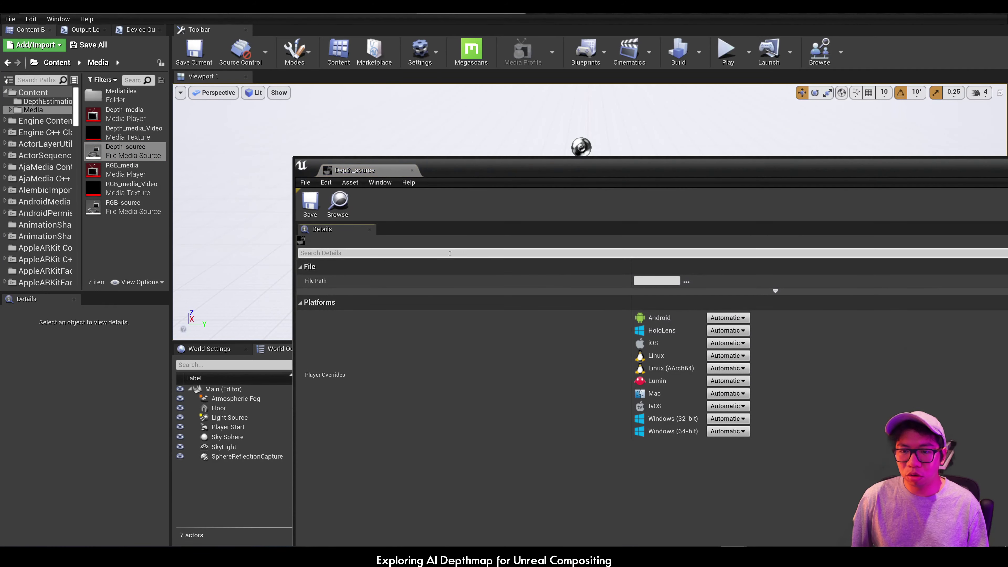
{"action": "left_click", "coordinate": [686, 281]}
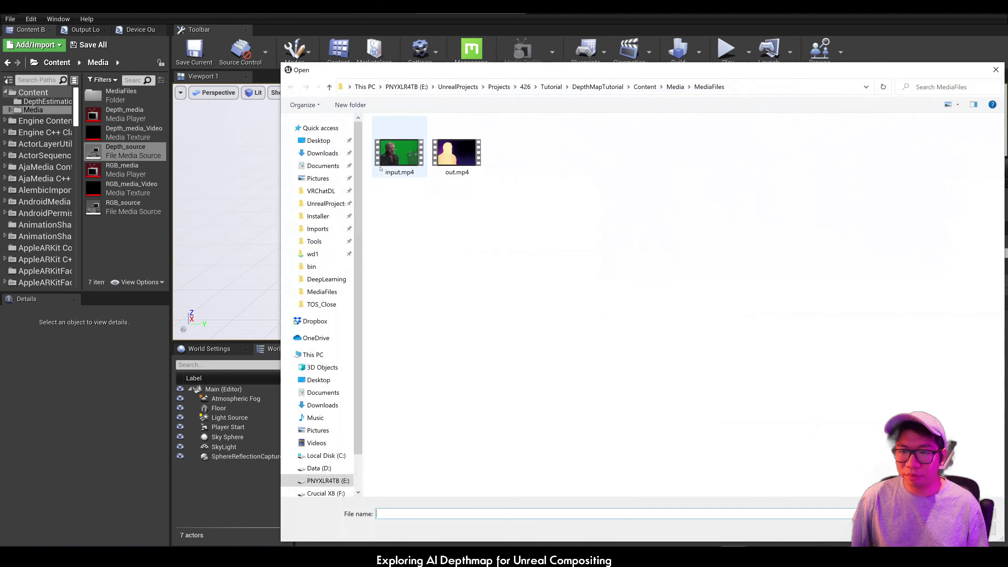
{"action": "left_click", "coordinate": [455, 160]}
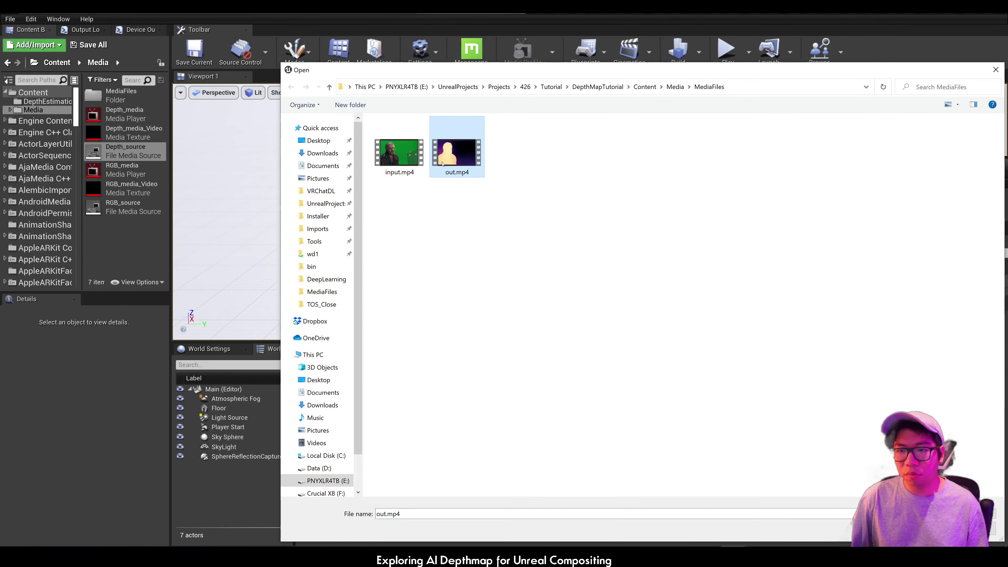
{"action": "double_click", "coordinate": [465, 148]}
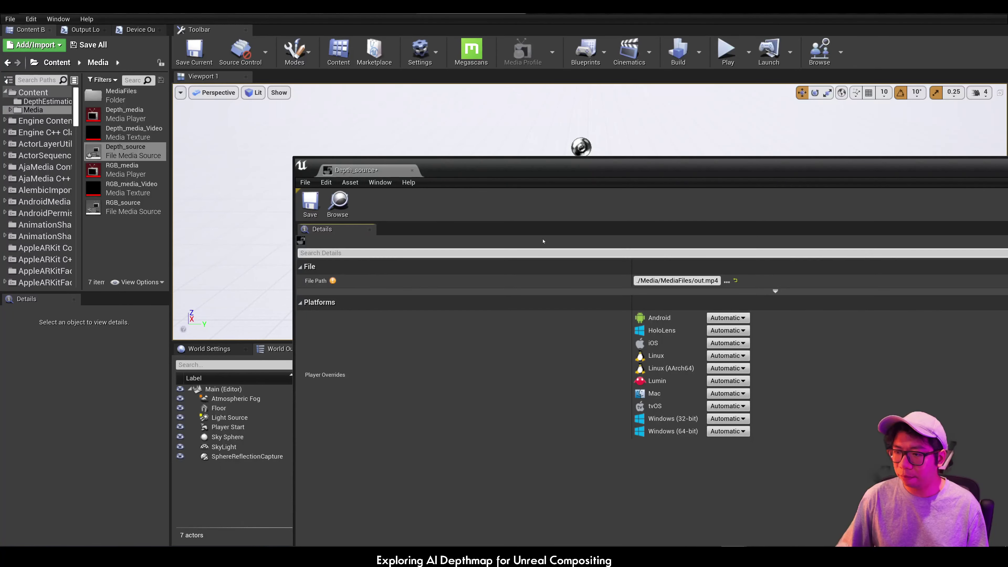
{"action": "left_click", "coordinate": [302, 204]}
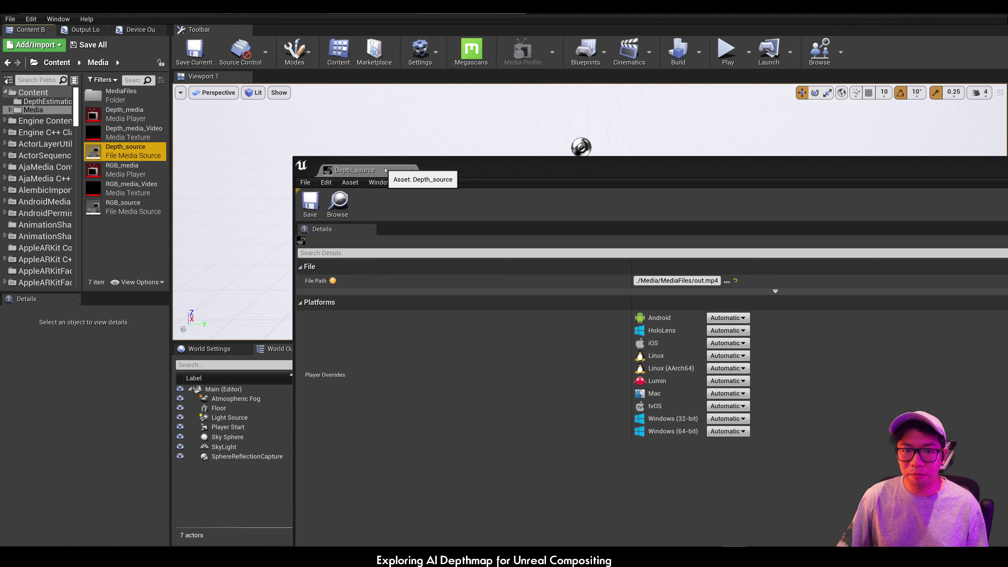
{"action": "left_click", "coordinate": [412, 170]}
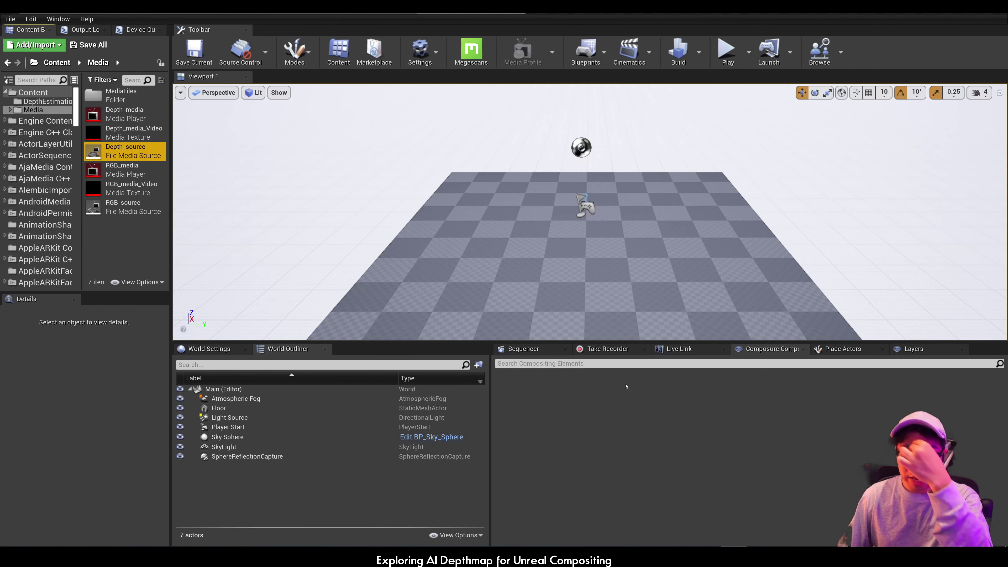
- Add two Sequencer media tracks holding Depth_source and RGB_source
{"action": "left_click", "coordinate": [606, 349]}
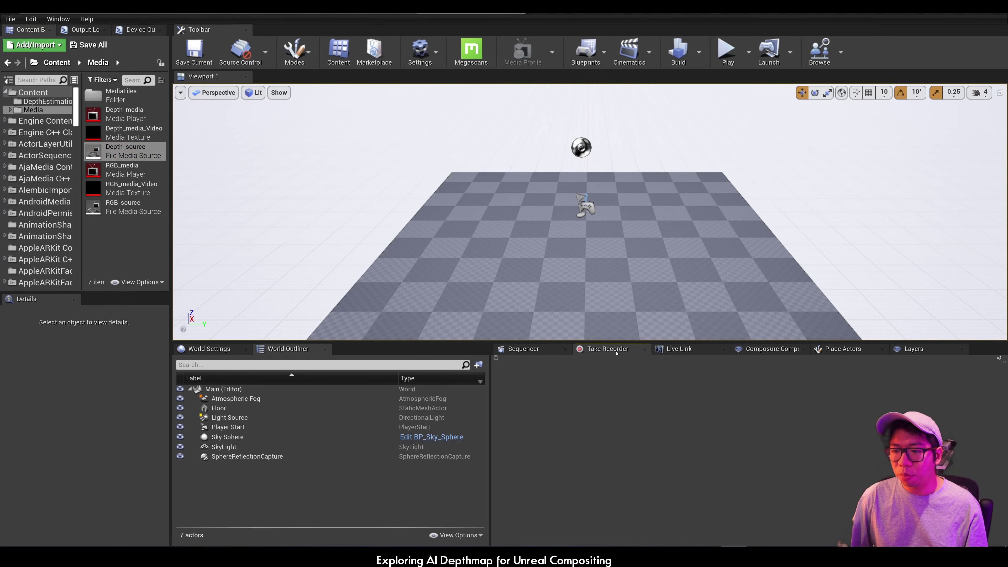
{"action": "left_click", "coordinate": [551, 350]}
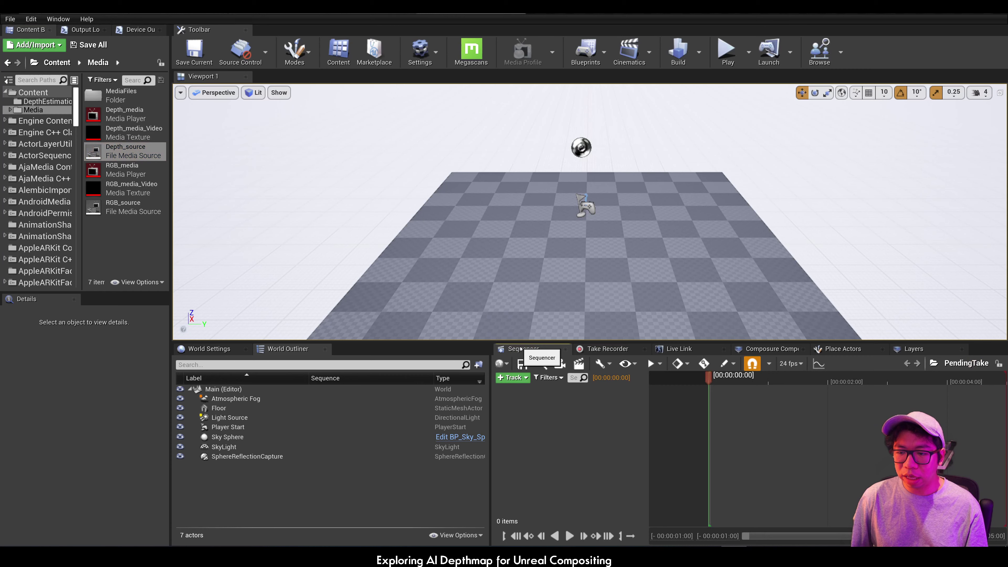
{"action": "right_click", "coordinate": [543, 400]}
{"action": "left_click", "coordinate": [587, 379]}
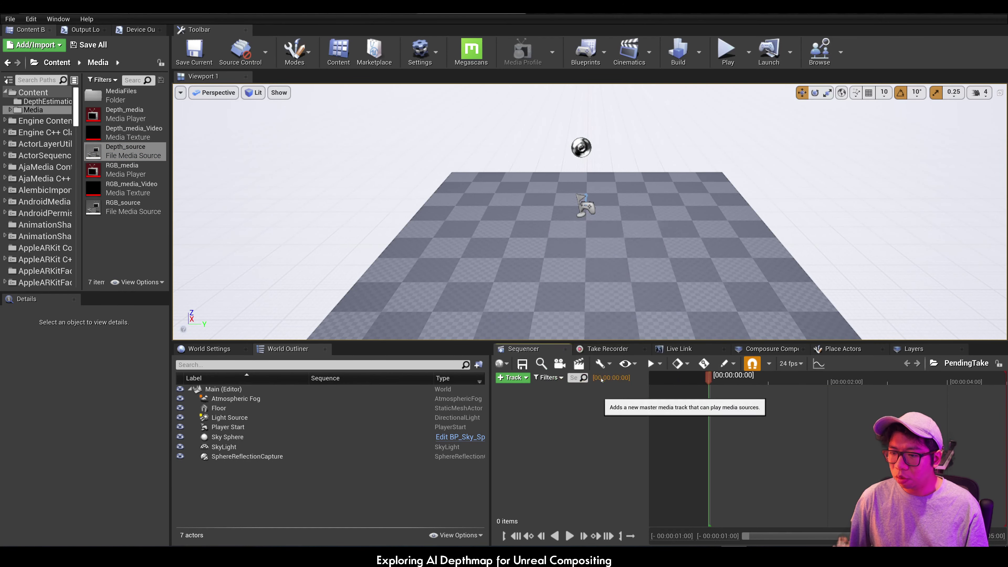
{"action": "right_click", "coordinate": [586, 403]}
{"action": "left_click", "coordinate": [595, 392]}
{"action": "left_click", "coordinate": [627, 391]}
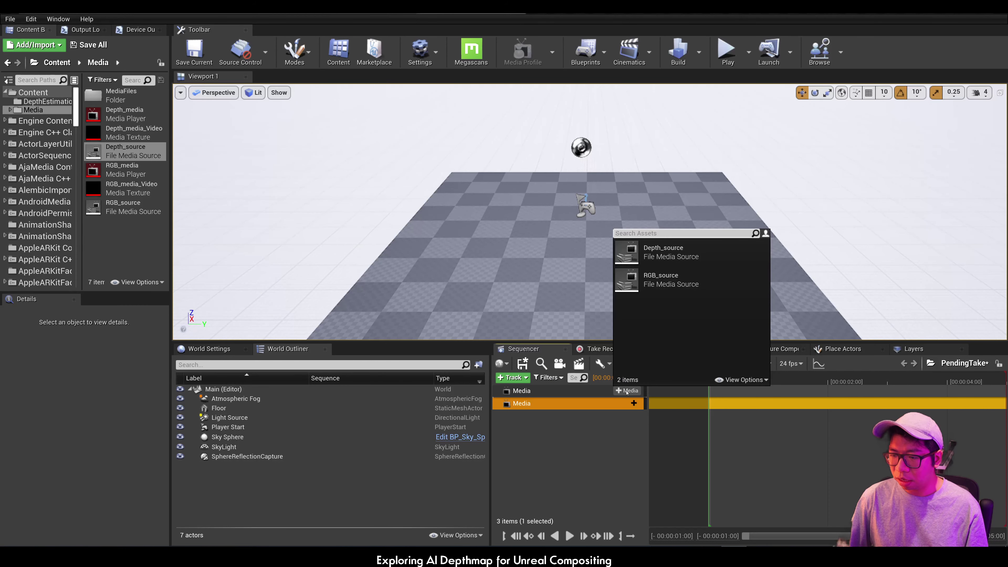
{"action": "left_click", "coordinate": [666, 252]}
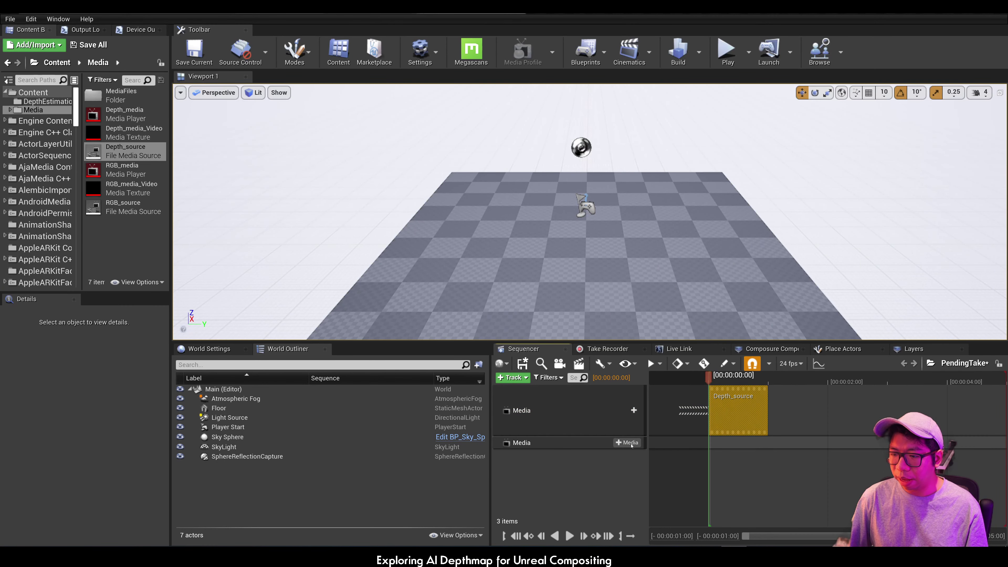
{"action": "left_click", "coordinate": [628, 442]}
{"action": "left_click", "coordinate": [655, 328]}
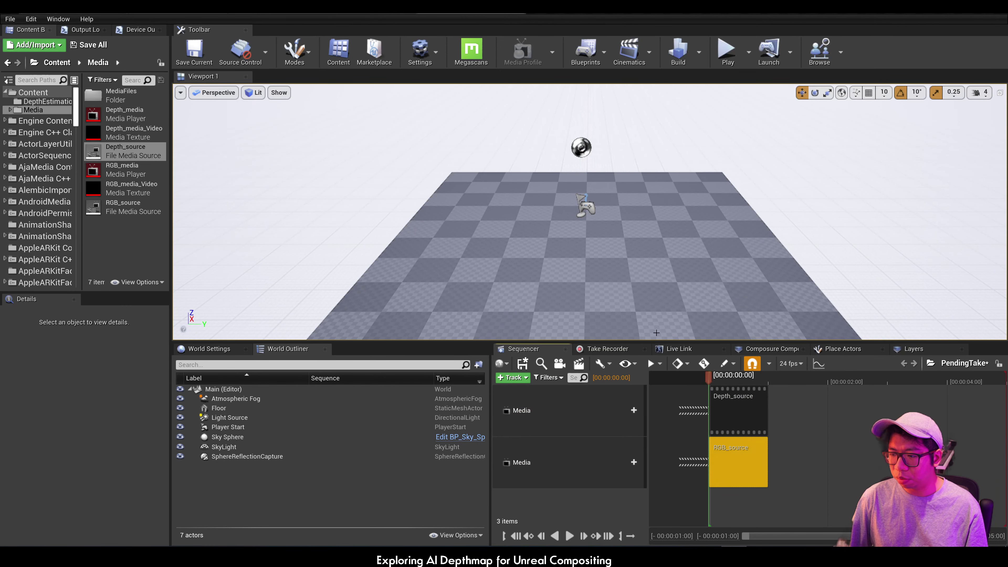
- Set the media sections' properties, assigning RGB_media_Video as the RGB_source section's texture
{"action": "left_click", "coordinate": [743, 416]}
{"action": "right_click", "coordinate": [742, 417]}
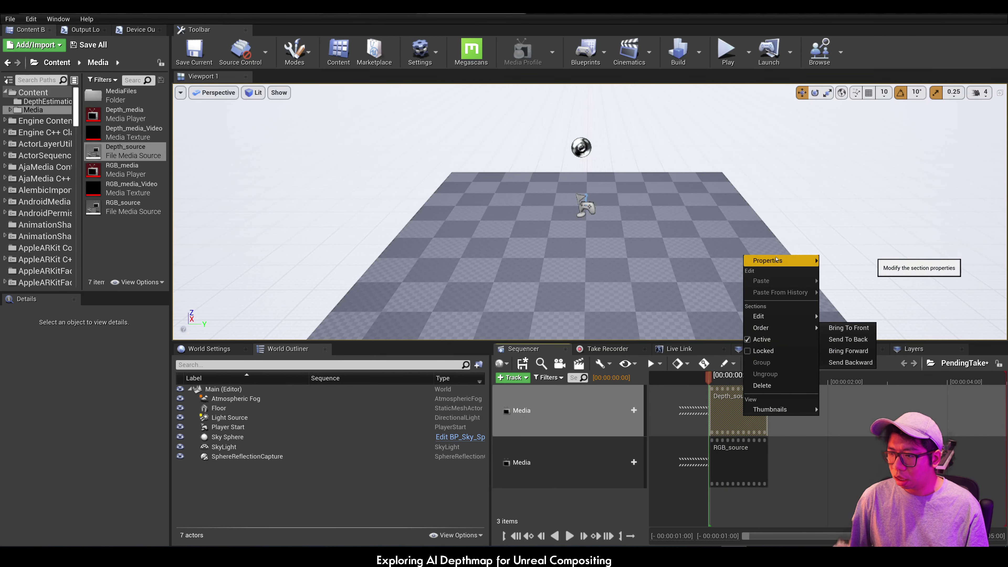
{"action": "mouse_move", "coordinate": [775, 260]}
{"action": "left_click", "coordinate": [700, 435]}
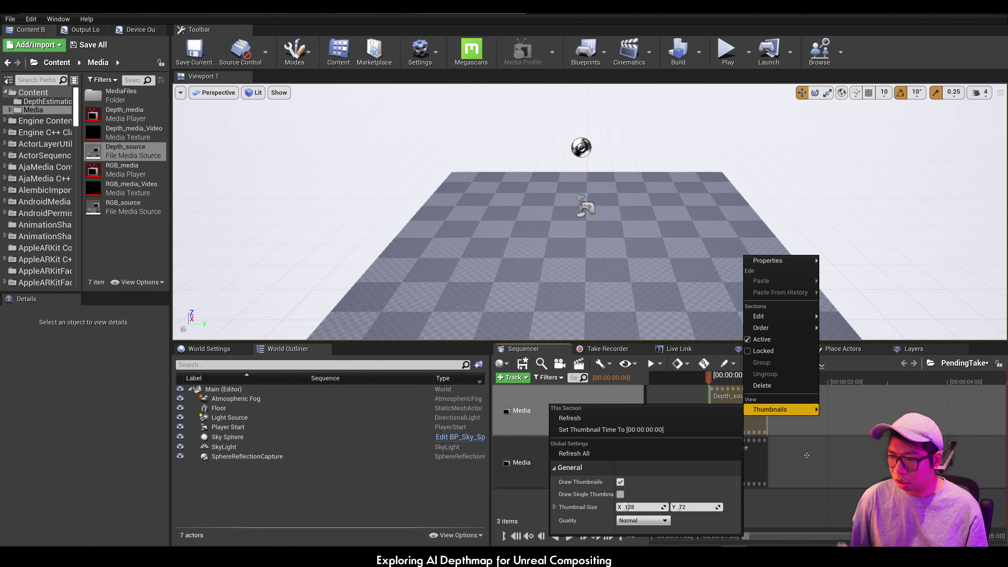
{"action": "left_click", "coordinate": [759, 453]}
{"action": "right_click", "coordinate": [742, 409]}
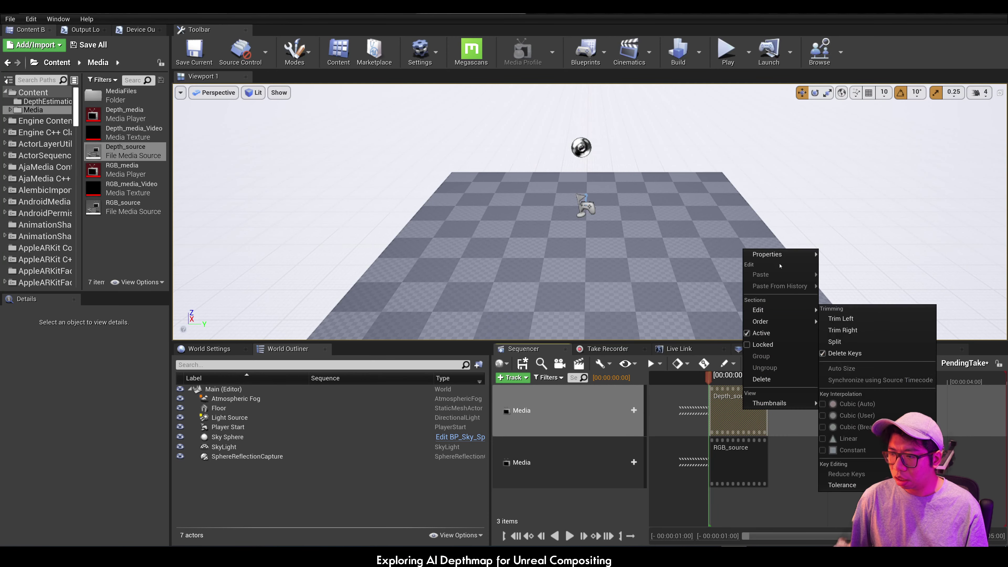
{"action": "mouse_move", "coordinate": [770, 254]}
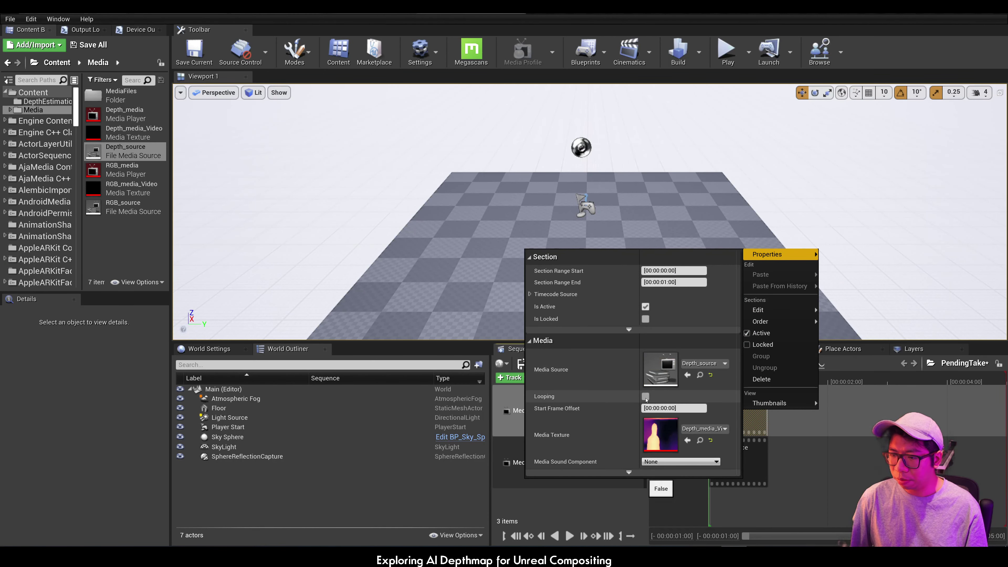
{"action": "left_click", "coordinate": [736, 461]}
{"action": "right_click", "coordinate": [737, 461]}
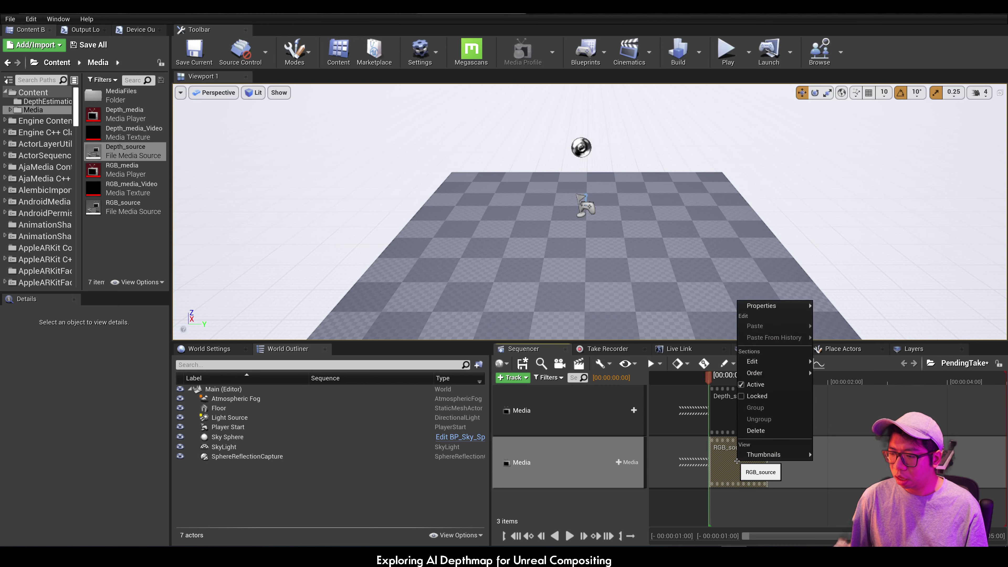
{"action": "mouse_move", "coordinate": [769, 305]}
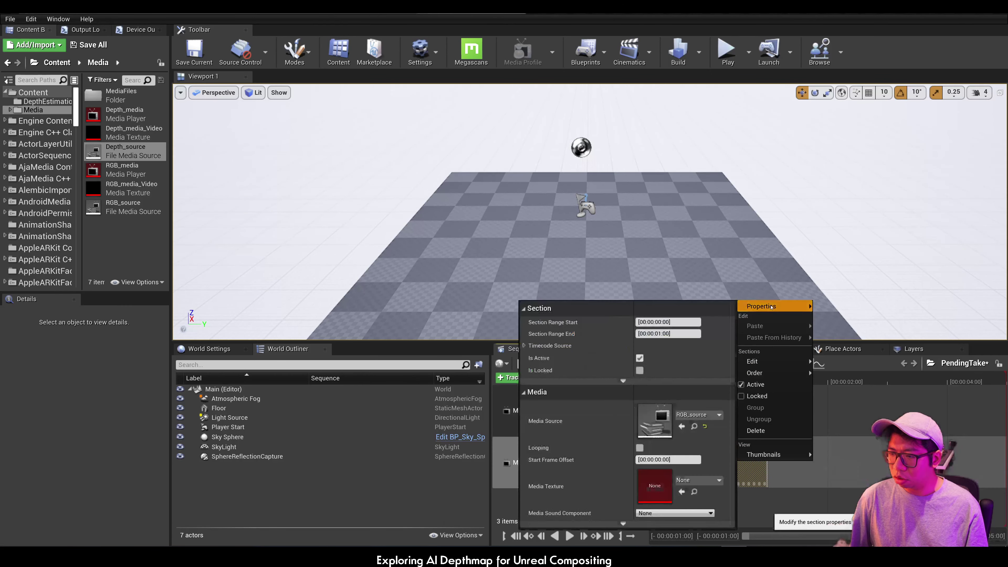
{"action": "left_click", "coordinate": [699, 479]}
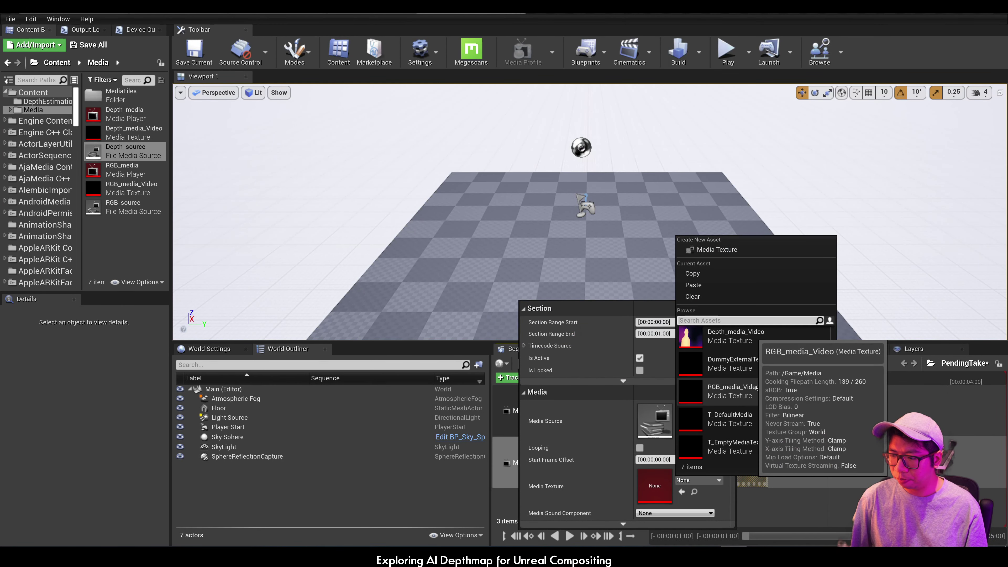
{"action": "left_click", "coordinate": [714, 391]}
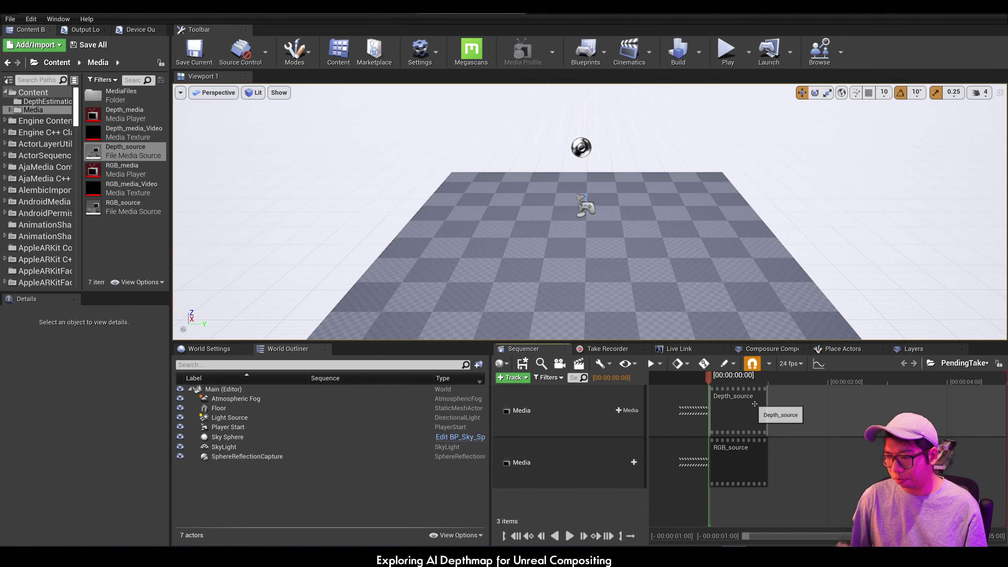
- Move the sequence end later and stretch Depth_source and RGB_source to it
{"action": "left_click_drag", "start_coordinate": [768, 404], "coordinate": [956, 405]}
{"action": "scroll", "coordinate": [799, 385], "scroll_direction": "down", "scroll_amount": 5}
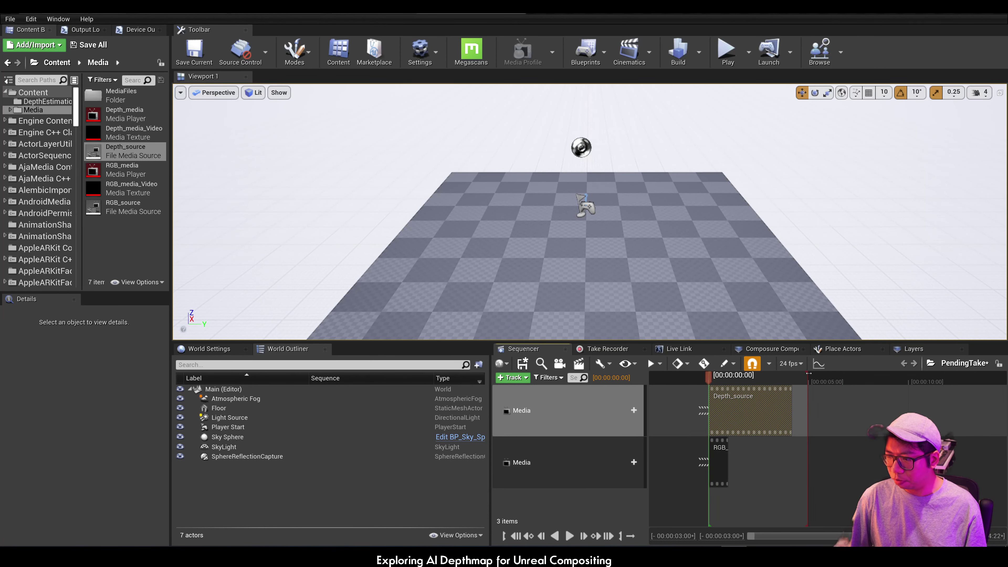
{"action": "left_click_drag", "start_coordinate": [808, 373], "coordinate": [952, 374]}
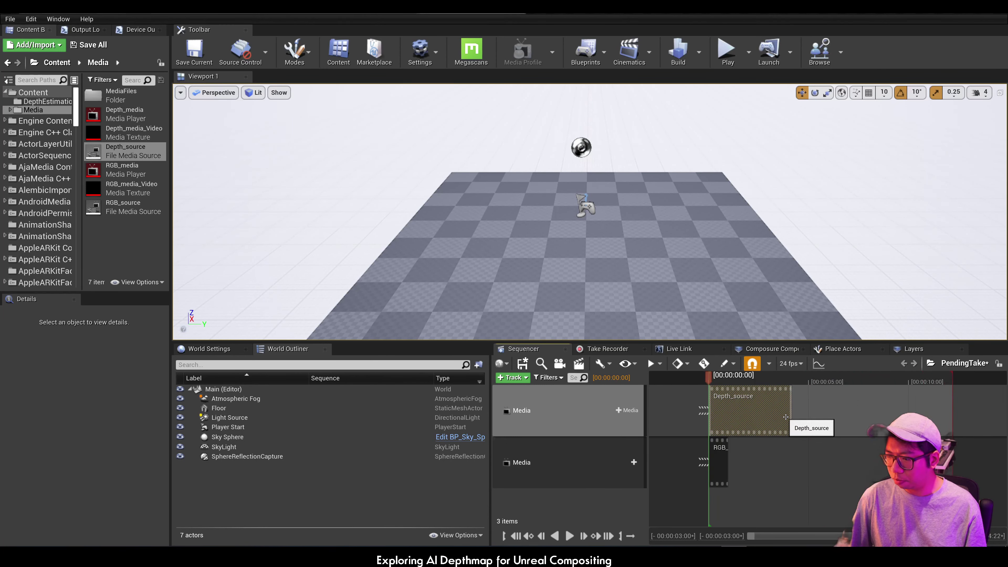
{"action": "left_click_drag", "start_coordinate": [785, 416], "coordinate": [934, 417]}
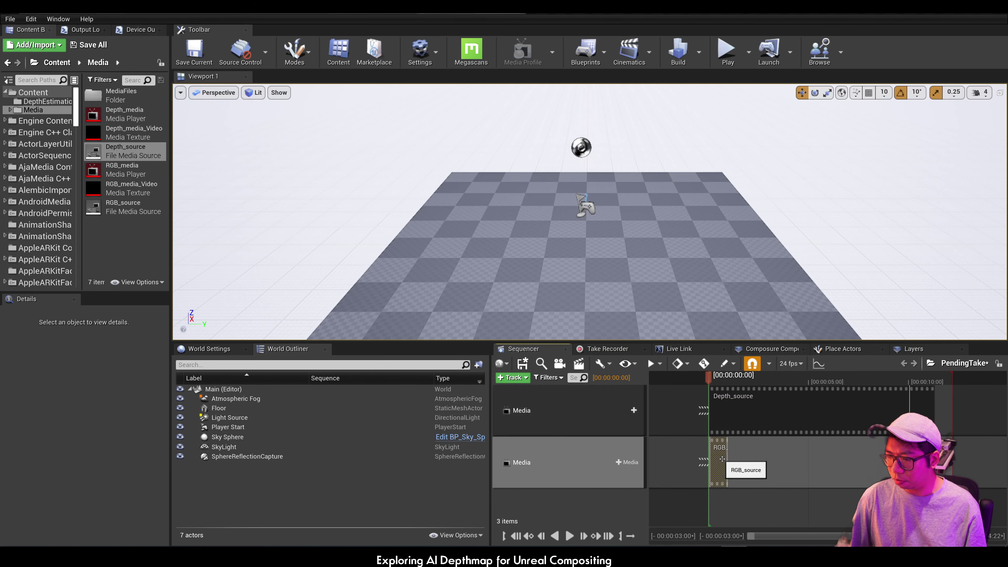
{"action": "left_click_drag", "start_coordinate": [727, 461], "coordinate": [887, 460]}
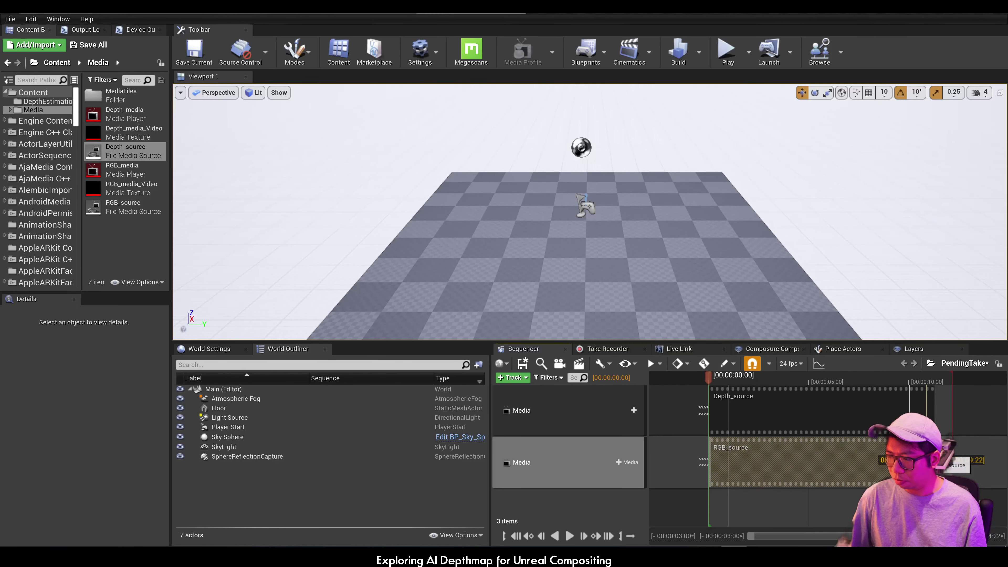
{"action": "left_click_drag", "start_coordinate": [948, 461], "coordinate": [952, 460]}
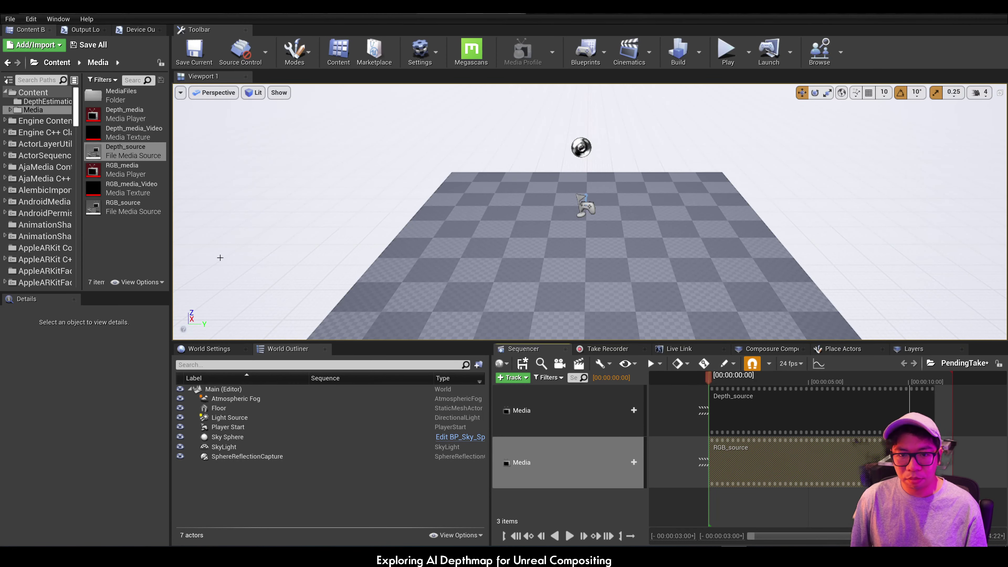
- Preview the clips, rewind to the start, and bring up the Composure compositing panel
{"action": "left_click", "coordinate": [568, 535]}
{"action": "left_click", "coordinate": [568, 536]}
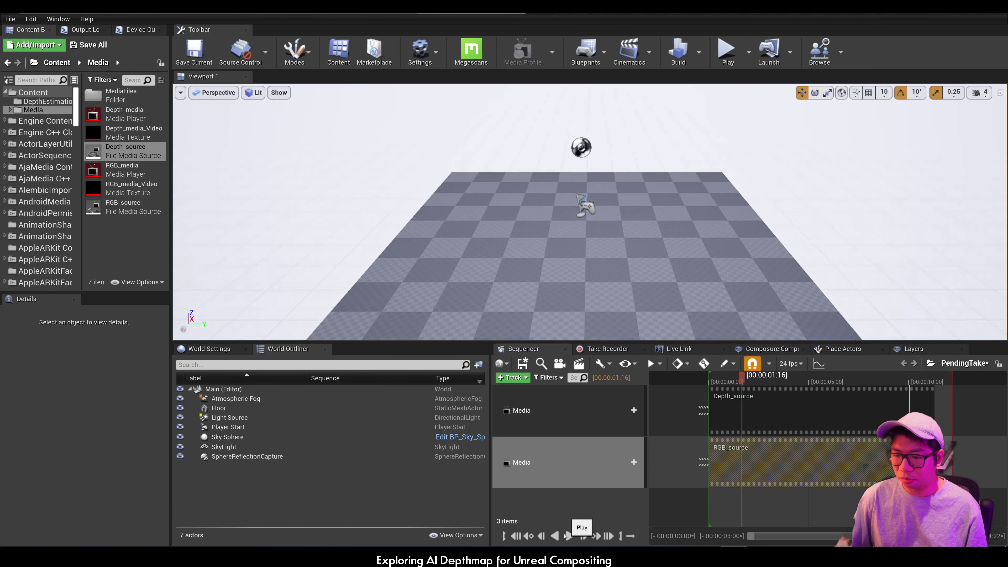
{"action": "left_click", "coordinate": [515, 536]}
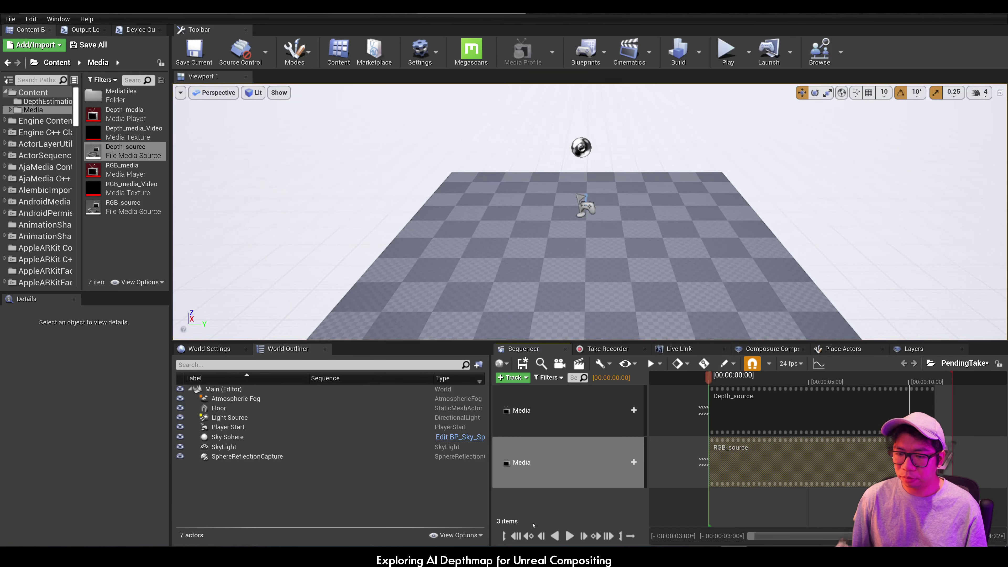
{"action": "left_click", "coordinate": [131, 188]}
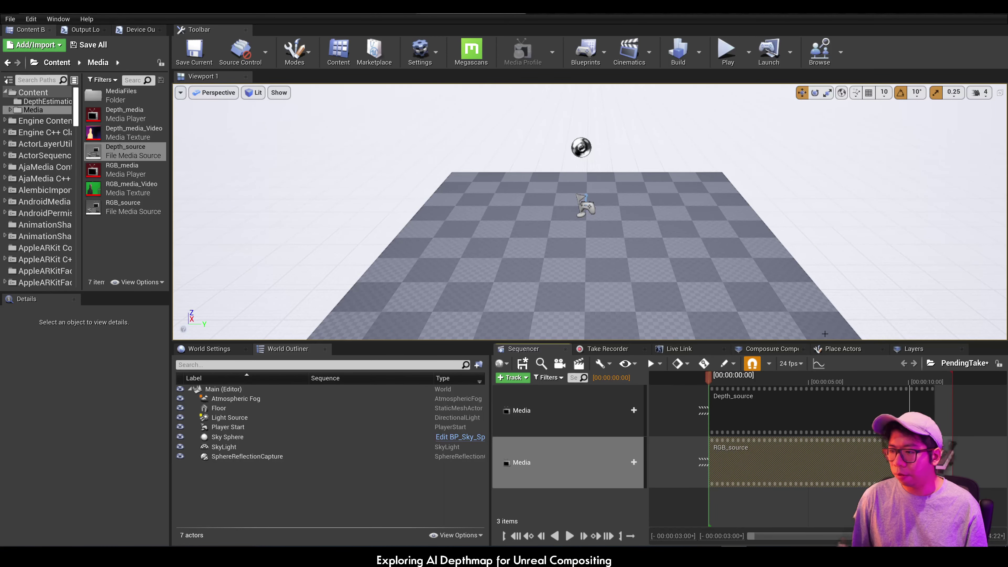
{"action": "left_click", "coordinate": [766, 348]}
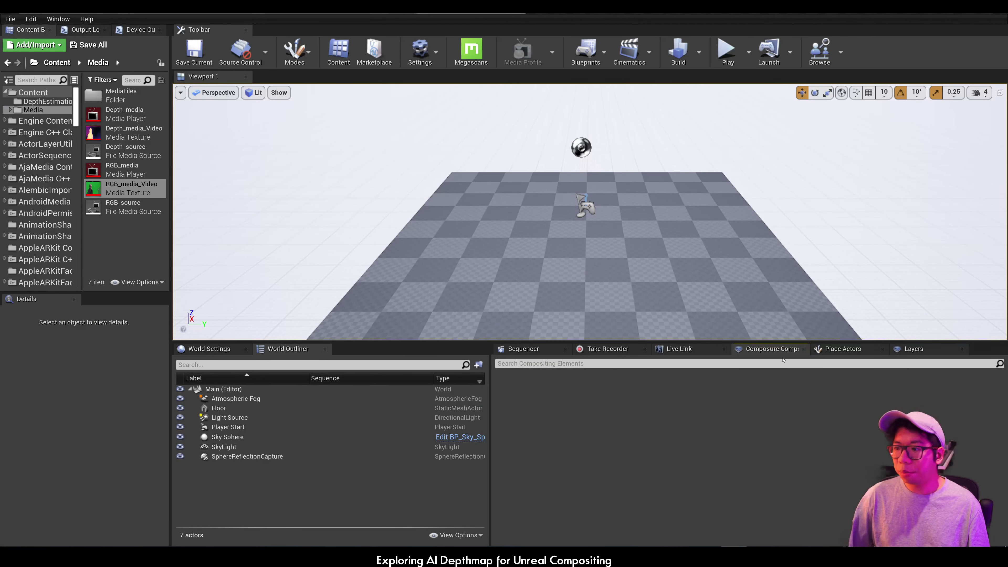
- Create an Empty Comp Shot named Comp
{"action": "right_click", "coordinate": [563, 406]}
{"action": "left_click", "coordinate": [597, 417]}
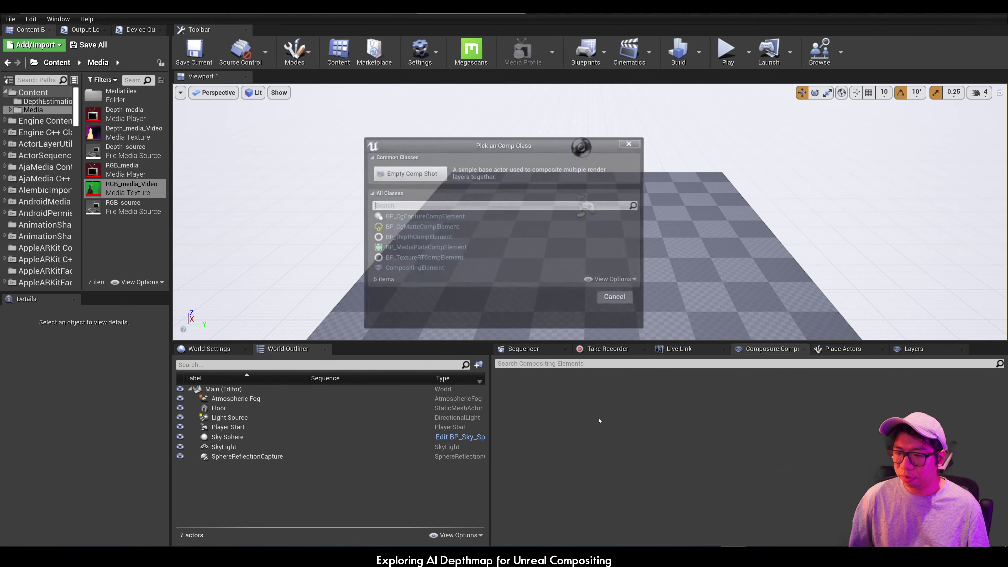
{"action": "left_click", "coordinate": [408, 174]}
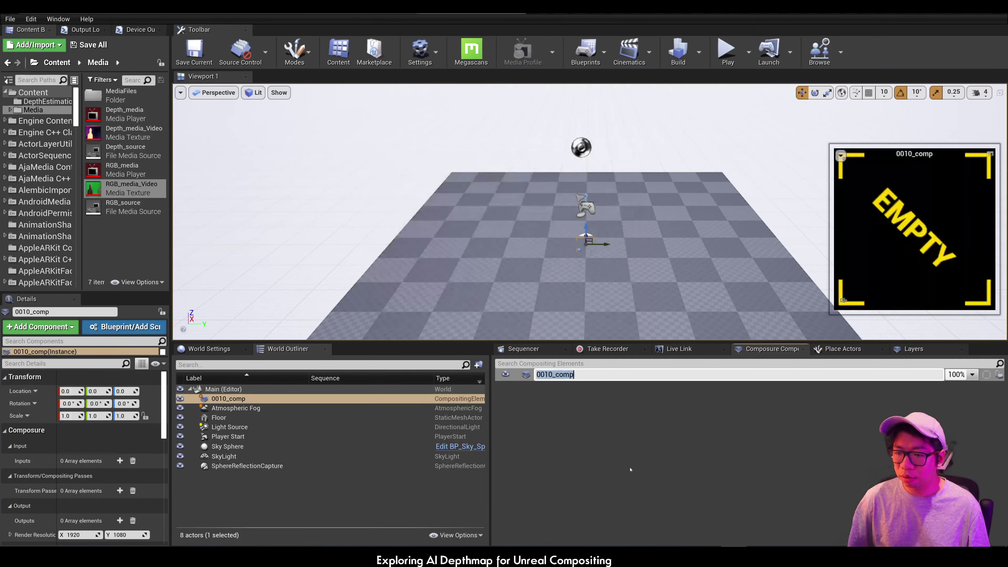
{"action": "type", "text": "Comp"}
{"action": "key", "text": "Return"}
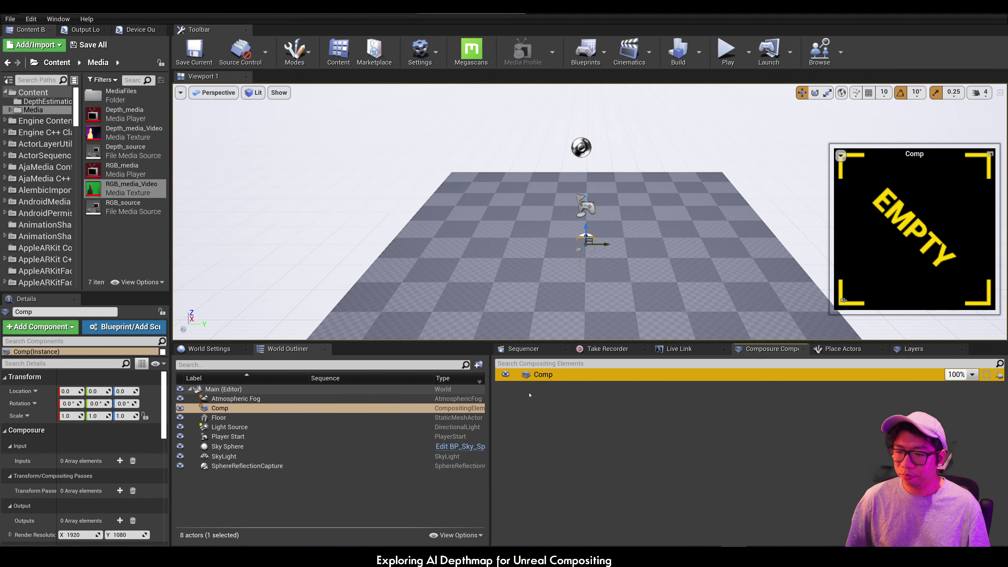
- Add a media plate named Media to Comp, sourced from RGB_media_Video
{"action": "right_click", "coordinate": [534, 374]}
{"action": "left_click", "coordinate": [568, 386]}
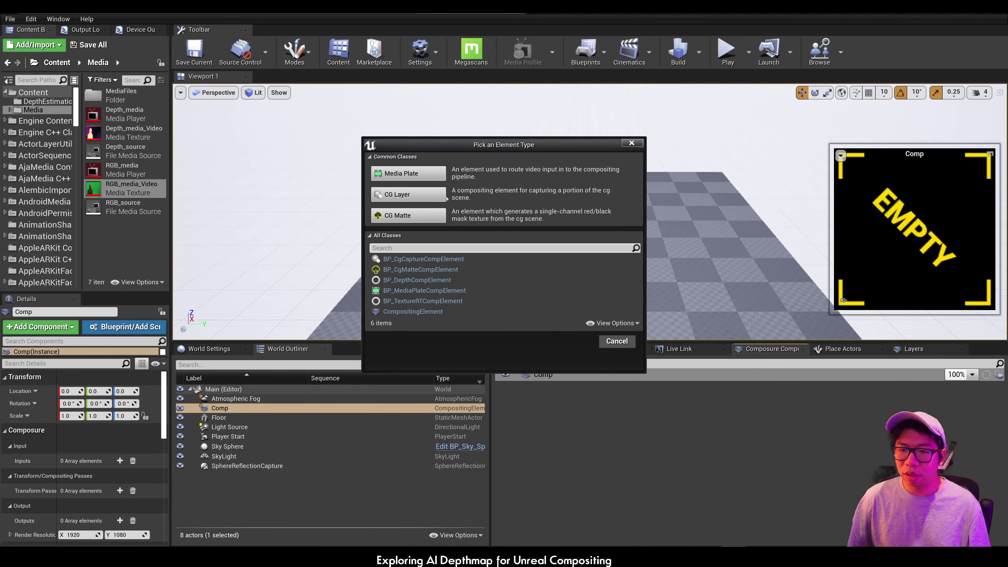
{"action": "left_click", "coordinate": [408, 177]}
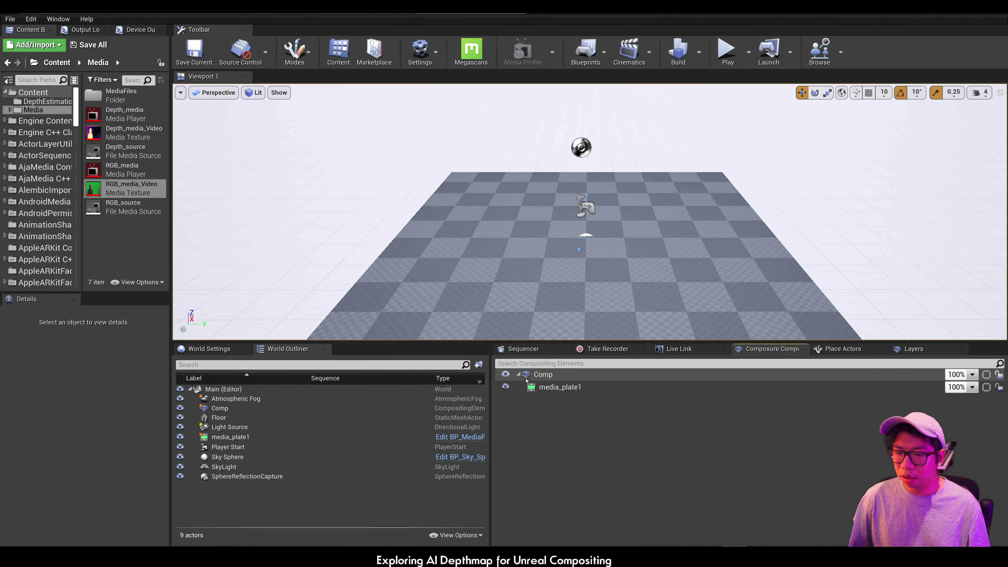
{"action": "left_click", "coordinate": [568, 387]}
{"action": "left_click", "coordinate": [569, 387]}
{"action": "type", "text": "M"}
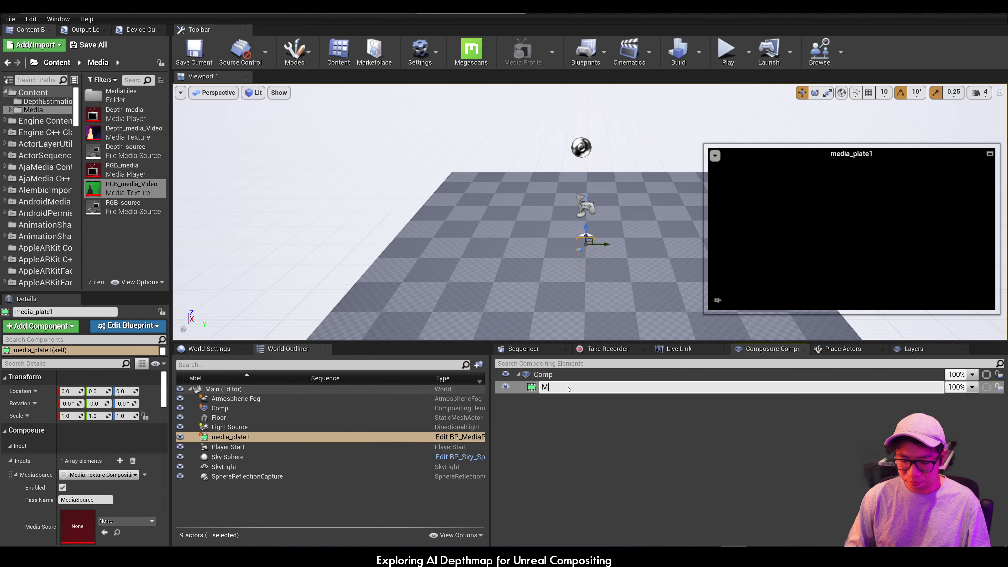
{"action": "type", "text": "edia"}
{"action": "key", "text": "Return"}
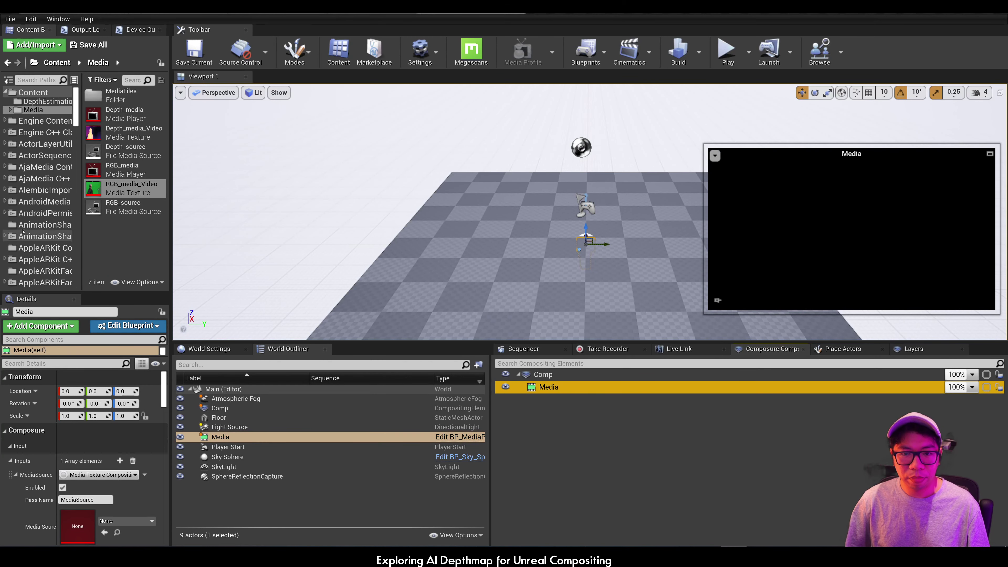
{"action": "left_click", "coordinate": [132, 184]}
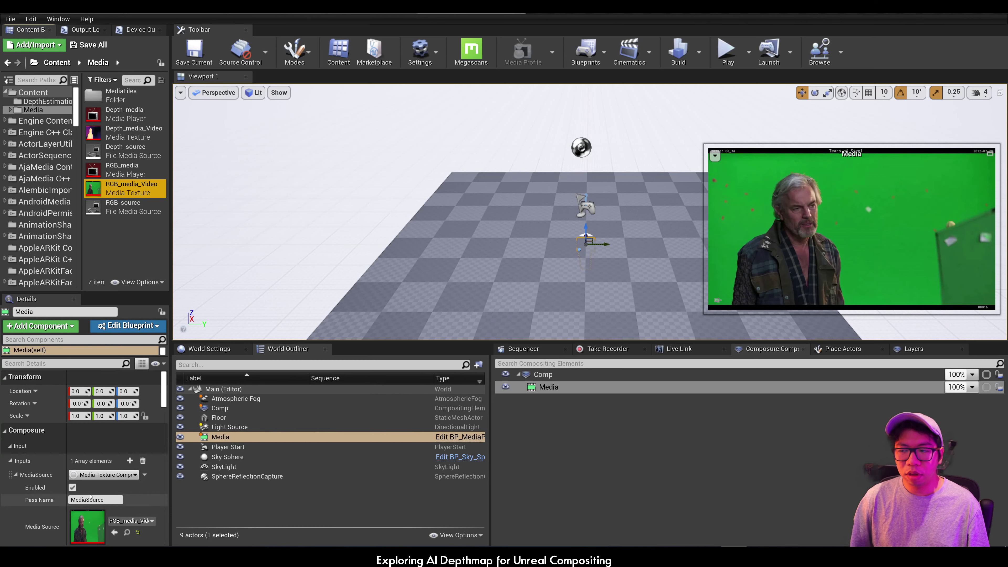
- Sample the green screen as the chroma key colour and raise Devignette to about 0.66
{"action": "scroll", "coordinate": [88, 445], "scroll_direction": "down", "scroll_amount": 3}
{"action": "scroll", "coordinate": [88, 445], "scroll_direction": "down", "scroll_amount": 2}
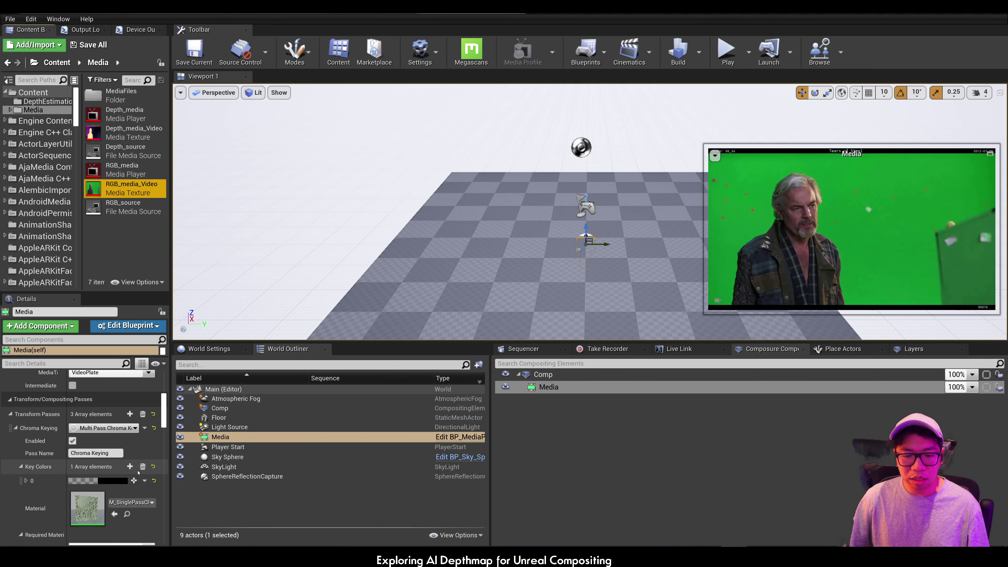
{"action": "left_click", "coordinate": [134, 480]}
{"action": "left_click", "coordinate": [631, 137]}
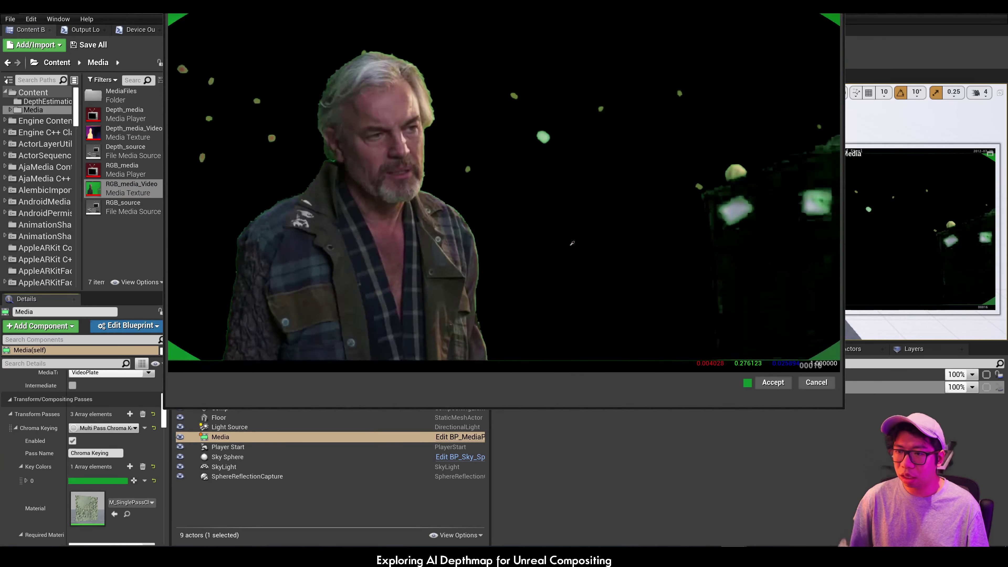
{"action": "left_click", "coordinate": [763, 376]}
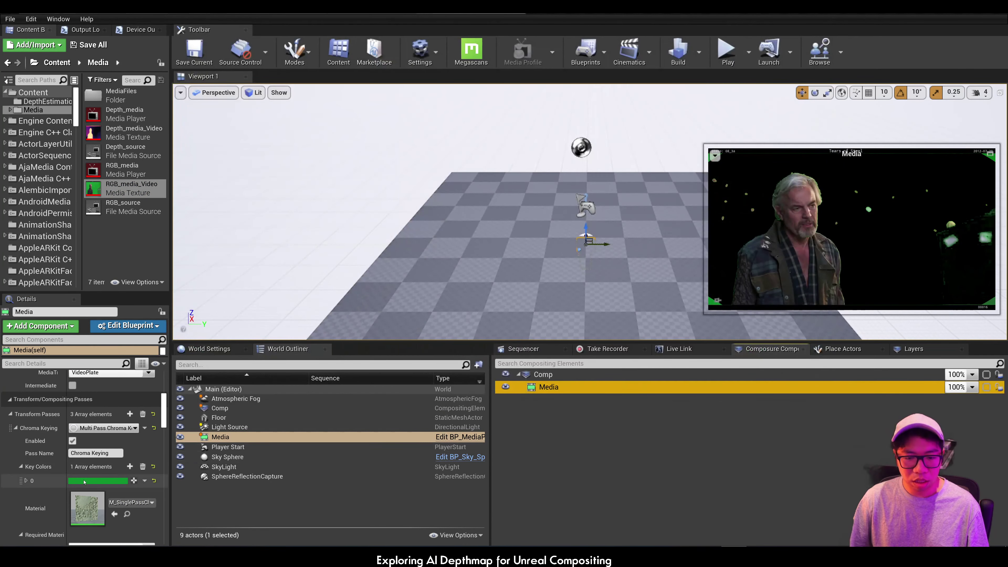
{"action": "scroll", "coordinate": [82, 466], "scroll_direction": "down", "scroll_amount": 5}
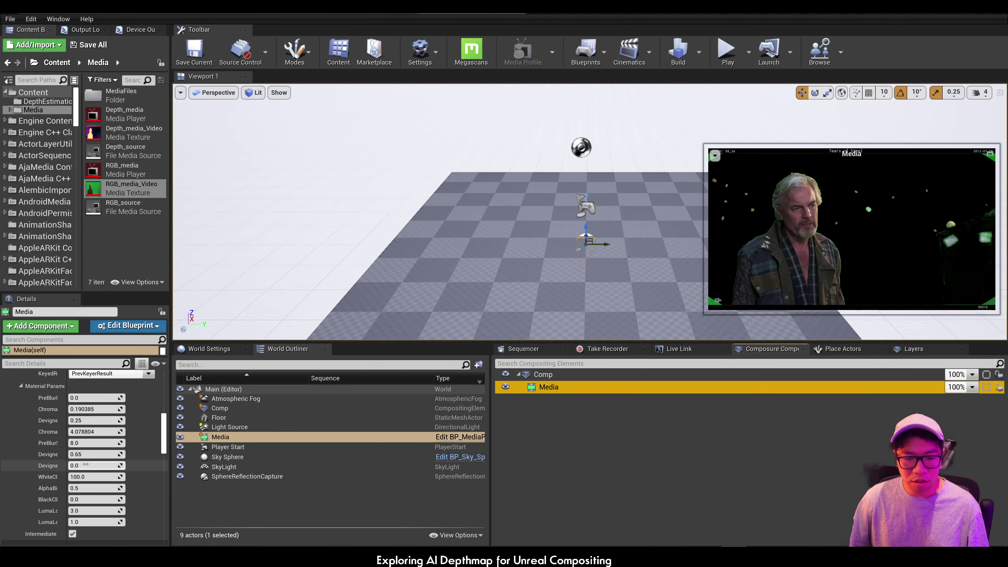
{"action": "left_click_drag", "start_coordinate": [96, 453], "coordinate": [98, 454]}
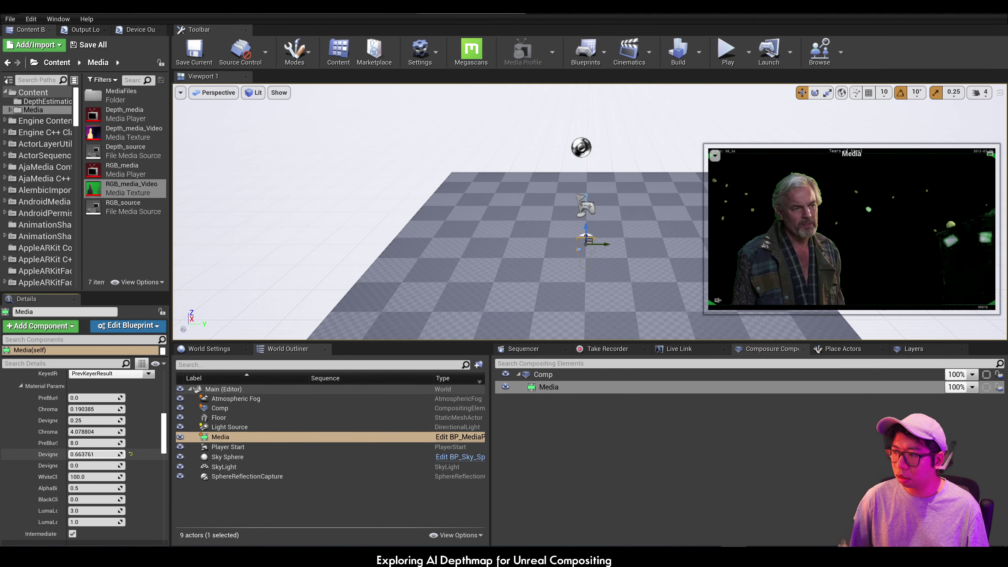
- Add a despill key colour sampled from the green screen and accept it
{"action": "scroll", "coordinate": [98, 454], "scroll_direction": "down", "scroll_amount": 10}
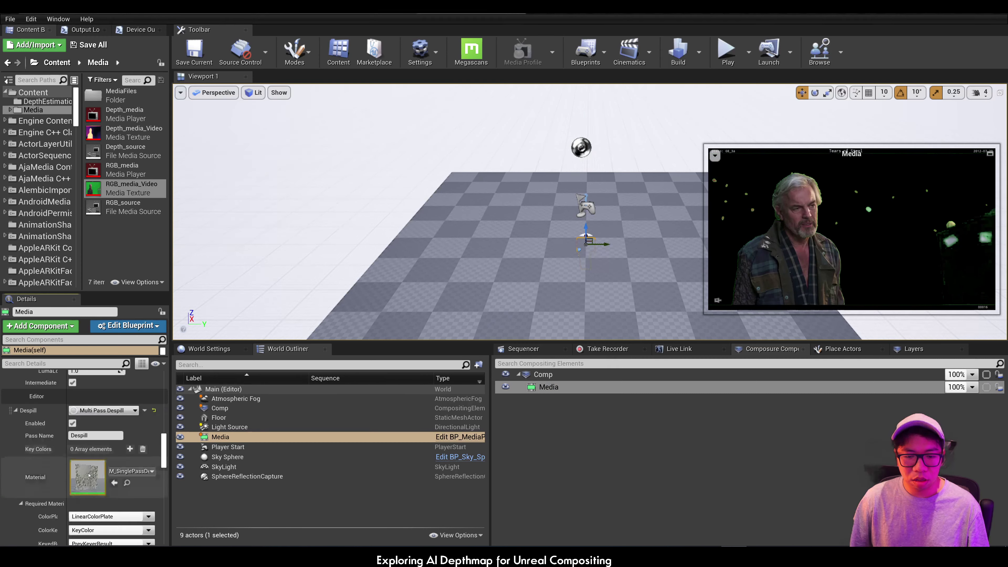
{"action": "scroll", "coordinate": [105, 460], "scroll_direction": "up", "scroll_amount": 1}
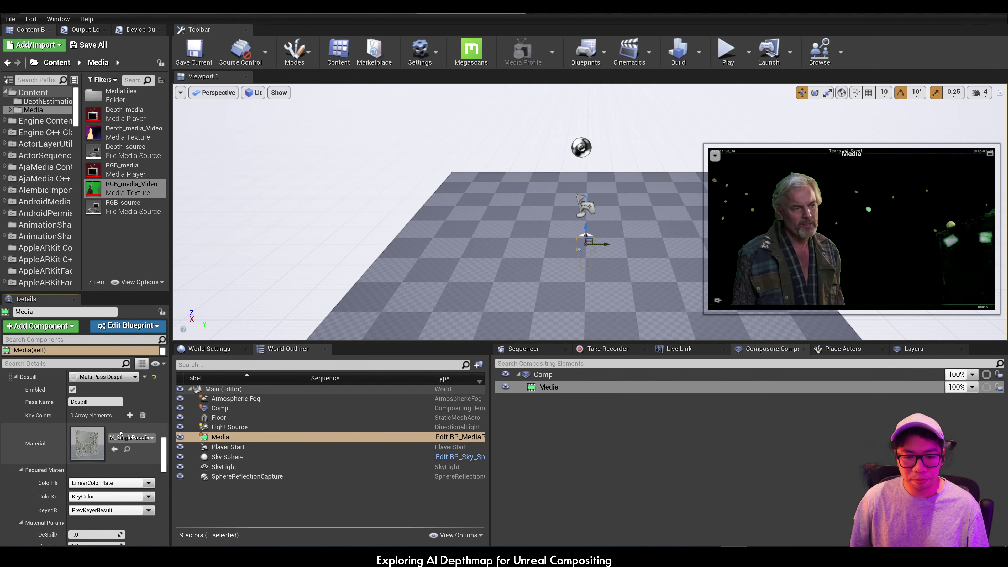
{"action": "left_click", "coordinate": [130, 415]}
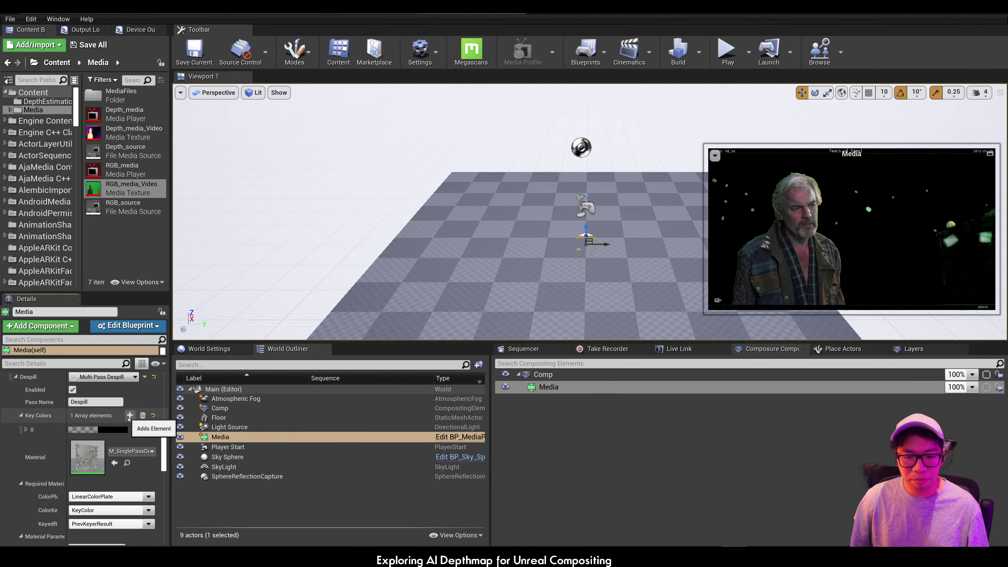
{"action": "left_click", "coordinate": [133, 429]}
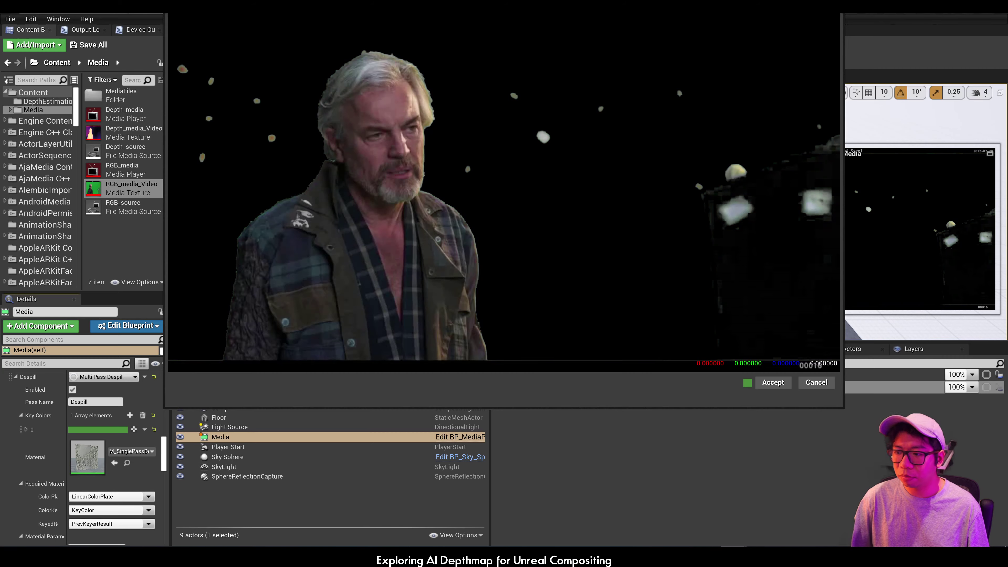
{"action": "left_click", "coordinate": [772, 382]}
{"action": "scroll", "coordinate": [85, 459], "scroll_direction": "down", "scroll_amount": 5}
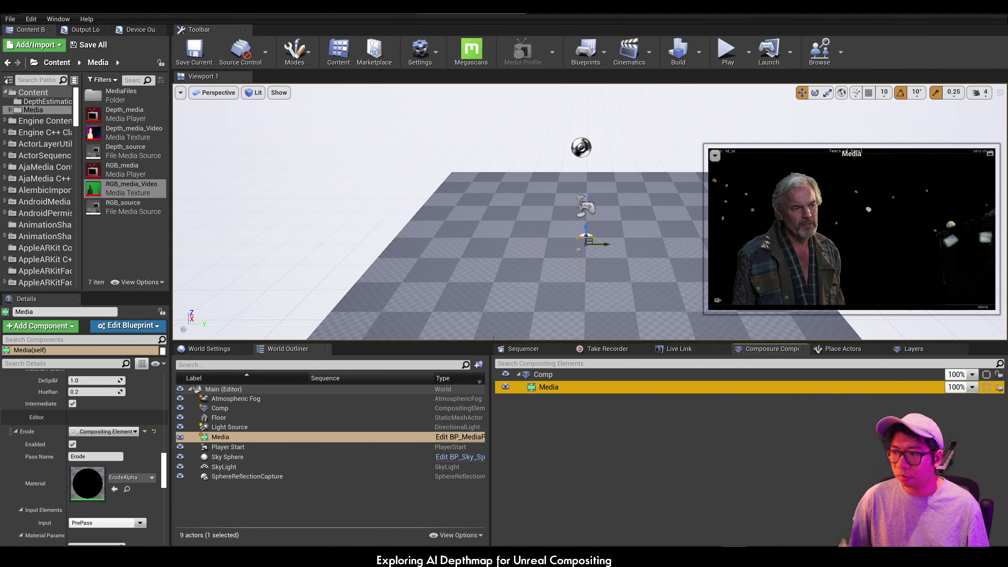
{"action": "left_click", "coordinate": [568, 390]}
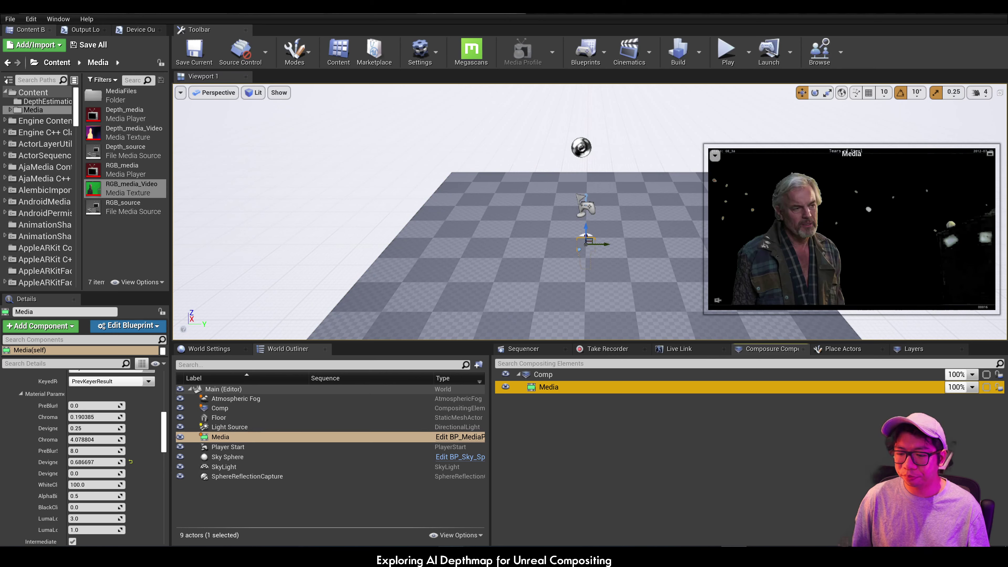
{"action": "key", "text": "alt+Tab"}
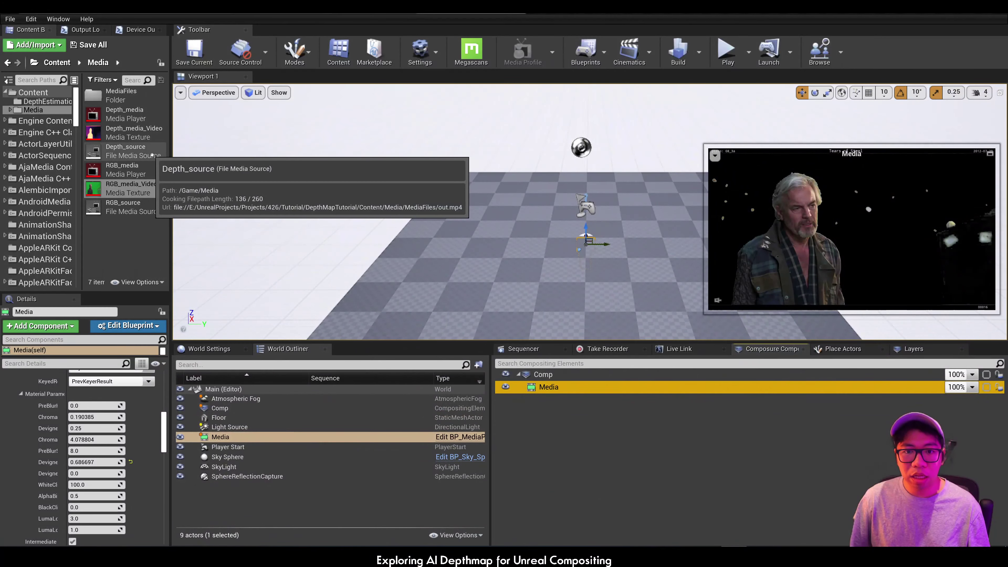
- Add a media plate layer named Depth under Comp
{"action": "left_click", "coordinate": [152, 155]}
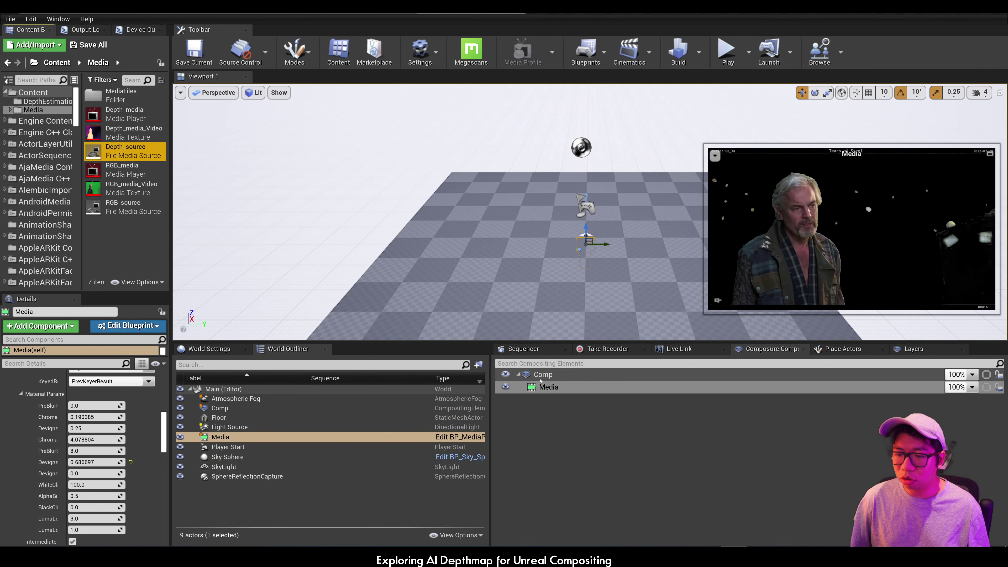
{"action": "left_click", "coordinate": [551, 381]}
{"action": "right_click", "coordinate": [550, 378]}
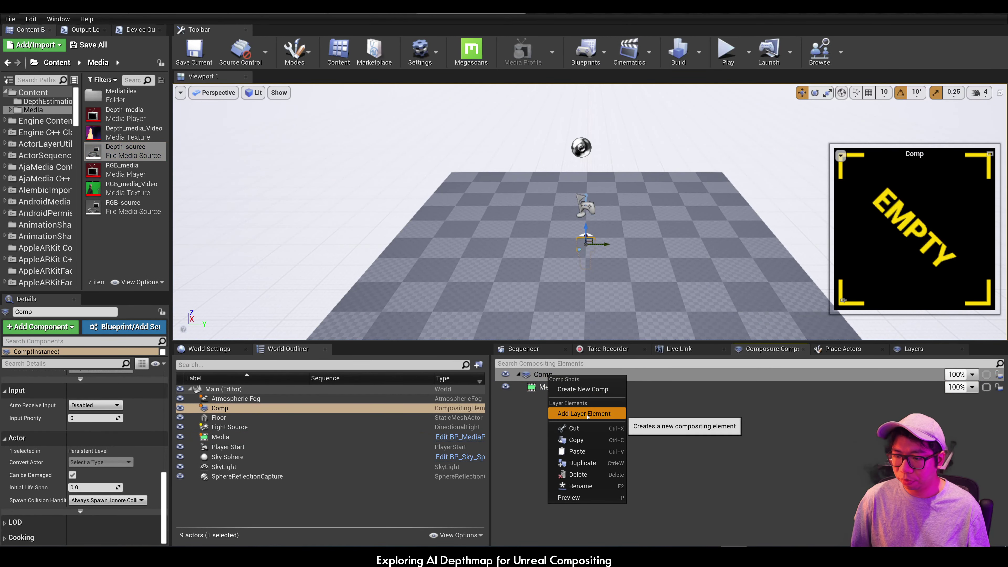
{"action": "left_click", "coordinate": [624, 415]}
{"action": "left_click", "coordinate": [401, 173]}
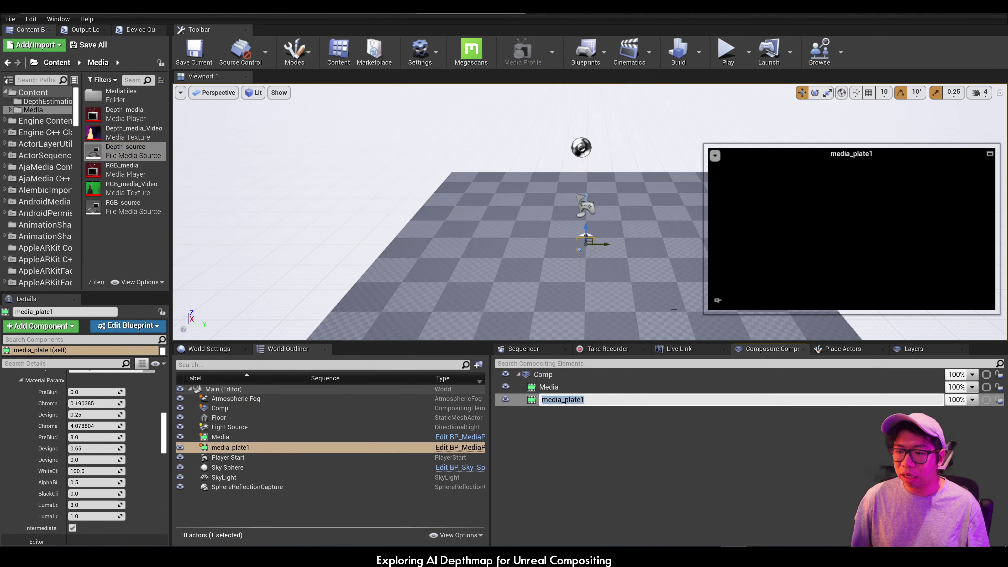
{"action": "type", "text": "Depth"}
{"action": "key", "text": "Return"}
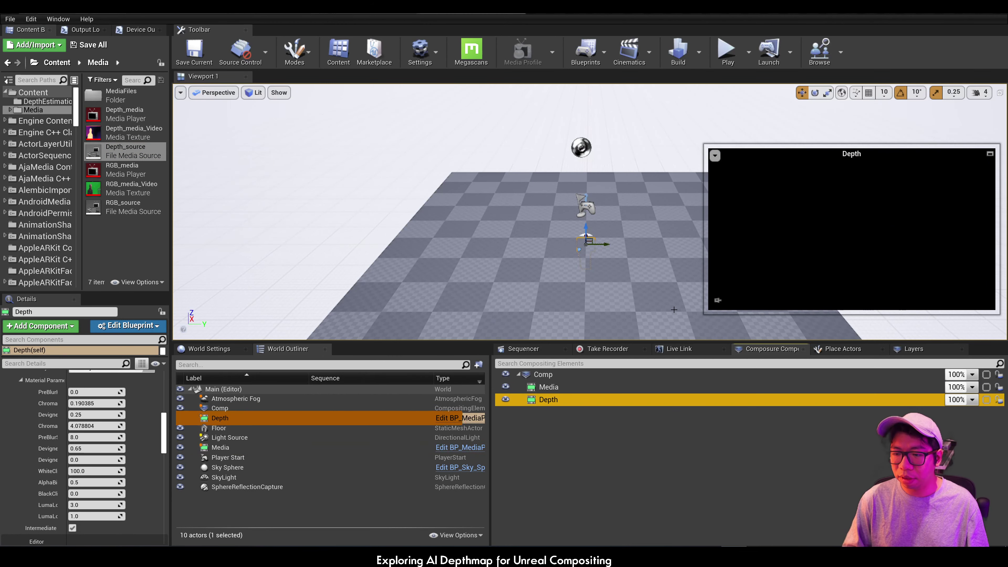
- Clear Depth's chroma keying passes, set Depth_media_Video as its source, and play to preview
{"action": "scroll", "coordinate": [102, 428], "scroll_direction": "up", "scroll_amount": 3}
{"action": "scroll", "coordinate": [102, 427], "scroll_direction": "up", "scroll_amount": 4}
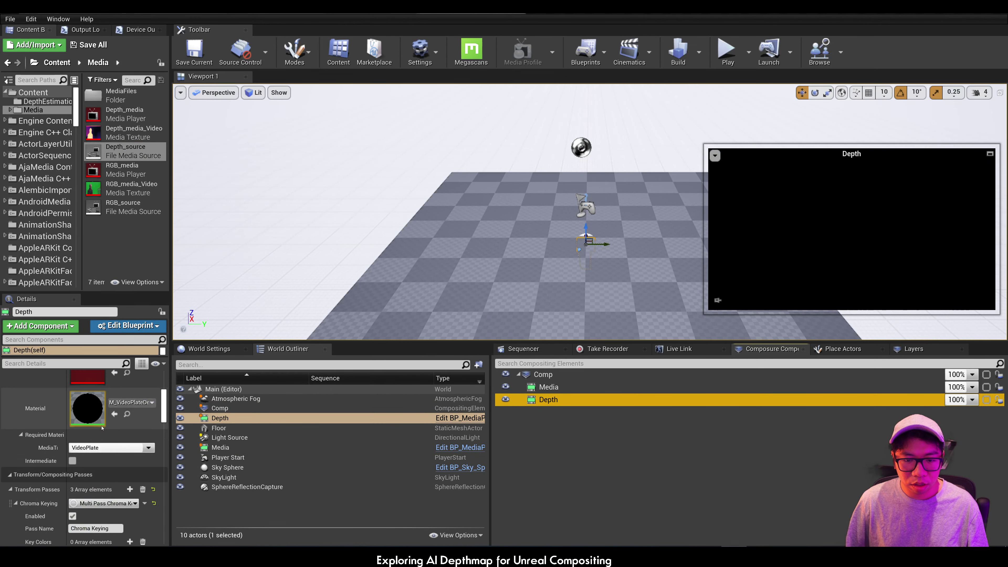
{"action": "left_click", "coordinate": [142, 439]}
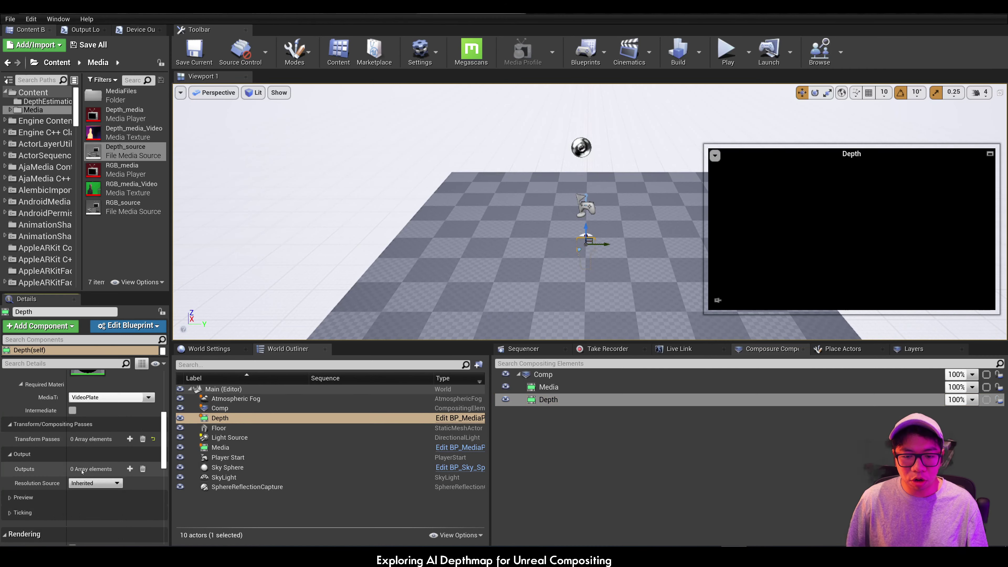
{"action": "scroll", "coordinate": [81, 449], "scroll_direction": "up", "scroll_amount": 5}
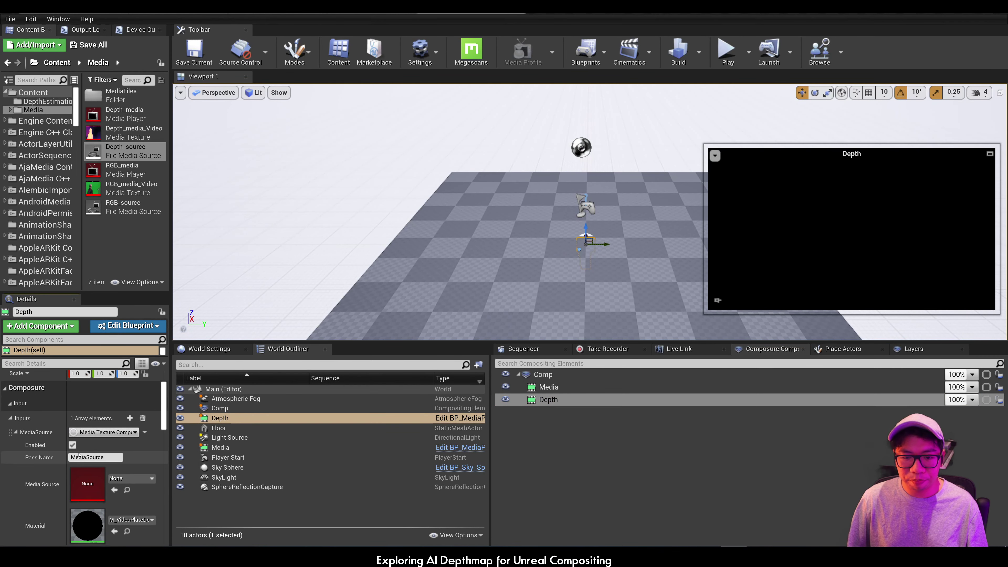
{"action": "left_click_drag", "start_coordinate": [136, 137], "coordinate": [87, 488]}
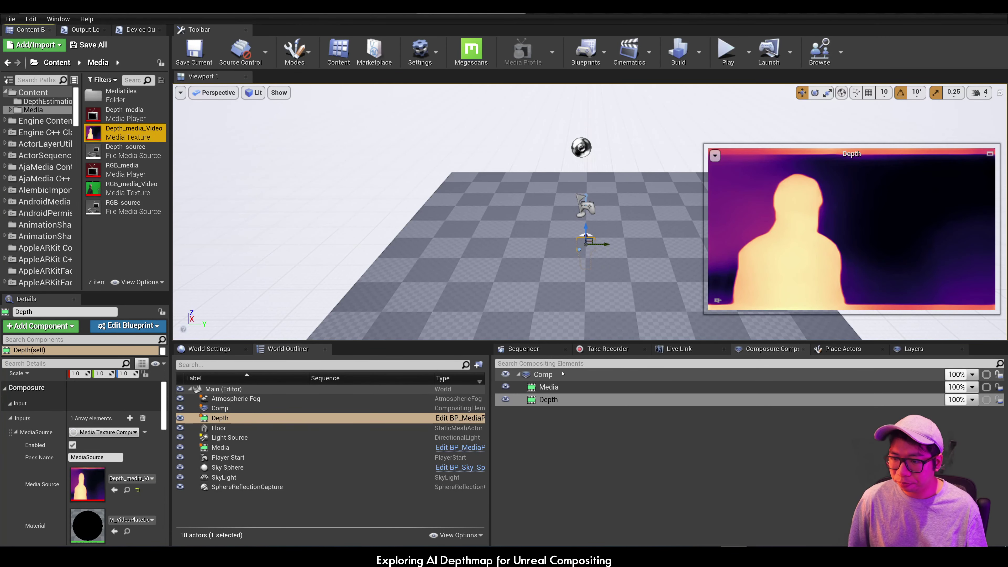
{"action": "left_click", "coordinate": [523, 348]}
{"action": "left_click", "coordinate": [568, 536]}
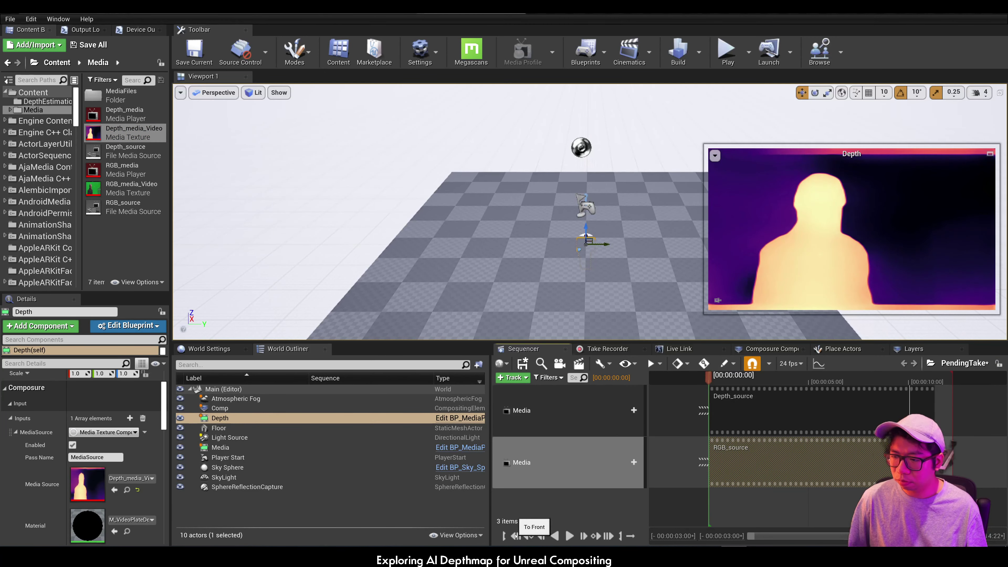
- Add a plain CompositingElement layer named DepthMatte under Comp
{"action": "left_click", "coordinate": [770, 349]}
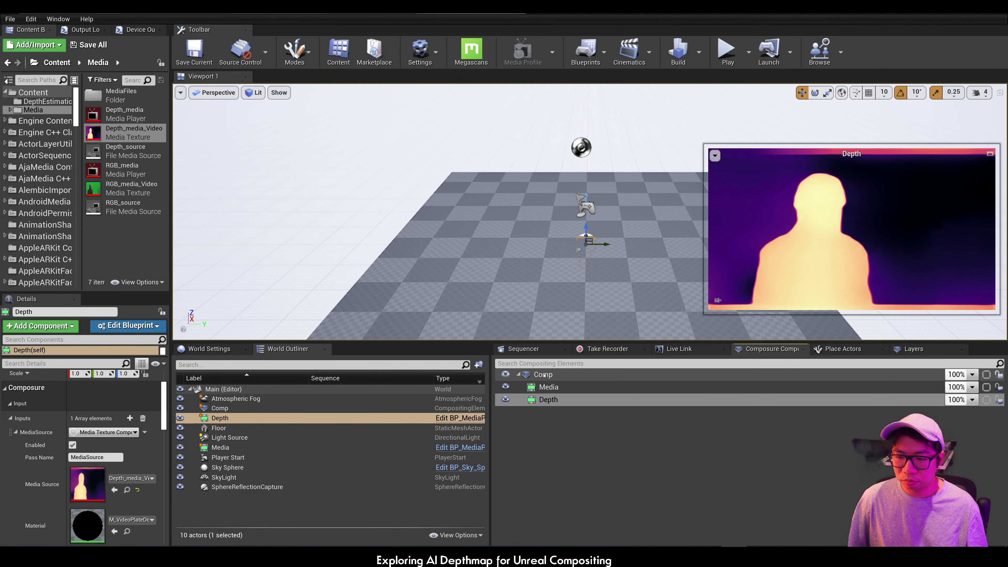
{"action": "left_click", "coordinate": [619, 400]}
{"action": "left_click", "coordinate": [543, 374]}
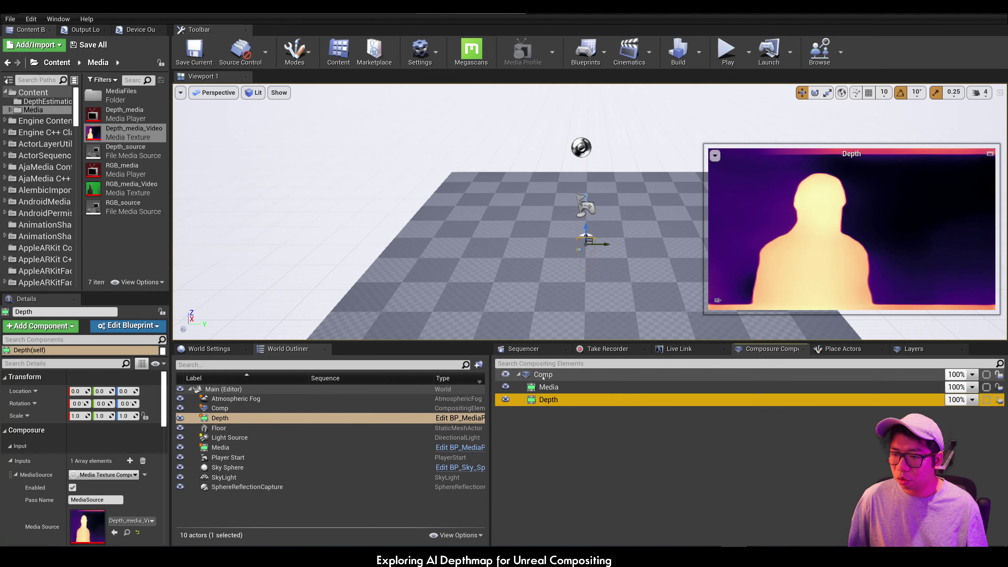
{"action": "right_click", "coordinate": [542, 374]}
{"action": "left_click", "coordinate": [575, 413]}
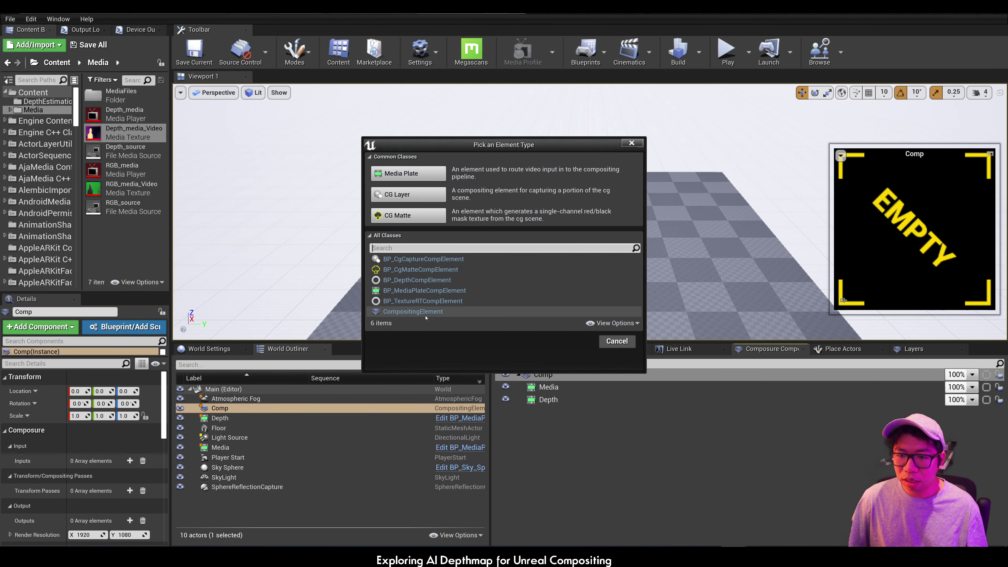
{"action": "left_click", "coordinate": [413, 311]}
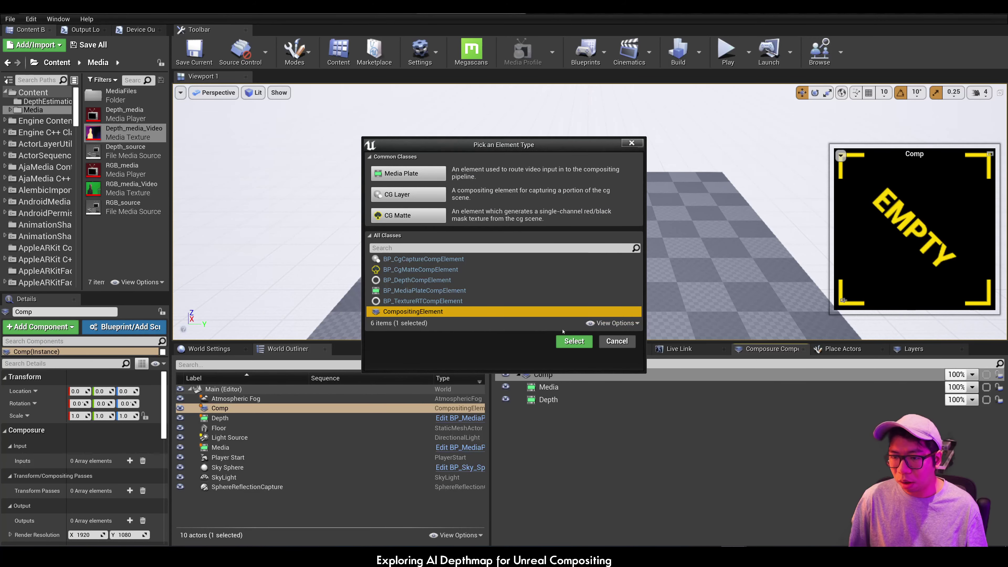
{"action": "left_click", "coordinate": [574, 341]}
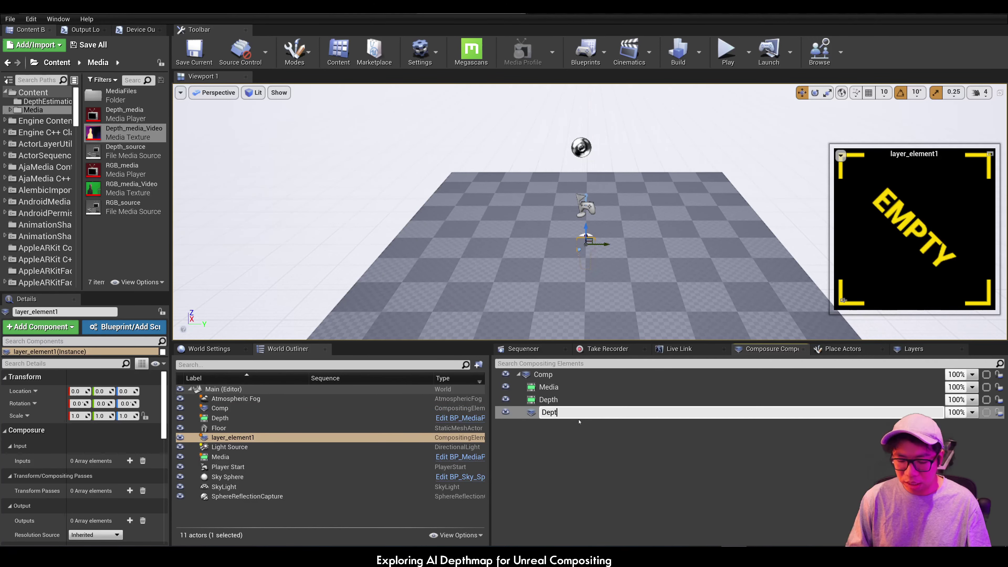
{"action": "type", "text": "DepthMatte"}
{"action": "key", "text": "Return"}
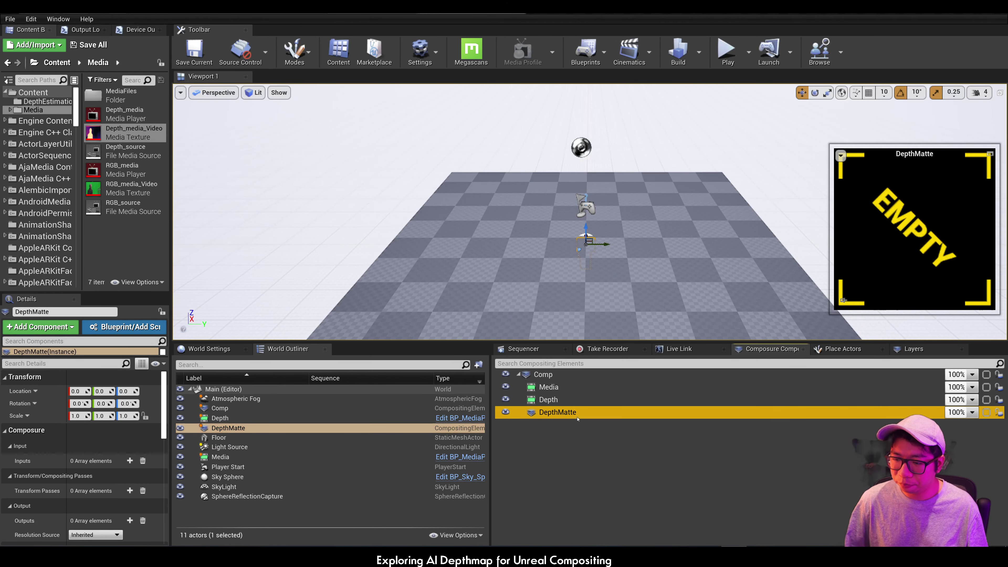
- Nest Depth under DepthMatte and add one transform pass to DepthMatte
{"action": "left_click_drag", "start_coordinate": [551, 400], "coordinate": [564, 412]}
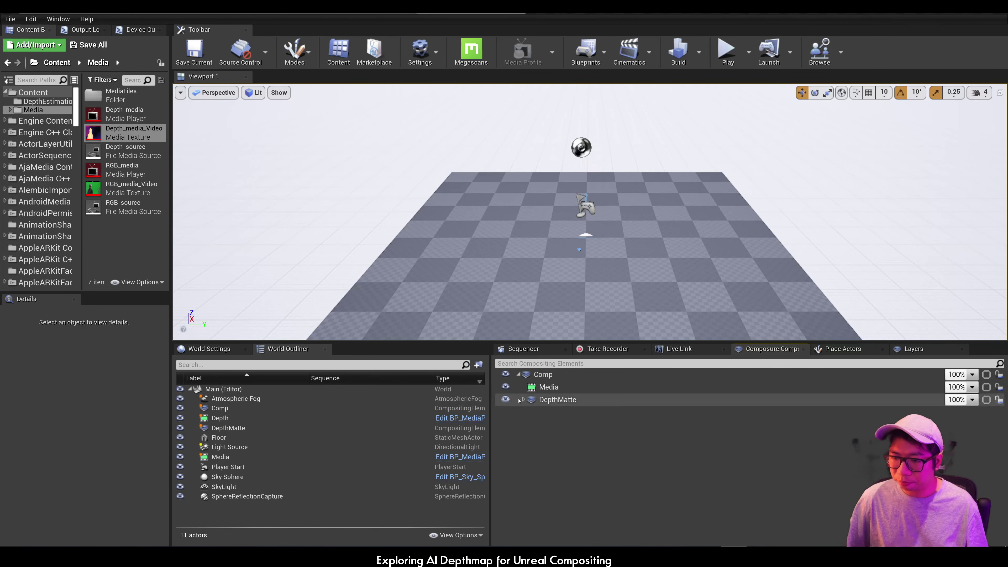
{"action": "left_click", "coordinate": [547, 400]}
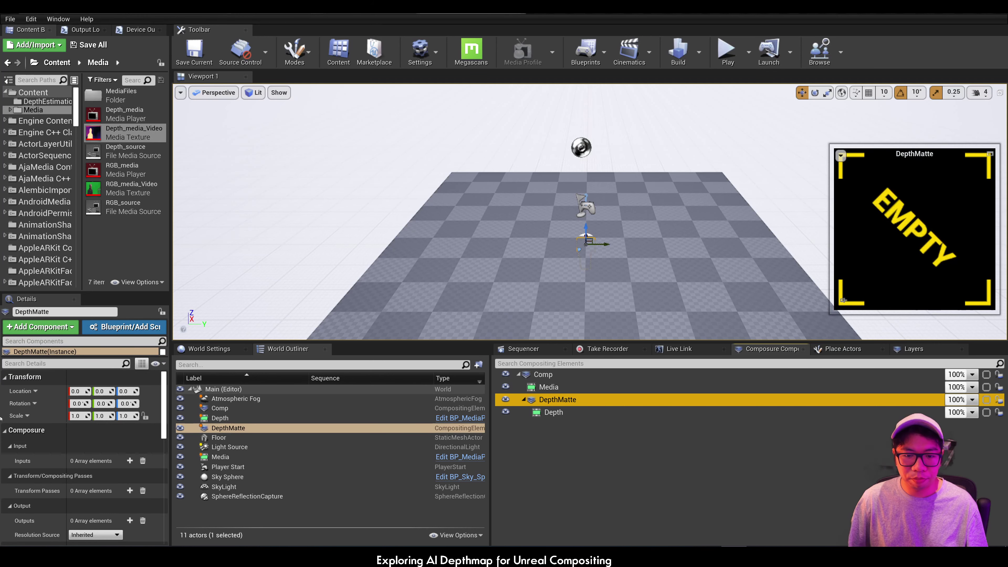
{"action": "scroll", "coordinate": [107, 446], "scroll_direction": "down", "scroll_amount": 3}
{"action": "left_click", "coordinate": [129, 440]}
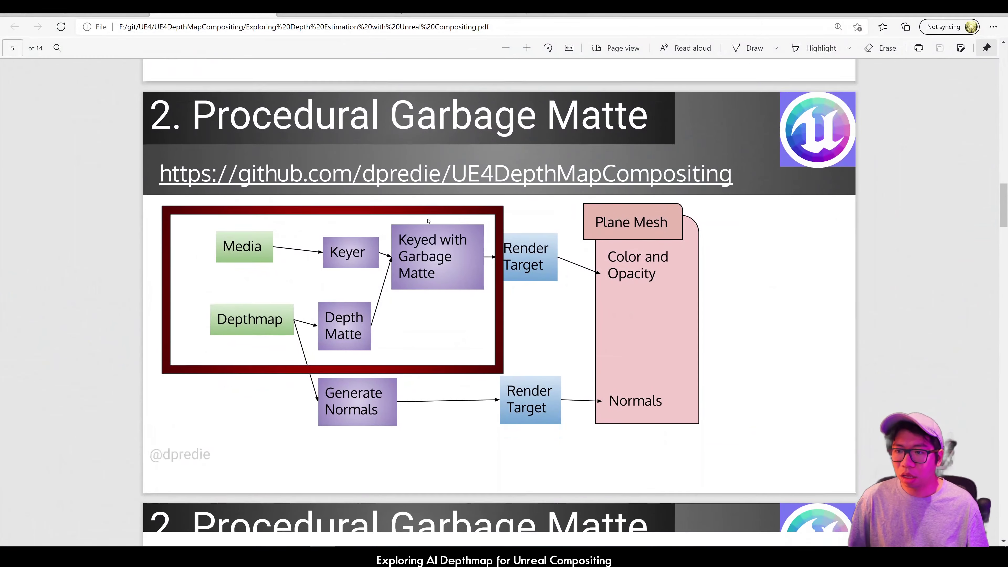
- Scroll the PDF to the page 6 M_DepthMatting slide and highlight the material name
{"action": "scroll", "coordinate": [427, 221], "scroll_direction": "down", "scroll_amount": 5}
{"action": "scroll", "coordinate": [428, 220], "scroll_direction": "down", "scroll_amount": 2}
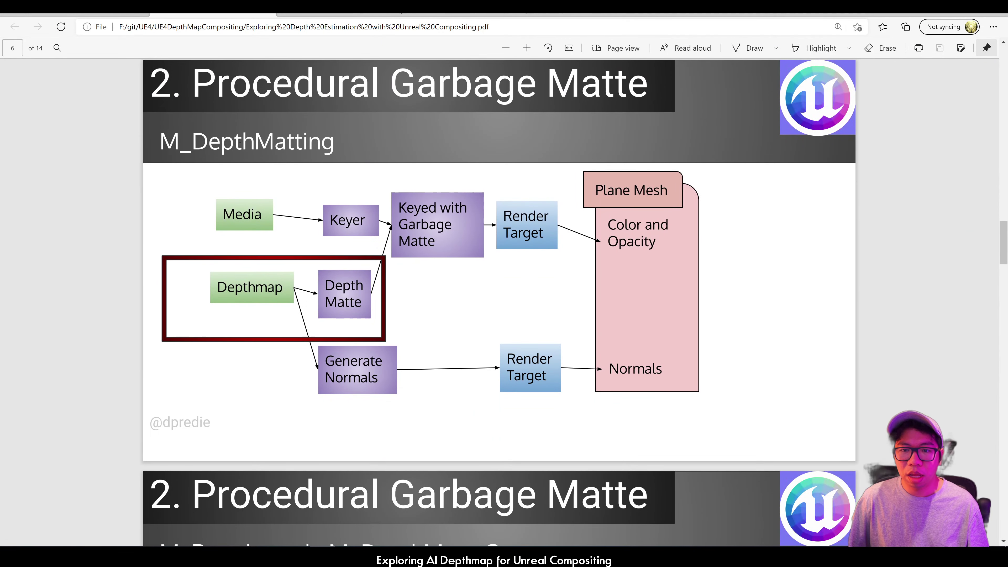
{"action": "double_click", "coordinate": [240, 140]}
{"action": "left_click", "coordinate": [166, 139]}
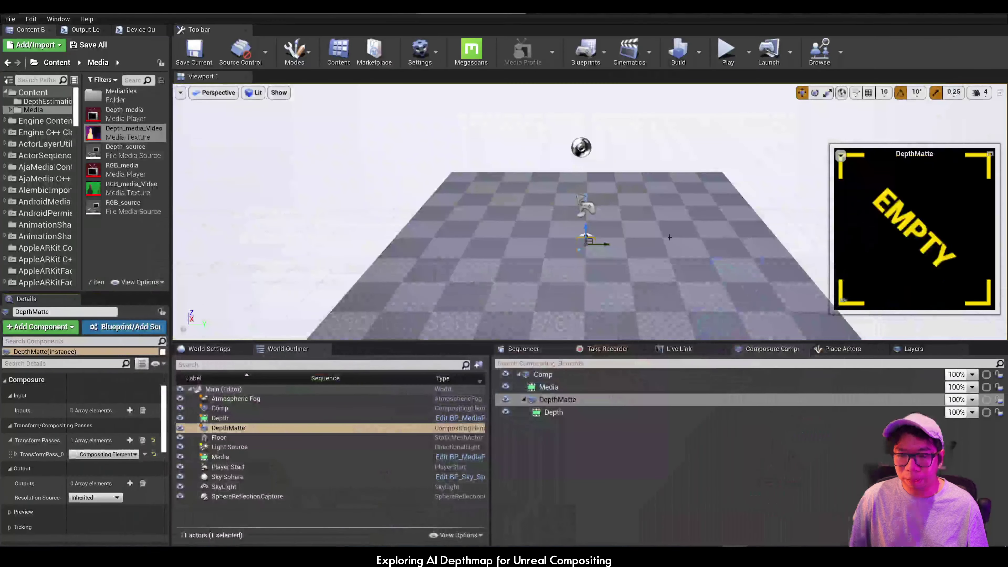
- Set TransformPass_0's material to M_DepthMatting with the Depth element as its depth input
{"action": "left_click", "coordinate": [15, 454]}
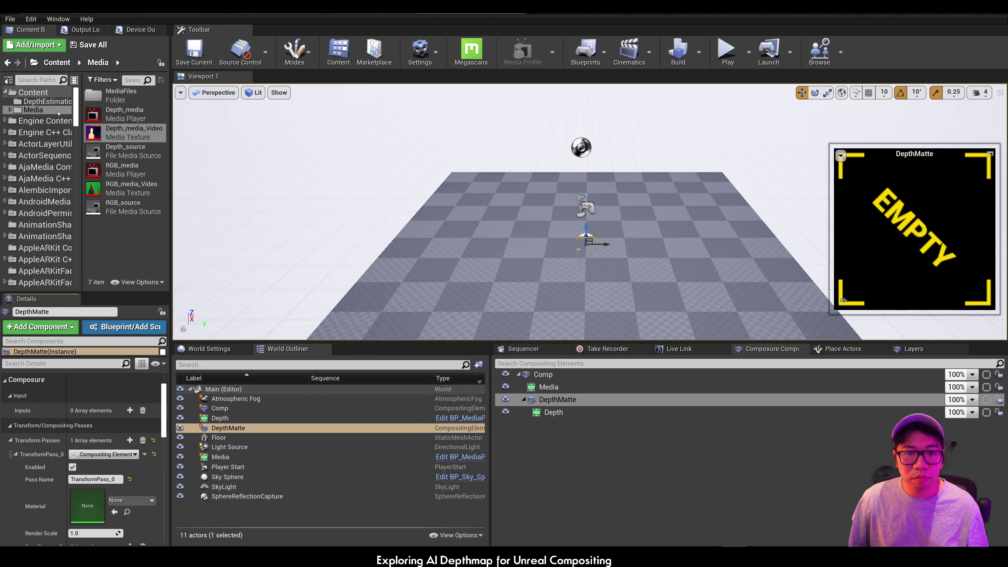
{"action": "left_click", "coordinate": [44, 102]}
{"action": "left_click_drag", "start_coordinate": [131, 151], "coordinate": [87, 520]}
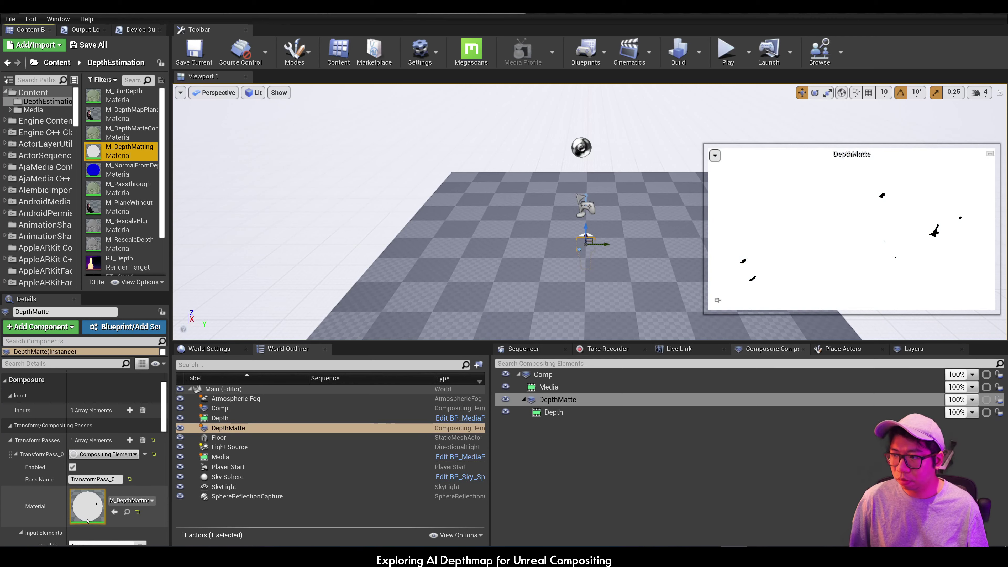
{"action": "scroll", "coordinate": [95, 477], "scroll_direction": "down", "scroll_amount": 5}
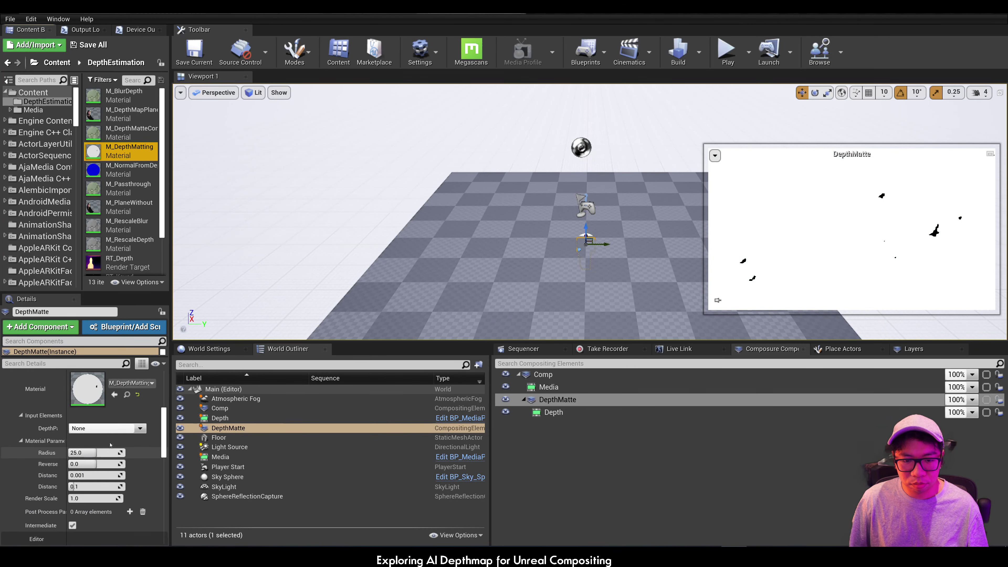
{"action": "left_click", "coordinate": [140, 428]}
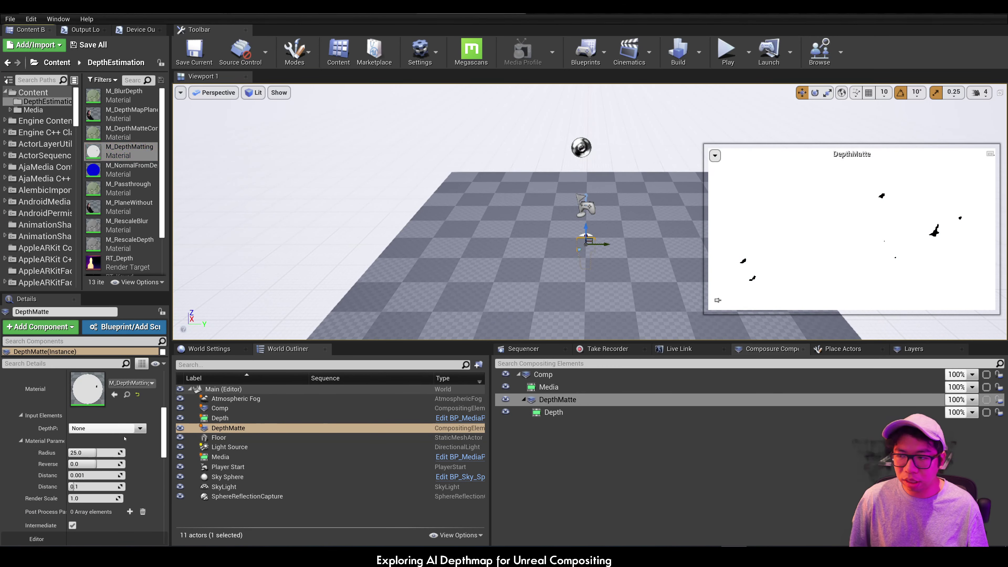
{"action": "left_click", "coordinate": [125, 438]}
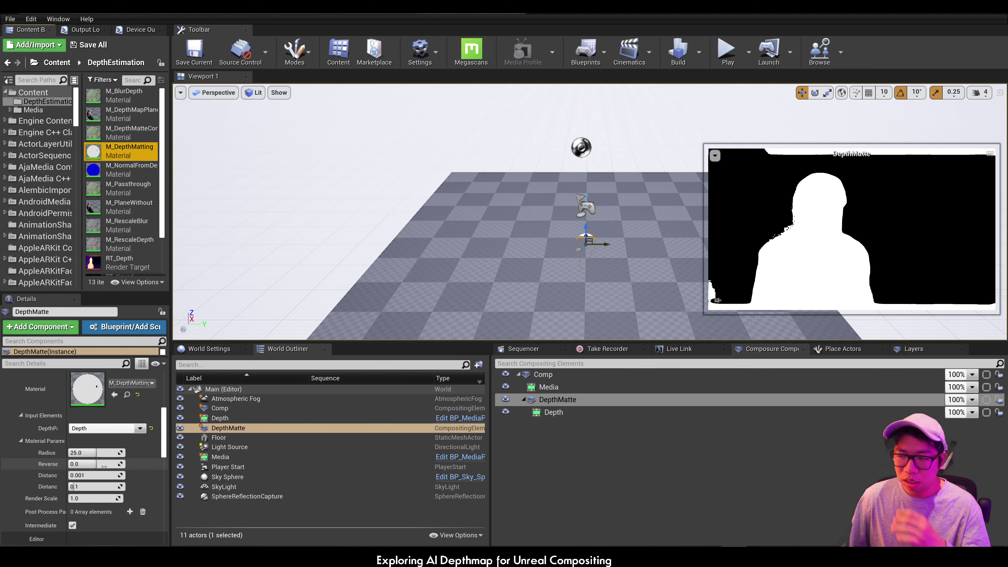
- Set the second distance to 0.1 and raise the first distance to clean the matte
{"action": "mouse_move", "coordinate": [90, 487]}
{"action": "left_mouse_down"}
{"action": "mouse_move", "coordinate": [127, 487]}
{"action": "mouse_move", "coordinate": [72, 486]}
{"action": "left_mouse_up"}
{"action": "left_click", "coordinate": [101, 485]}
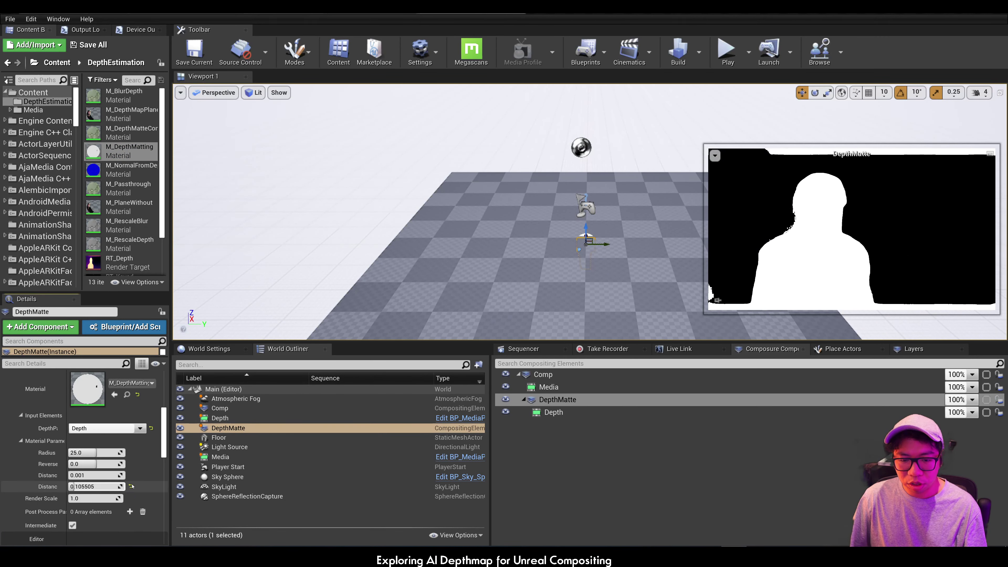
{"action": "type", "text": "0.1"}
{"action": "key", "text": "Return"}
{"action": "left_click_drag", "start_coordinate": [95, 474], "coordinate": [97, 475]}
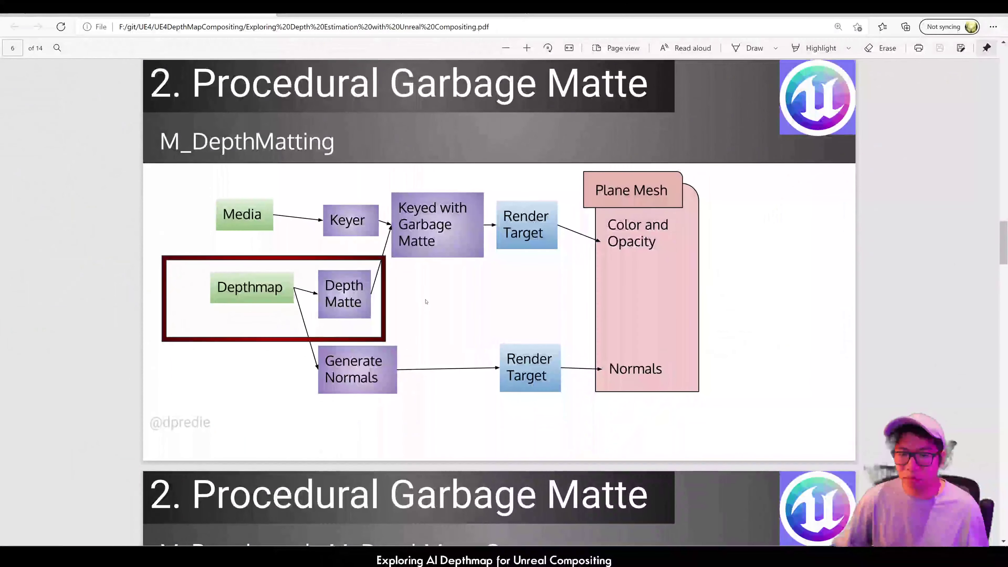
- Scroll to the page 7 M_Passthrough and M_DepthMatteComp slide and highlight Keyer in its diagram
{"action": "scroll", "coordinate": [425, 301], "scroll_direction": "down", "scroll_amount": 8}
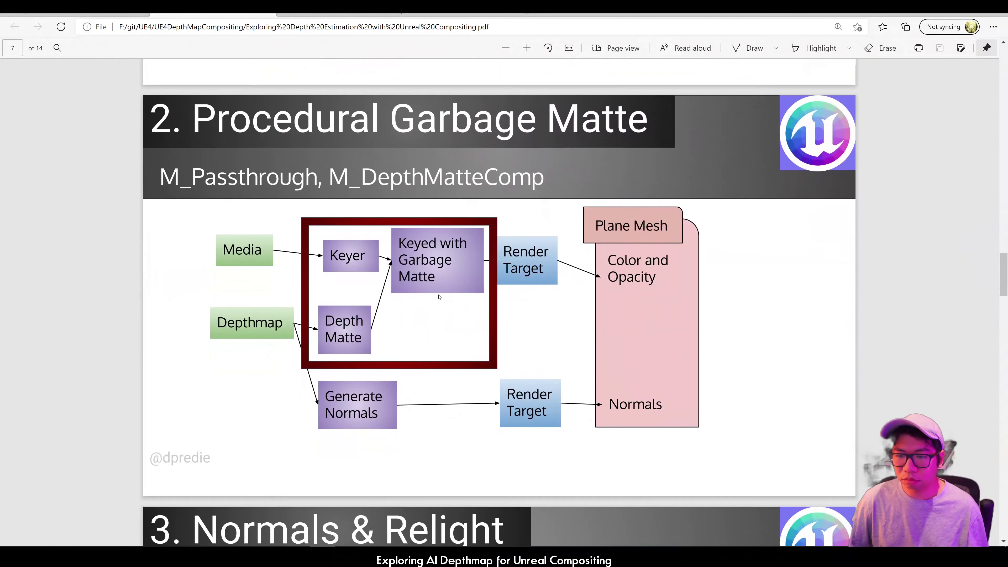
{"action": "scroll", "coordinate": [437, 298], "scroll_direction": "up", "scroll_amount": 10}
{"action": "scroll", "coordinate": [439, 297], "scroll_direction": "down", "scroll_amount": 1}
{"action": "scroll", "coordinate": [439, 297], "scroll_direction": "up", "scroll_amount": 1}
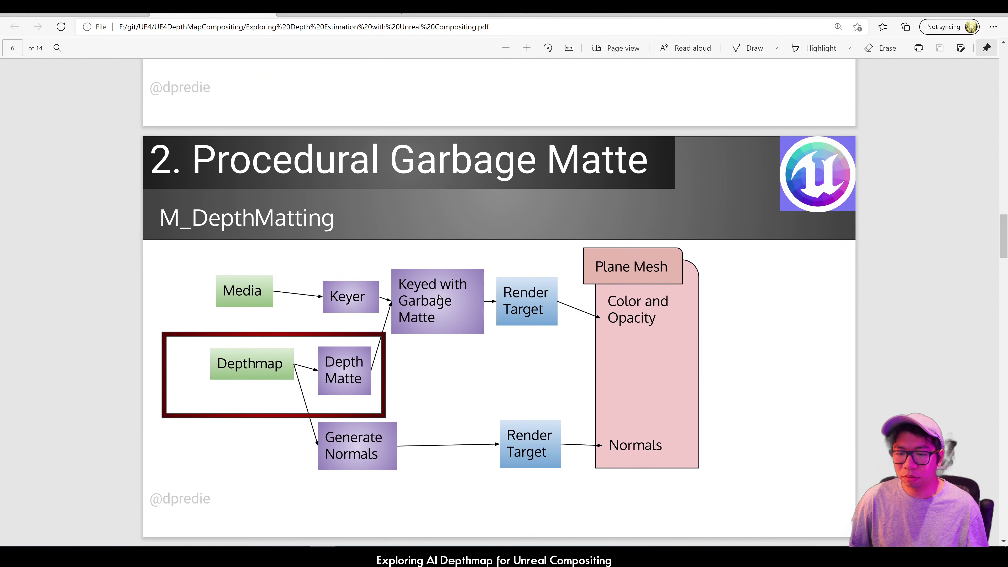
{"action": "scroll", "coordinate": [439, 297], "scroll_direction": "down", "scroll_amount": 9}
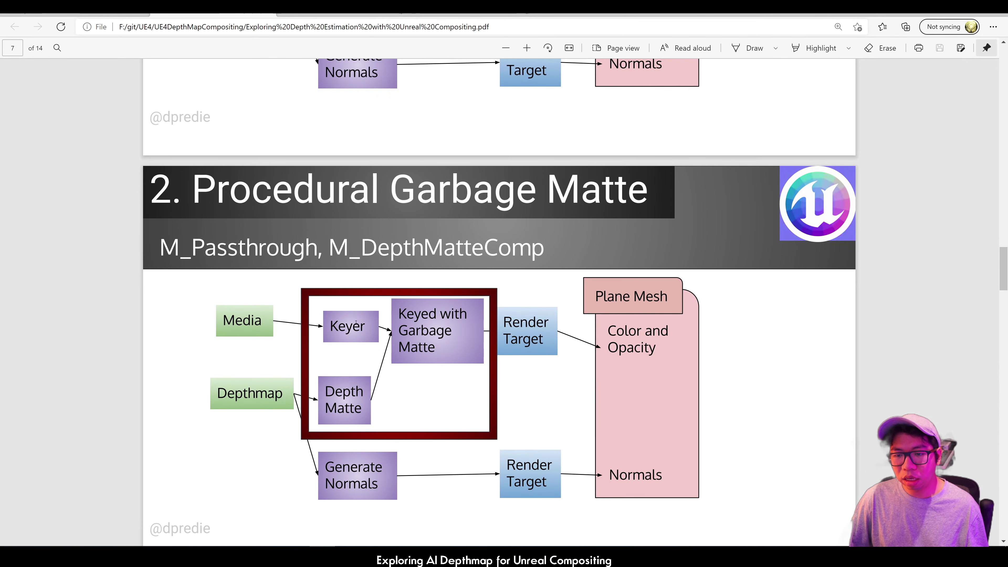
{"action": "double_click", "coordinate": [358, 326]}
{"action": "left_click", "coordinate": [366, 401]}
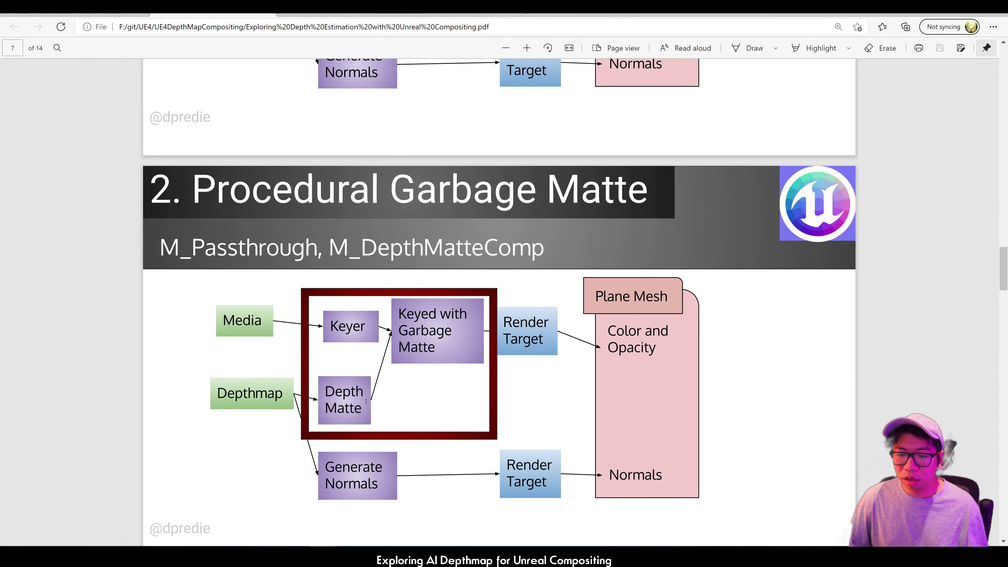
- Add two transform passes to Comp and expand TransformPass_0 and TransformPass_1
{"action": "key", "text": "alt+Tab"}
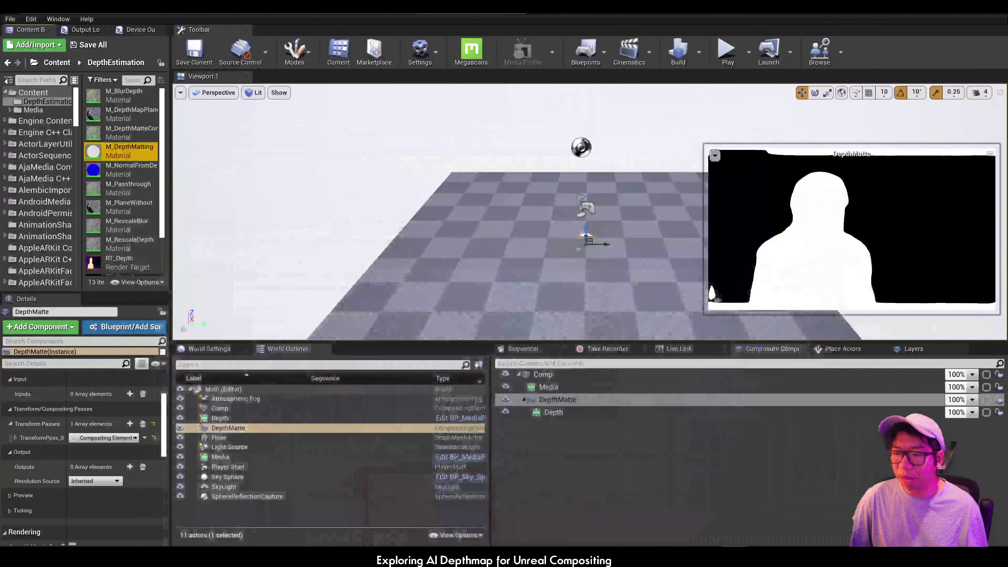
{"action": "left_click", "coordinate": [568, 375]}
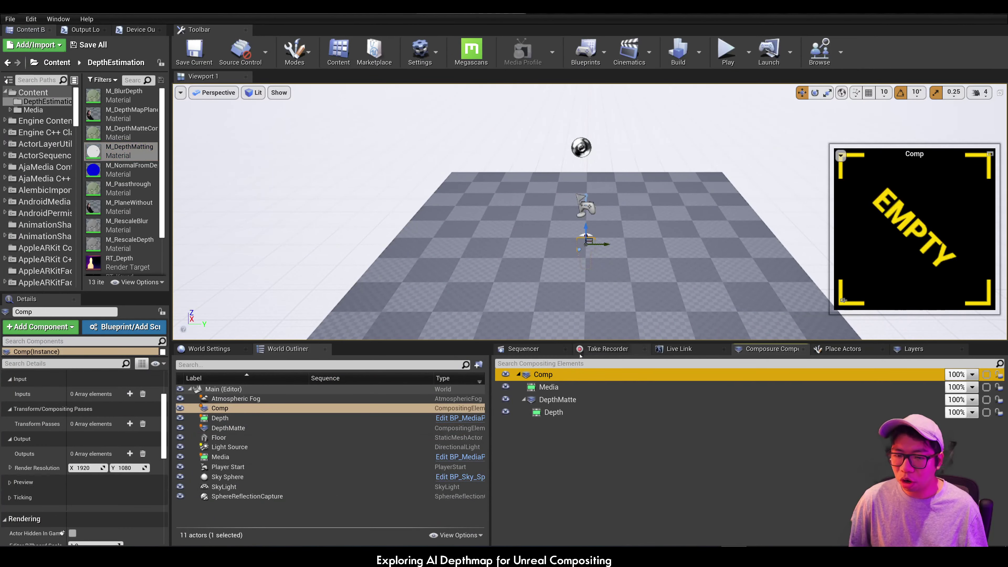
{"action": "left_click", "coordinate": [129, 423]}
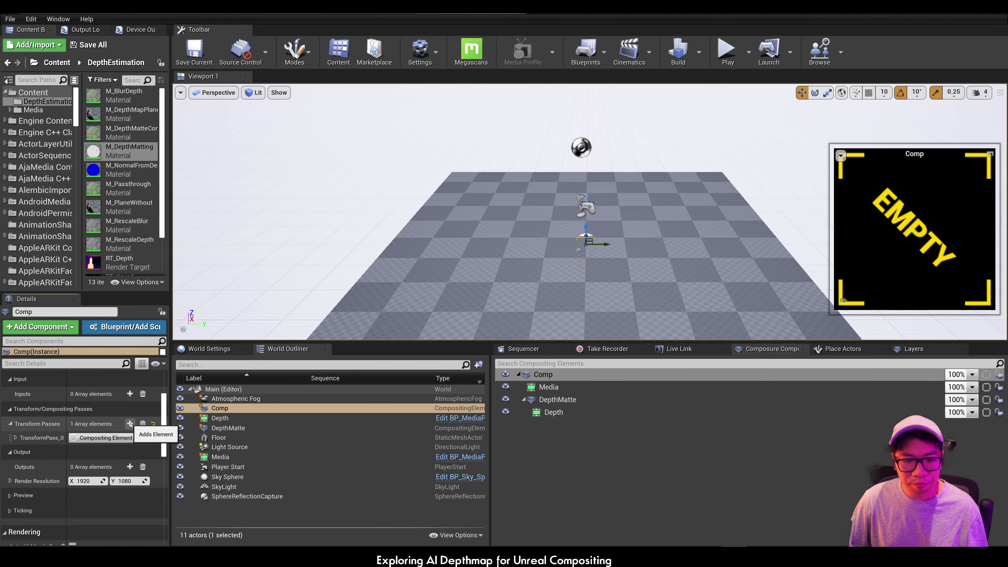
{"action": "left_click", "coordinate": [16, 437]}
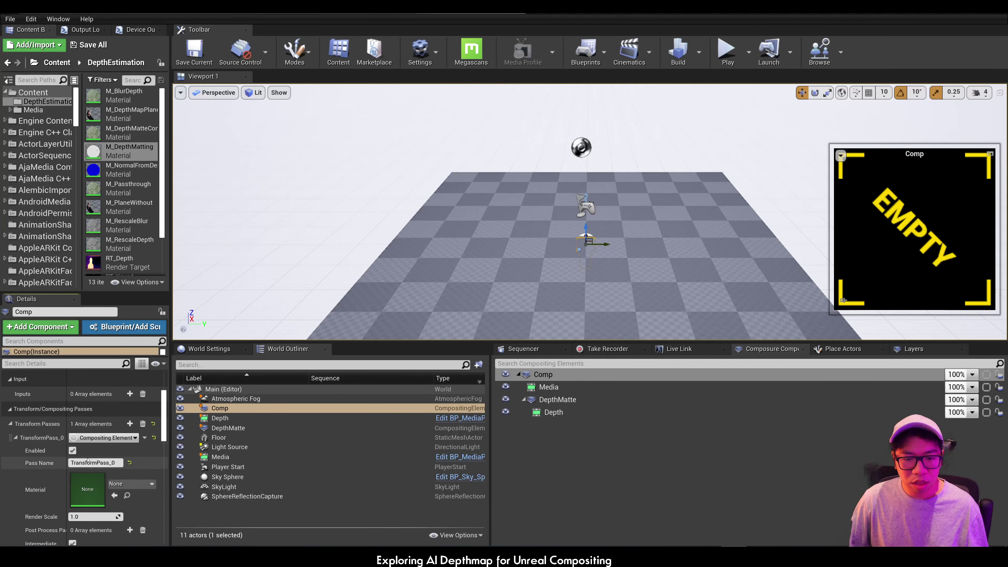
{"action": "left_click", "coordinate": [129, 423]}
{"action": "scroll", "coordinate": [58, 456], "scroll_direction": "down", "scroll_amount": 2}
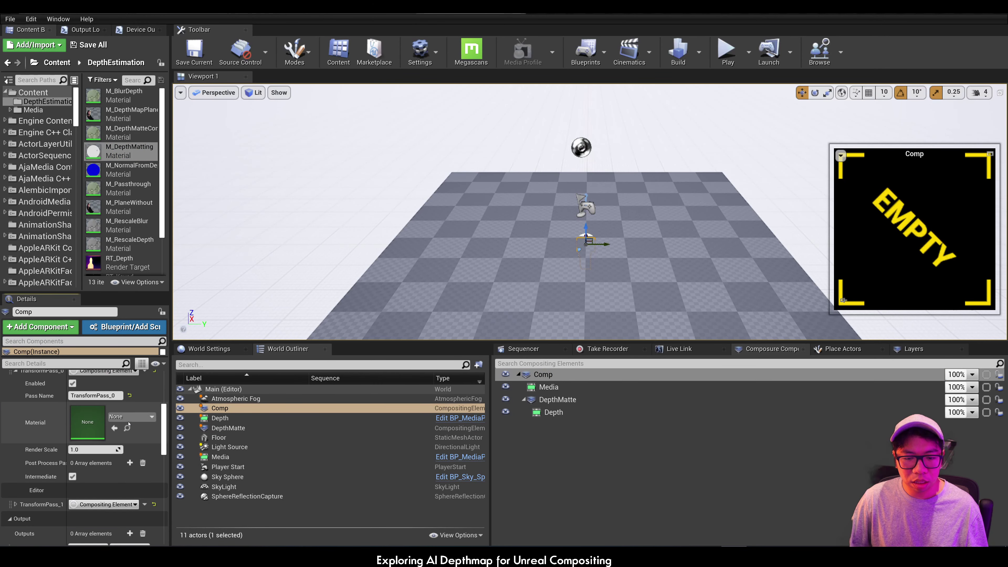
{"action": "scroll", "coordinate": [58, 456], "scroll_direction": "down", "scroll_amount": 3}
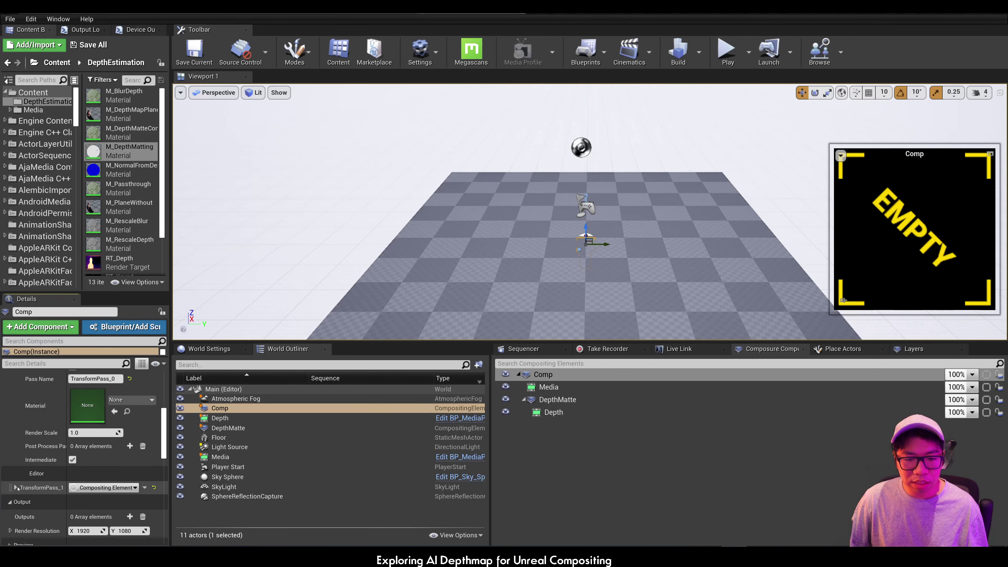
{"action": "left_click", "coordinate": [16, 487]}
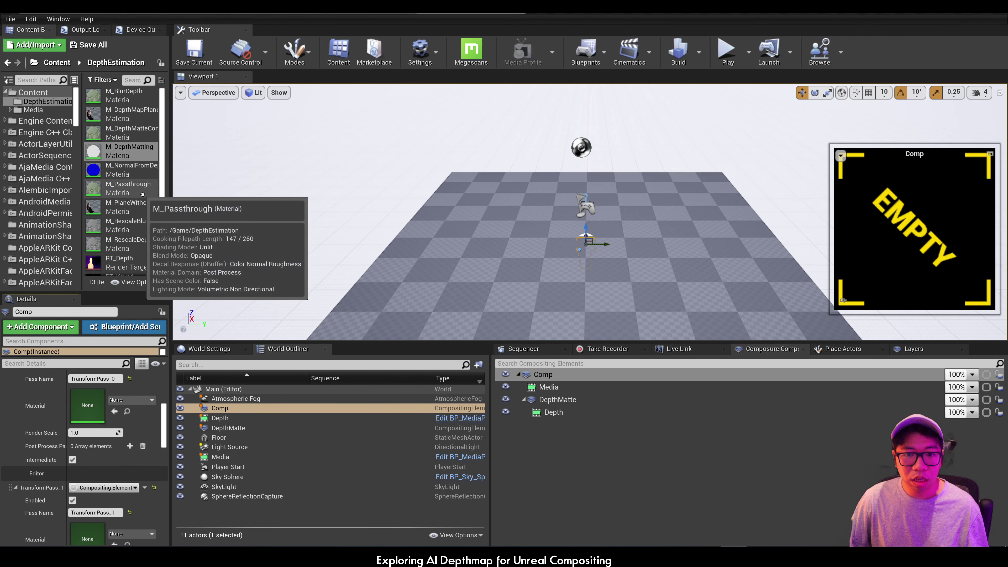
- Look up the M_Passthrough and M_DepthMatteComp material names on the PDF slide
{"action": "key", "text": "alt+Tab"}
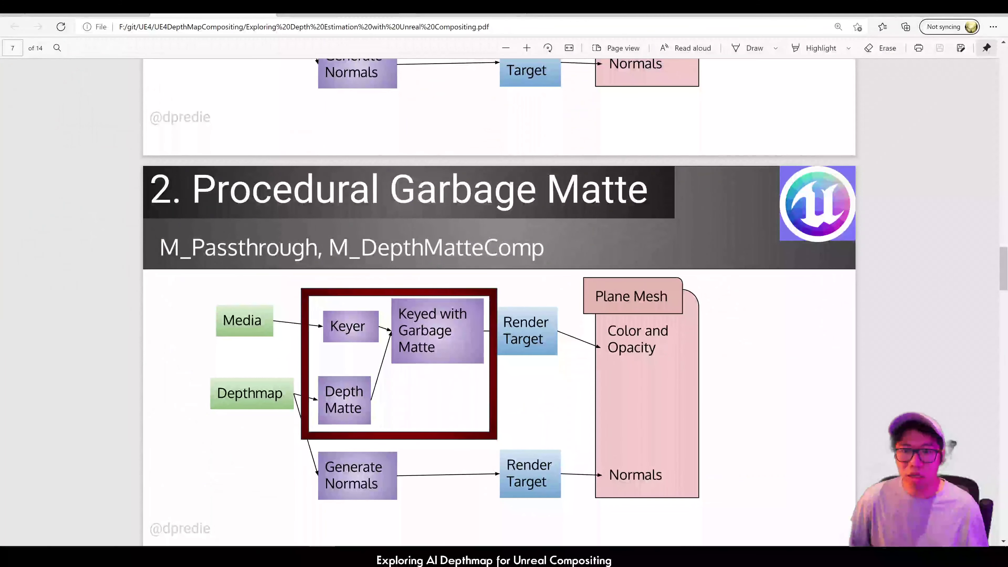
{"action": "double_click", "coordinate": [188, 257]}
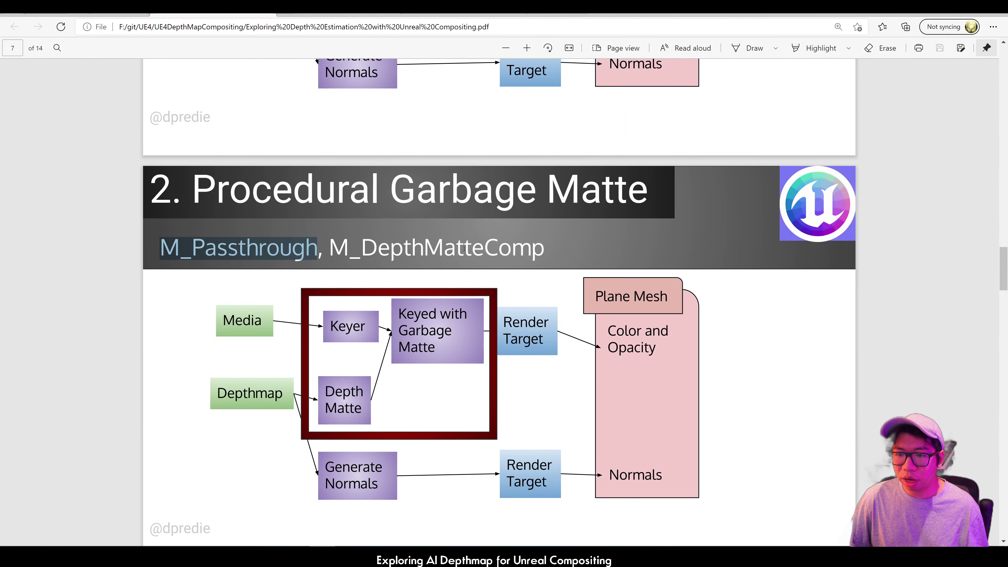
{"action": "double_click", "coordinate": [437, 248]}
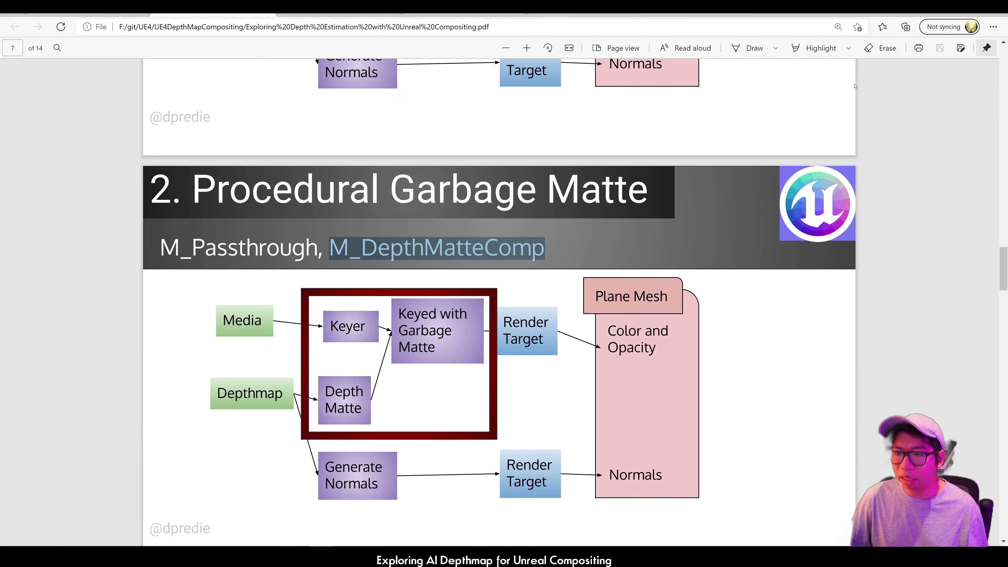
{"action": "key", "text": "alt+Tab"}
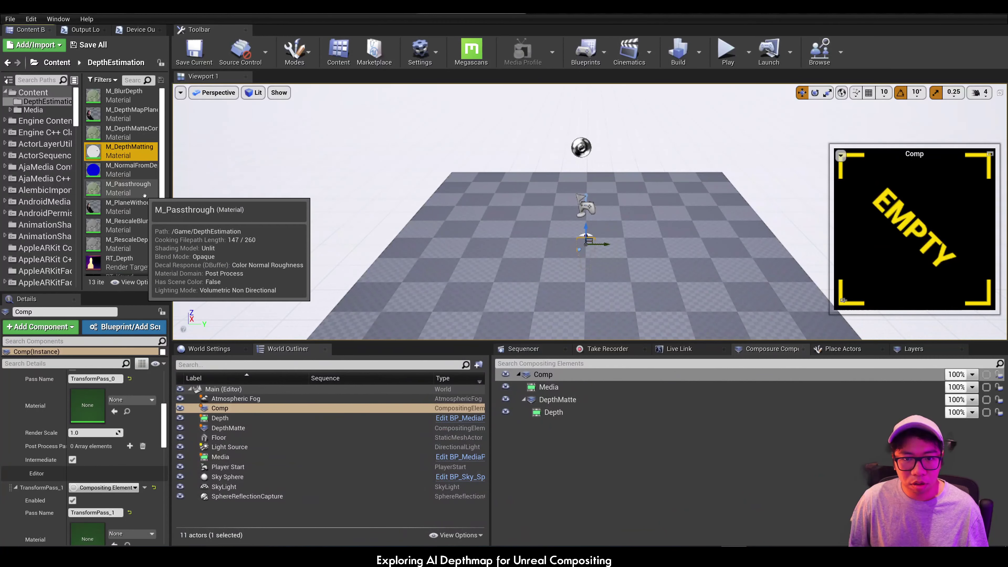
- Set TransformPass_0's material to M_Passthrough, keyed from Media
{"action": "left_click_drag", "start_coordinate": [138, 189], "coordinate": [87, 406]}
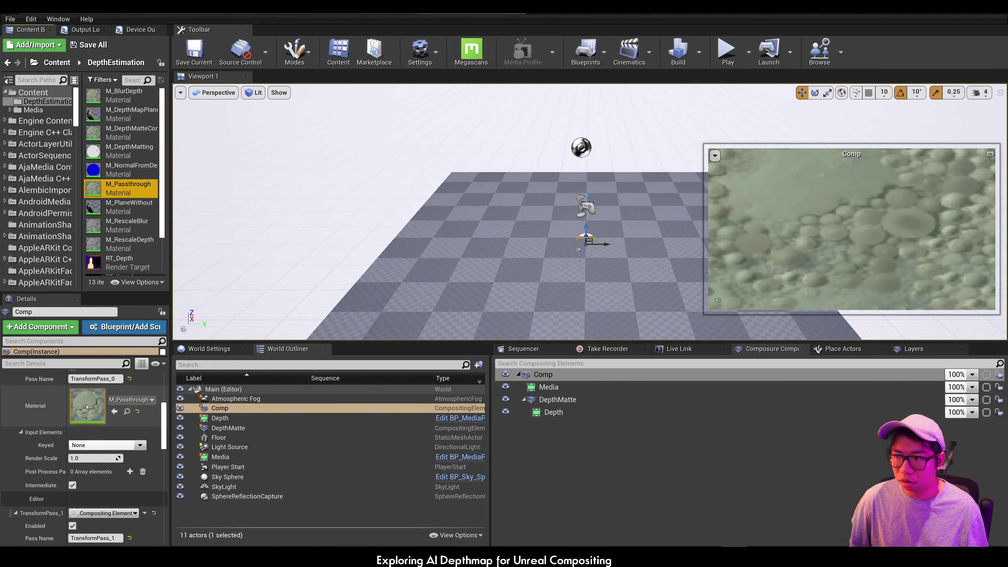
{"action": "left_click", "coordinate": [140, 445]}
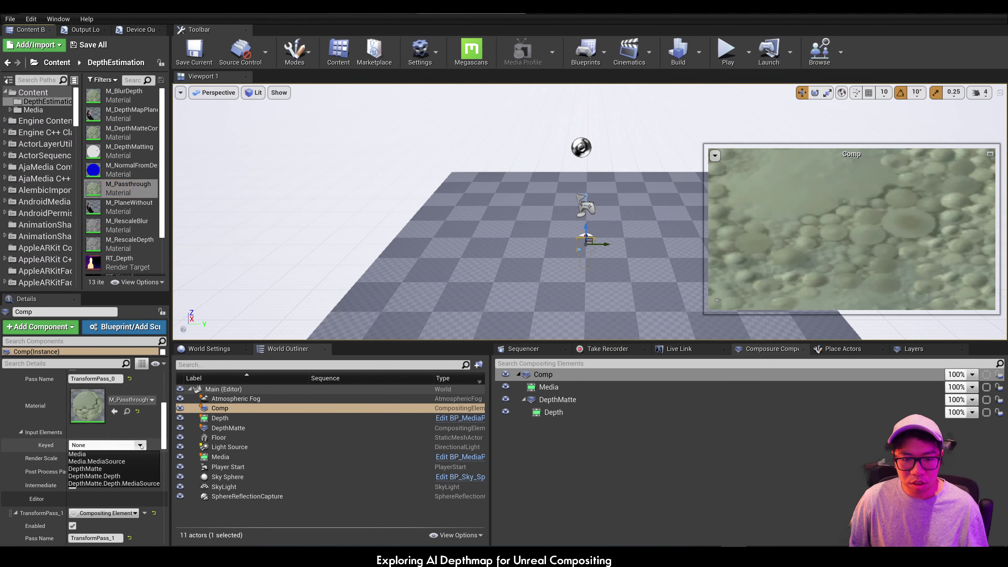
{"action": "left_click", "coordinate": [131, 455]}
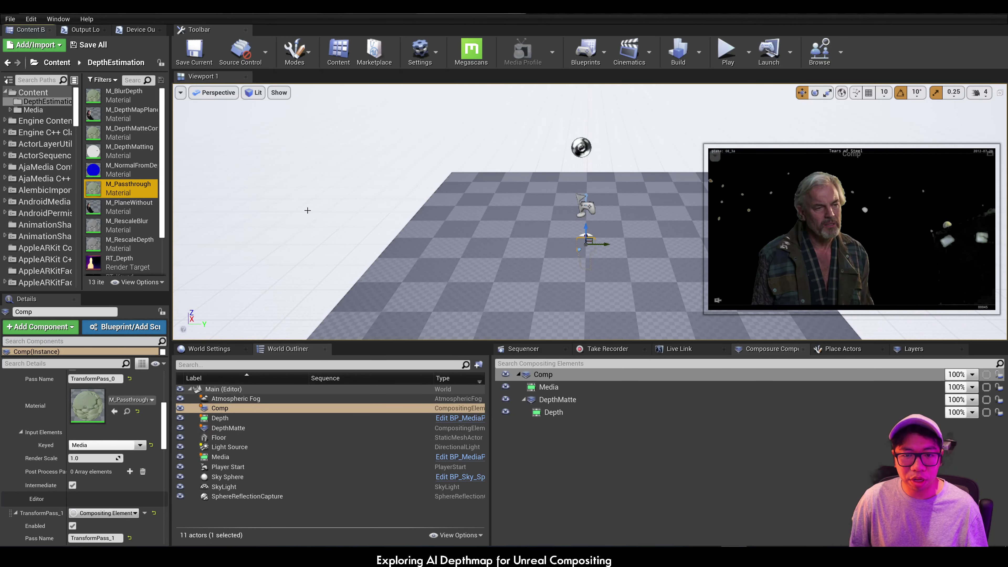
- Set TransformPass_1's material to M_DepthMatteComp, keyed from PrePass
{"action": "scroll", "coordinate": [99, 457], "scroll_direction": "down", "scroll_amount": 3}
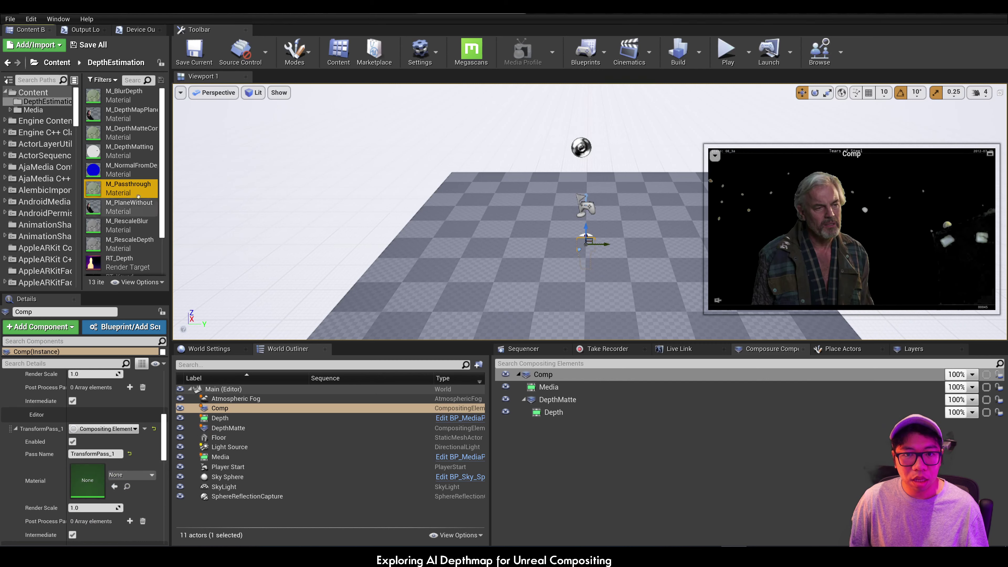
{"action": "left_click_drag", "start_coordinate": [131, 132], "coordinate": [124, 494]}
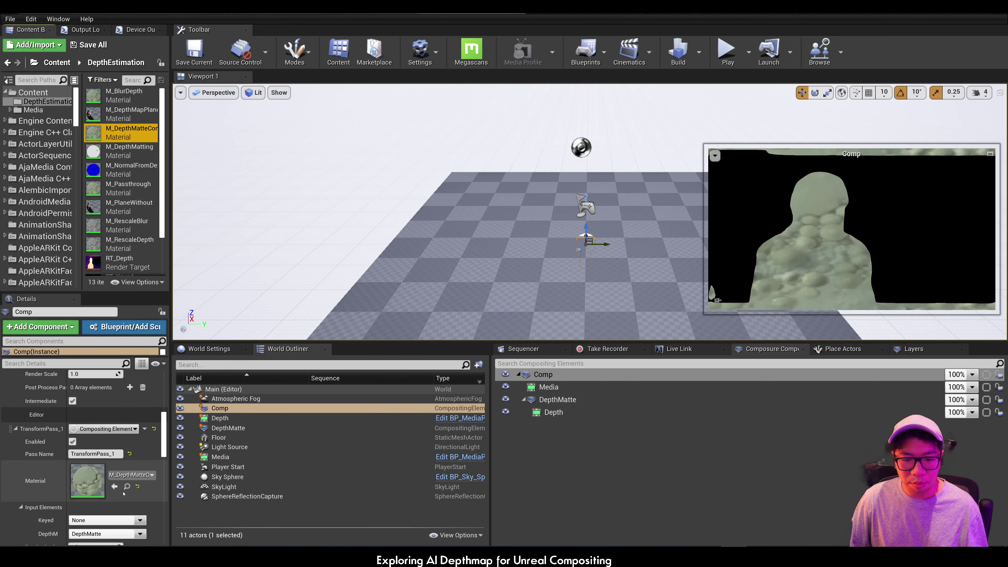
{"action": "scroll", "coordinate": [124, 493], "scroll_direction": "down", "scroll_amount": 2}
{"action": "left_click", "coordinate": [127, 470]}
{"action": "left_click", "coordinate": [128, 479]}
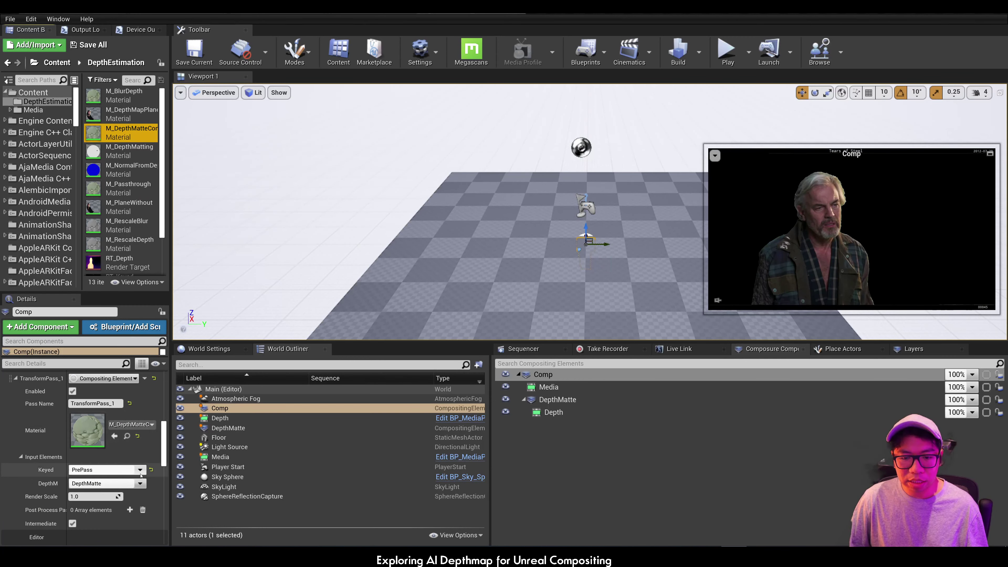
- Toggle TransformPass_1 off and on to compare, leaving the depth-matte pass enabled
{"action": "scroll", "coordinate": [59, 465], "scroll_direction": "up", "scroll_amount": 5}
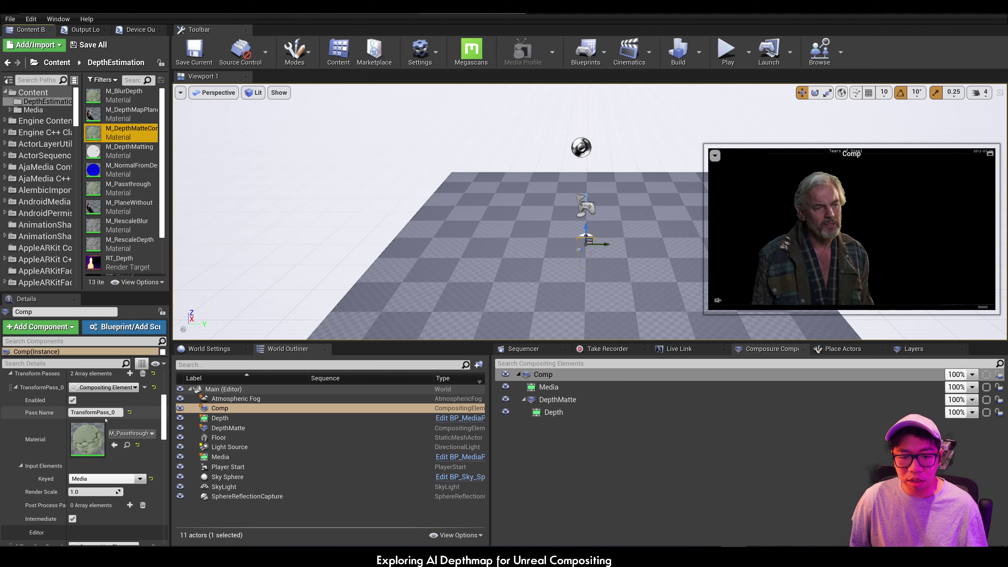
{"action": "scroll", "coordinate": [92, 413], "scroll_direction": "down", "scroll_amount": 3}
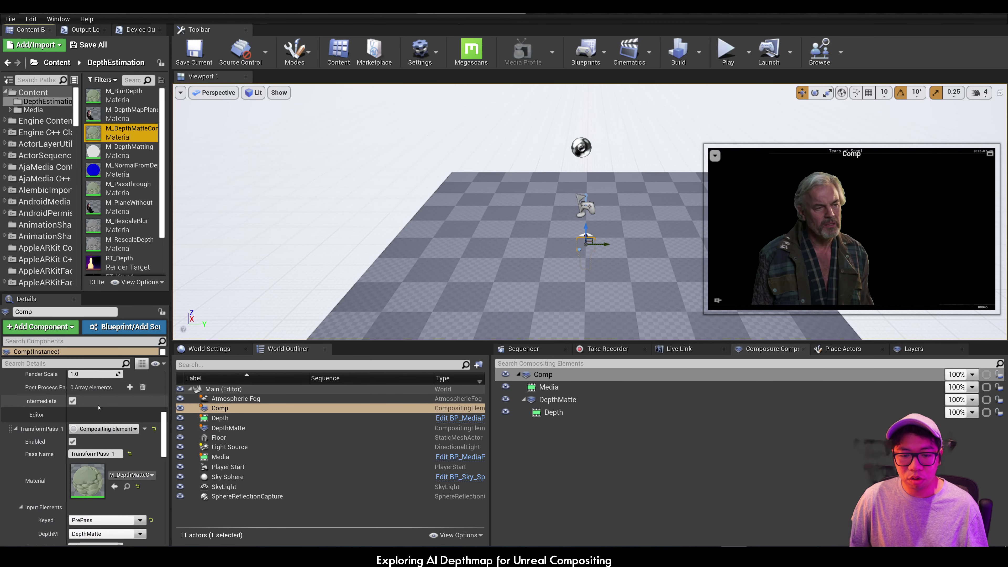
{"action": "scroll", "coordinate": [91, 401], "scroll_direction": "down", "scroll_amount": 2}
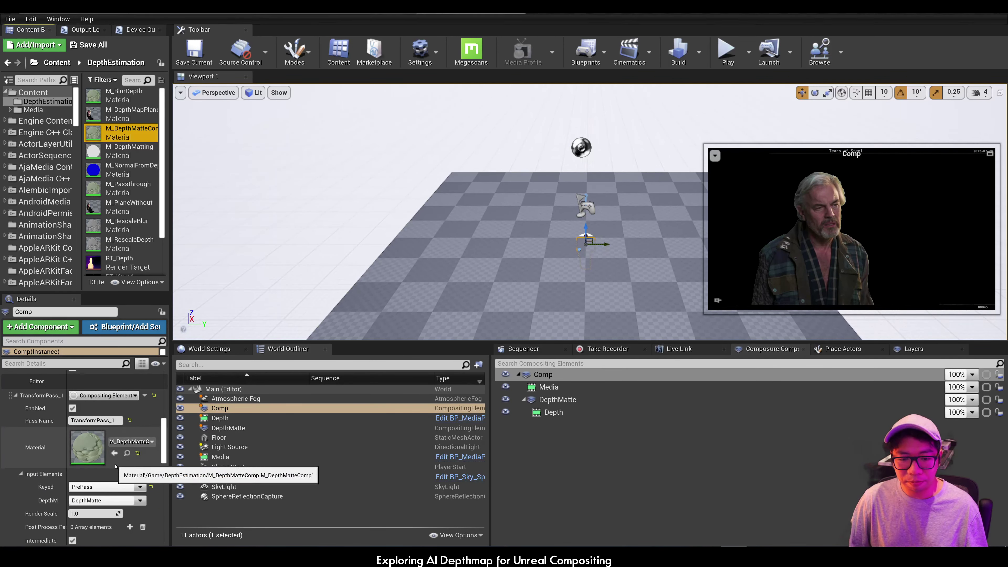
{"action": "left_click", "coordinate": [21, 474]}
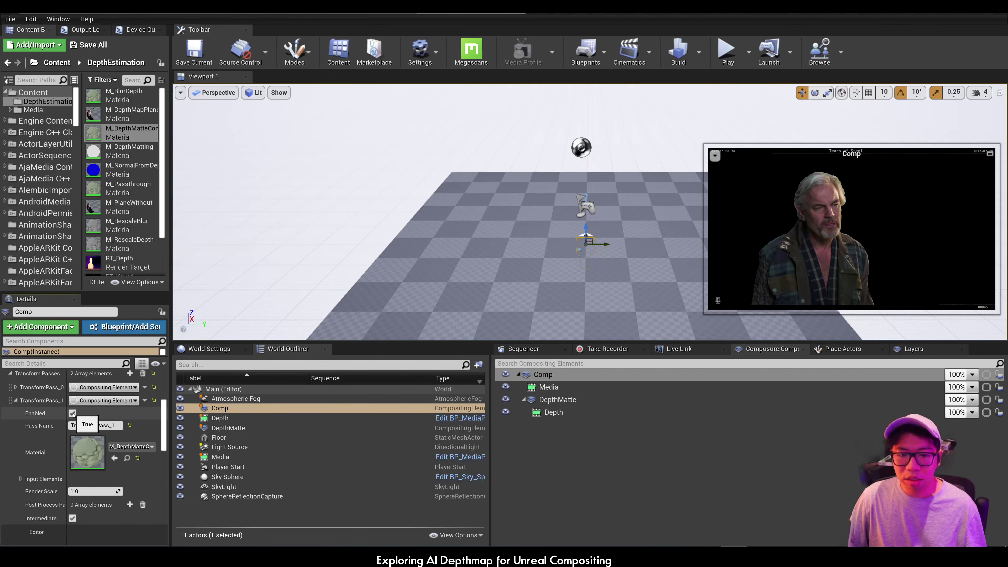
{"action": "left_click", "coordinate": [73, 413]}
{"action": "left_click", "coordinate": [72, 413]}
{"action": "left_click", "coordinate": [72, 413]}
{"action": "left_click", "coordinate": [73, 413]}
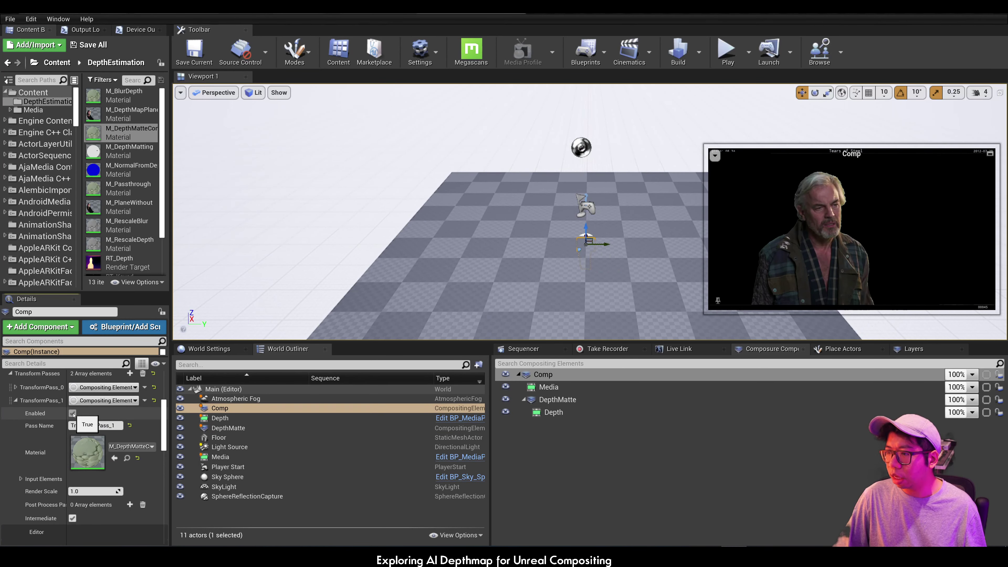
{"action": "left_click", "coordinate": [73, 414]}
{"action": "left_click", "coordinate": [73, 414]}
{"action": "left_click", "coordinate": [73, 414]}
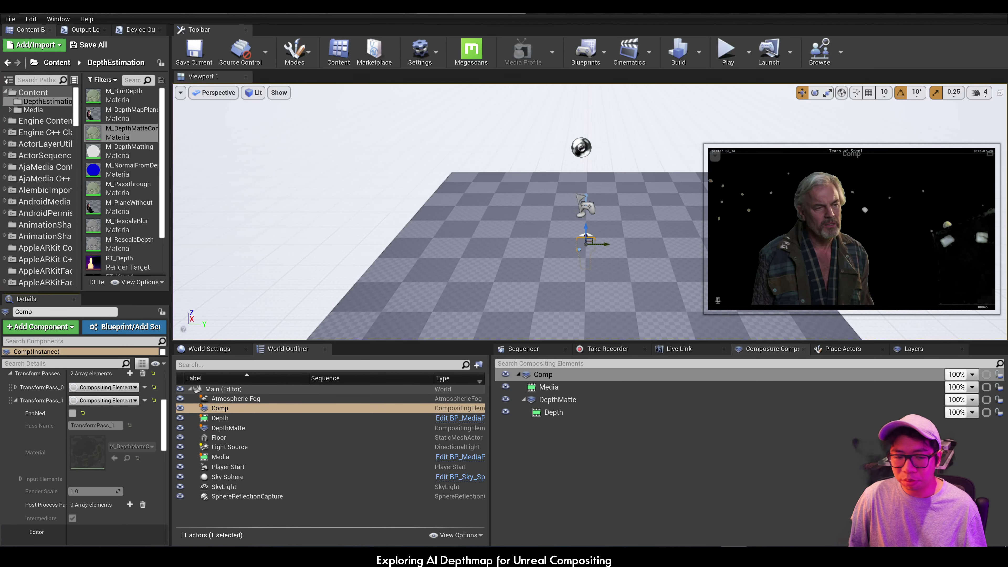
{"action": "left_click", "coordinate": [72, 413]}
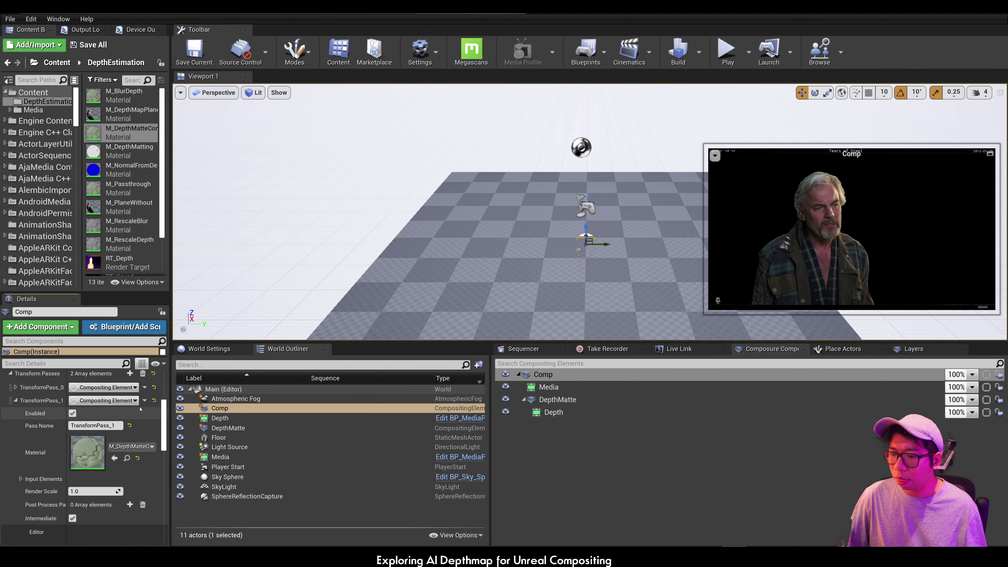
- Preview the Media and Depth plates, reselect Comp, then go to the slide deck
{"action": "left_click", "coordinate": [553, 387]}
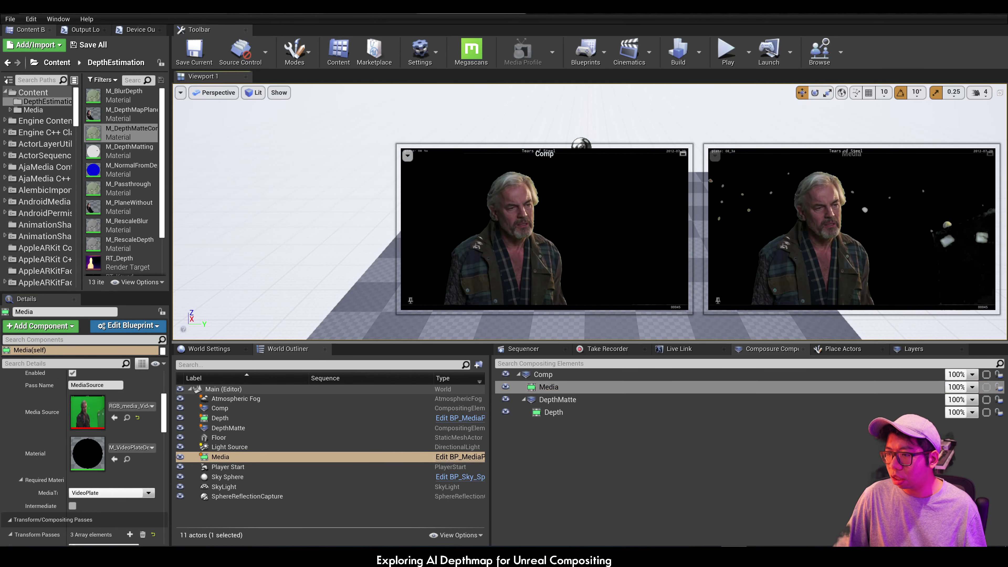
{"action": "left_click", "coordinate": [554, 411]}
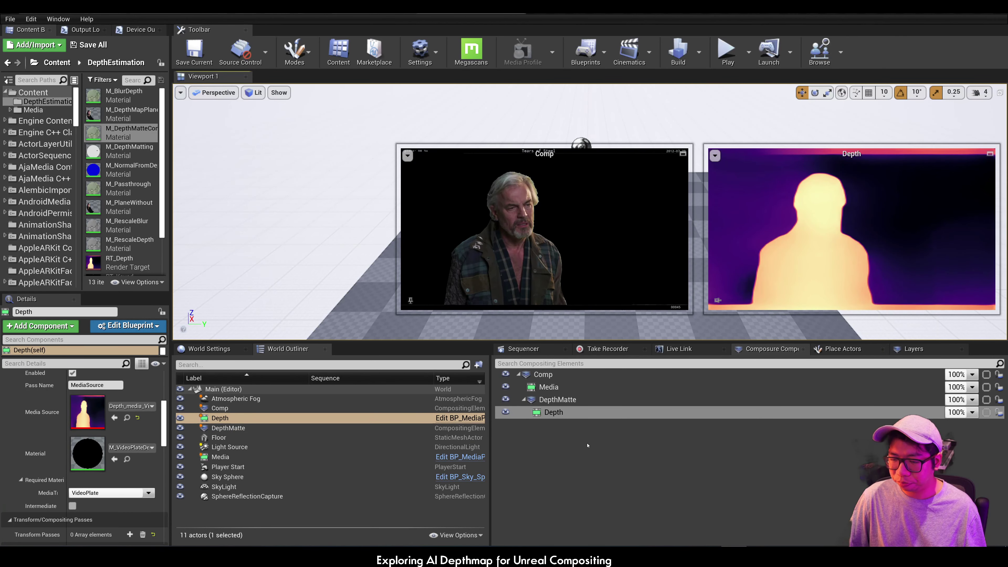
{"action": "left_click", "coordinate": [556, 374]}
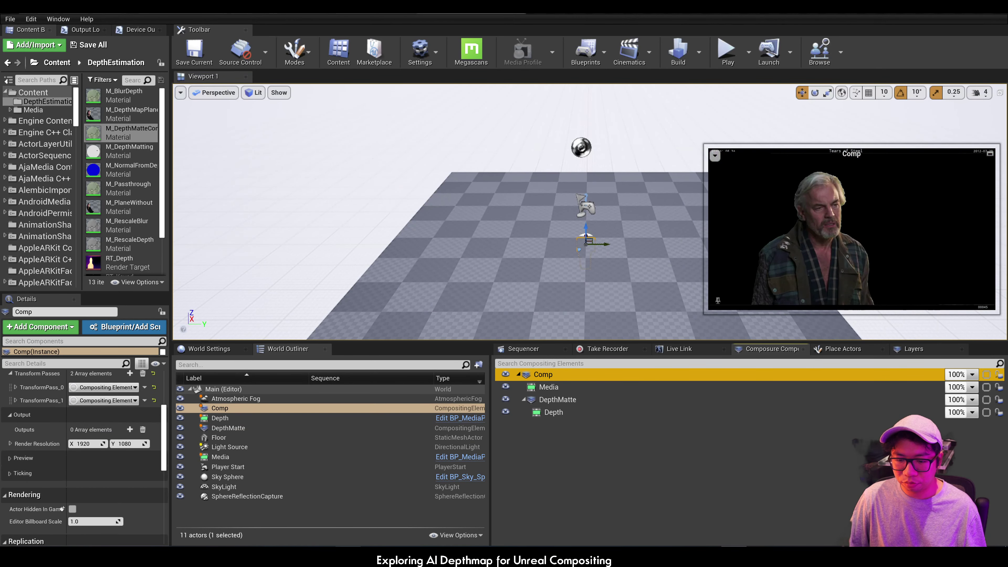
{"action": "left_click", "coordinate": [331, 504]}
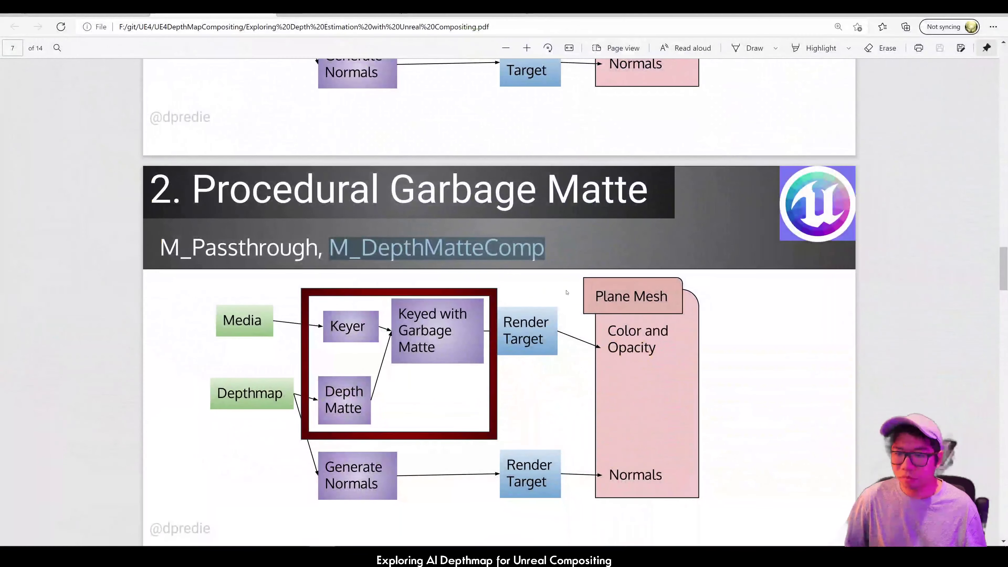
- Scroll the slide deck to page 8, '3. Normals & Relight'
{"action": "scroll", "coordinate": [566, 292], "scroll_direction": "down", "scroll_amount": 15}
{"action": "scroll", "coordinate": [567, 292], "scroll_direction": "up", "scroll_amount": 5}
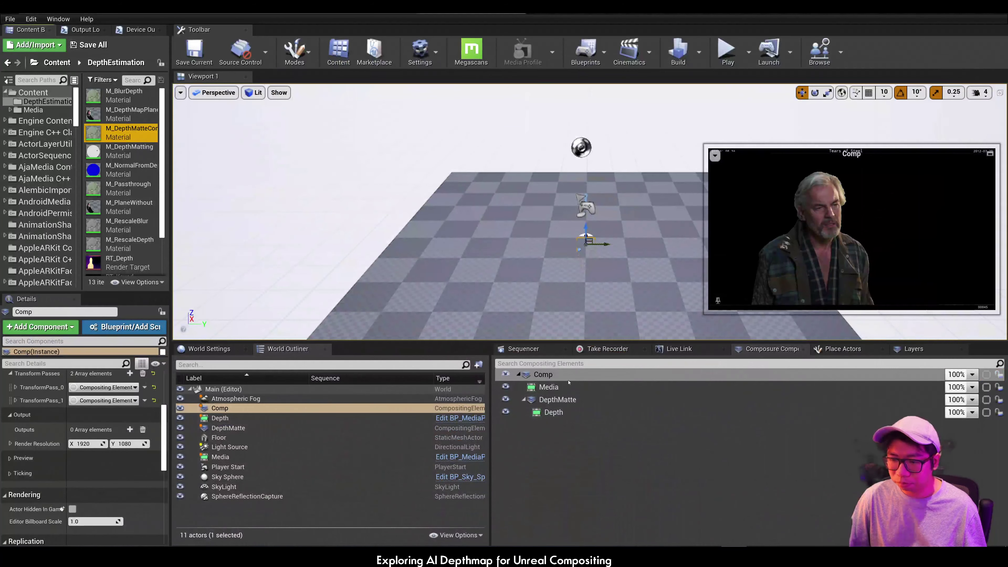
- Add a new plain CompositingElement layer under Comp
{"action": "right_click", "coordinate": [551, 377]}
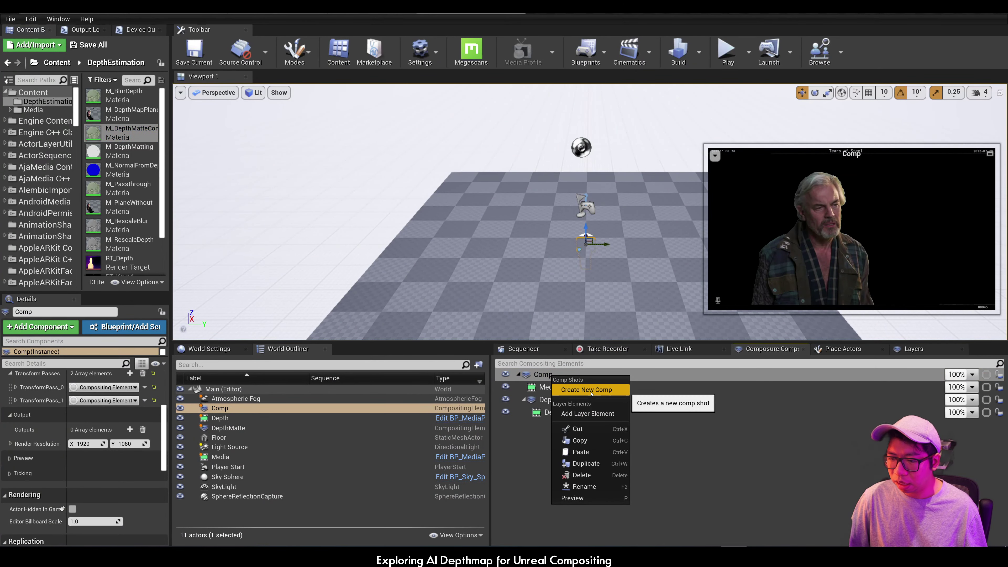
{"action": "left_click", "coordinate": [589, 414]}
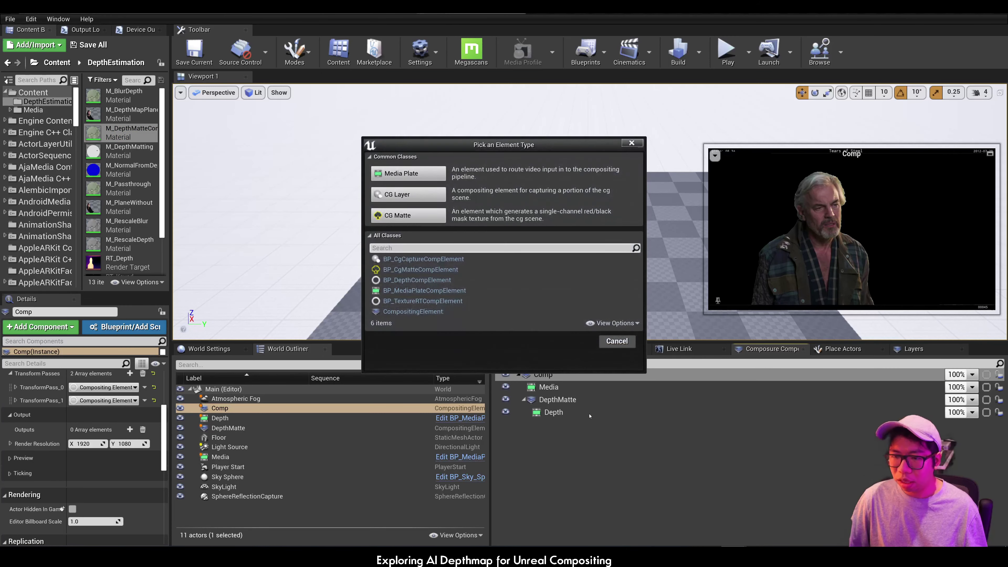
{"action": "left_click", "coordinate": [421, 312]}
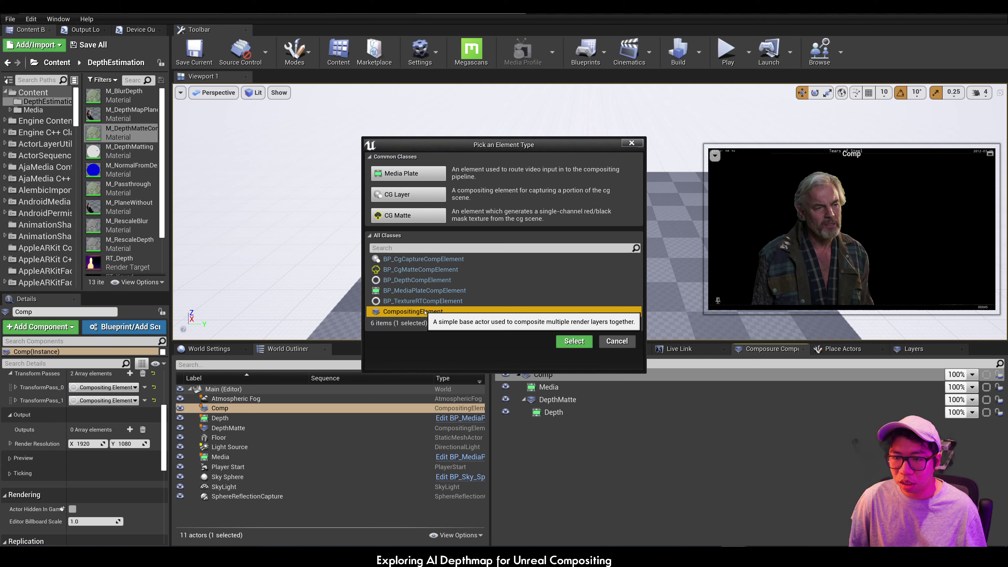
{"action": "left_click", "coordinate": [573, 341]}
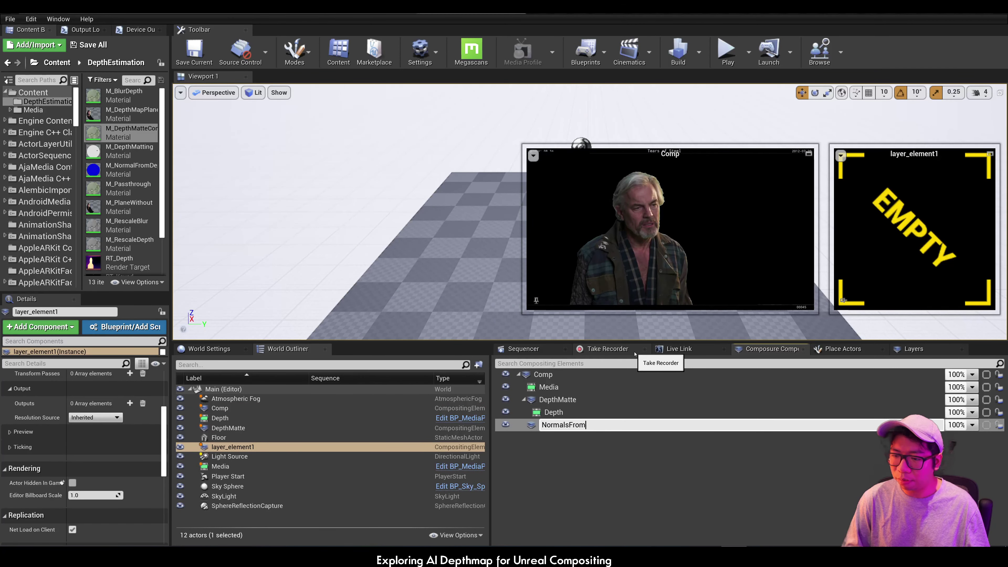
- Name it NormalsFromDepth and nest DepthMatte beneath it
{"action": "type", "text": "NormalsFromDepth"}
{"action": "key", "text": "Return"}
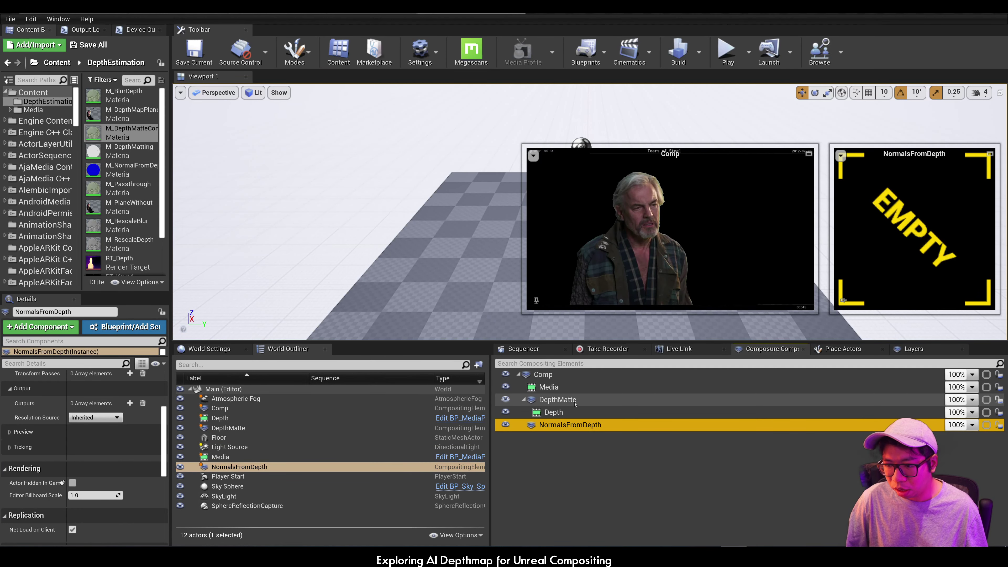
{"action": "left_click_drag", "start_coordinate": [567, 401], "coordinate": [573, 425]}
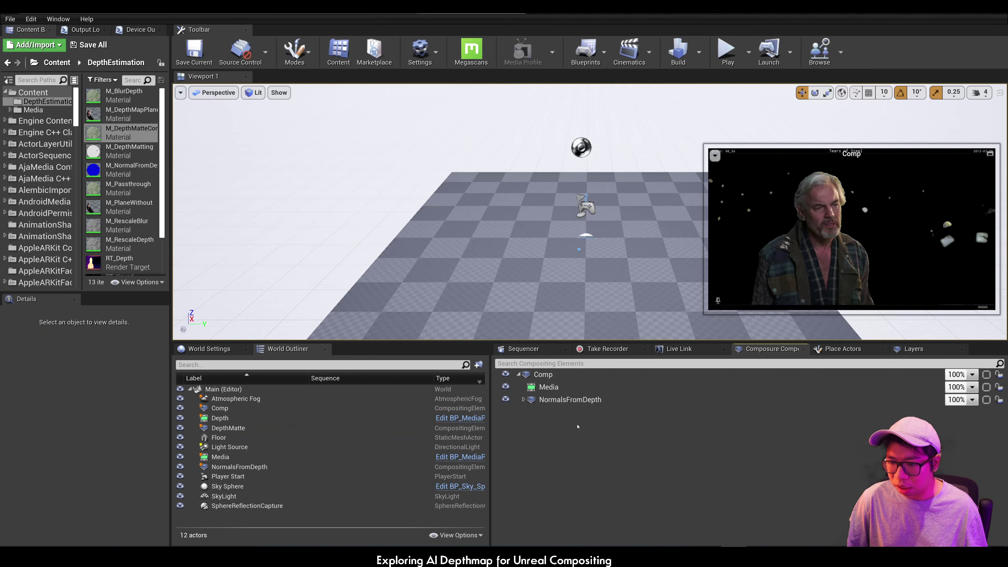
- Set Comp's TransformPass_1 DepthM input to NormalsFromDepth.DepthMatte
{"action": "left_click", "coordinate": [545, 375]}
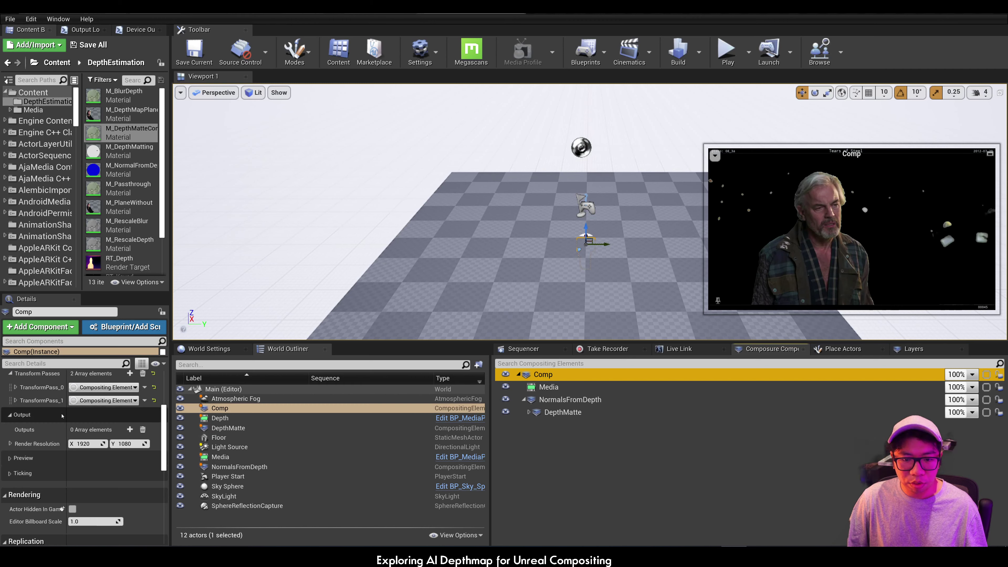
{"action": "scroll", "coordinate": [34, 421], "scroll_direction": "up", "scroll_amount": 2}
{"action": "left_click", "coordinate": [15, 421]}
{"action": "scroll", "coordinate": [22, 399], "scroll_direction": "down", "scroll_amount": 3}
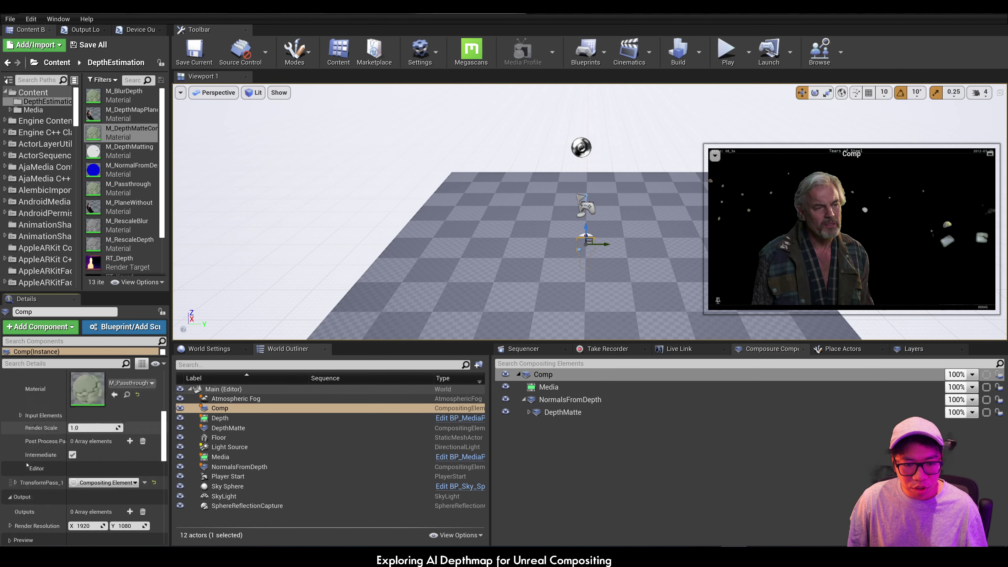
{"action": "left_click", "coordinate": [21, 399]}
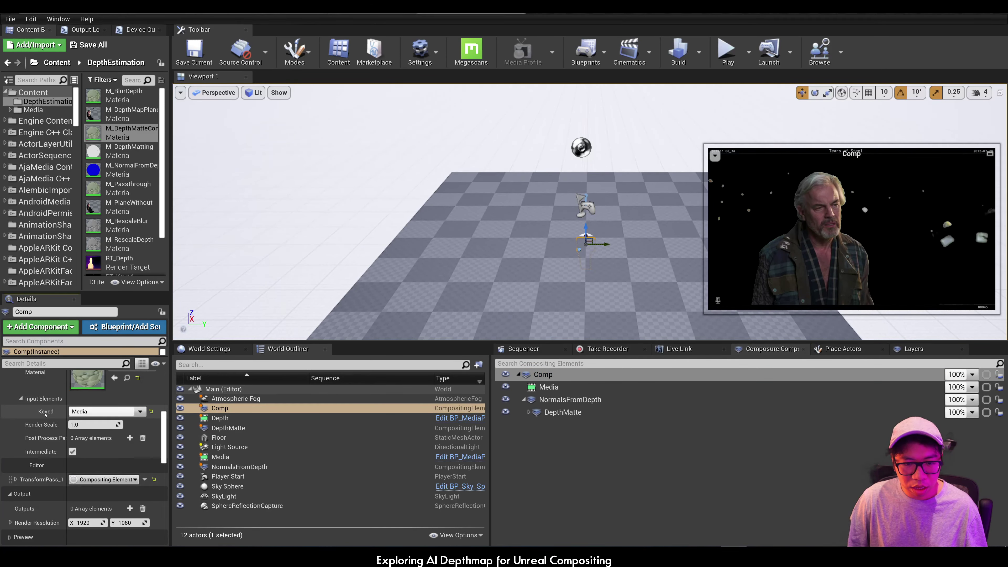
{"action": "scroll", "coordinate": [46, 414], "scroll_direction": "up", "scroll_amount": 3}
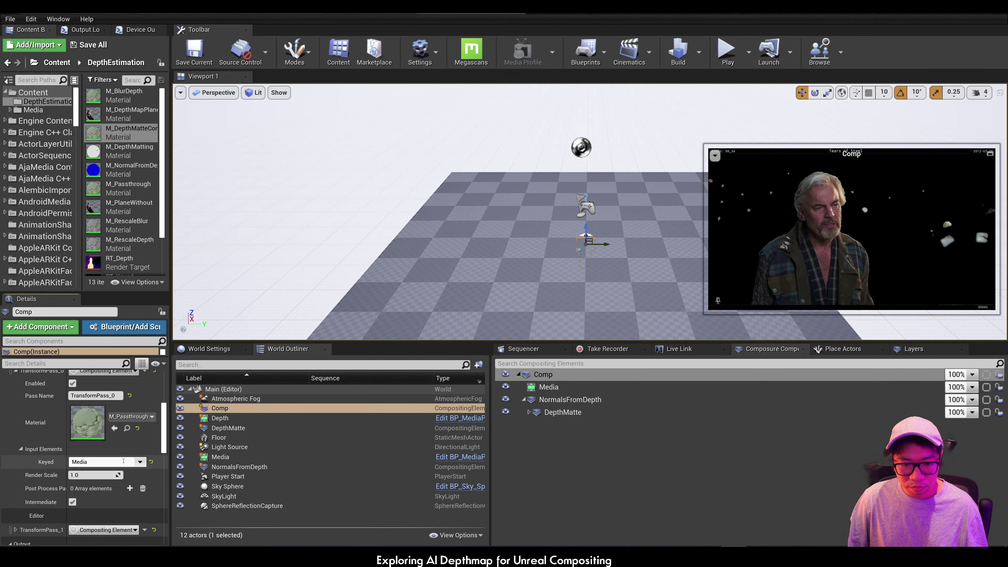
{"action": "scroll", "coordinate": [123, 461], "scroll_direction": "down", "scroll_amount": 9}
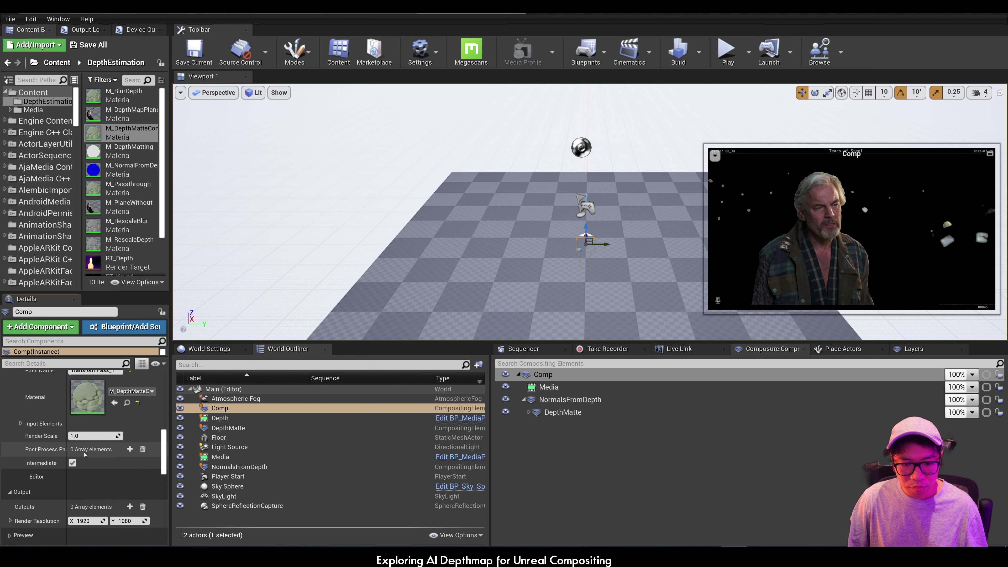
{"action": "left_click", "coordinate": [44, 423]}
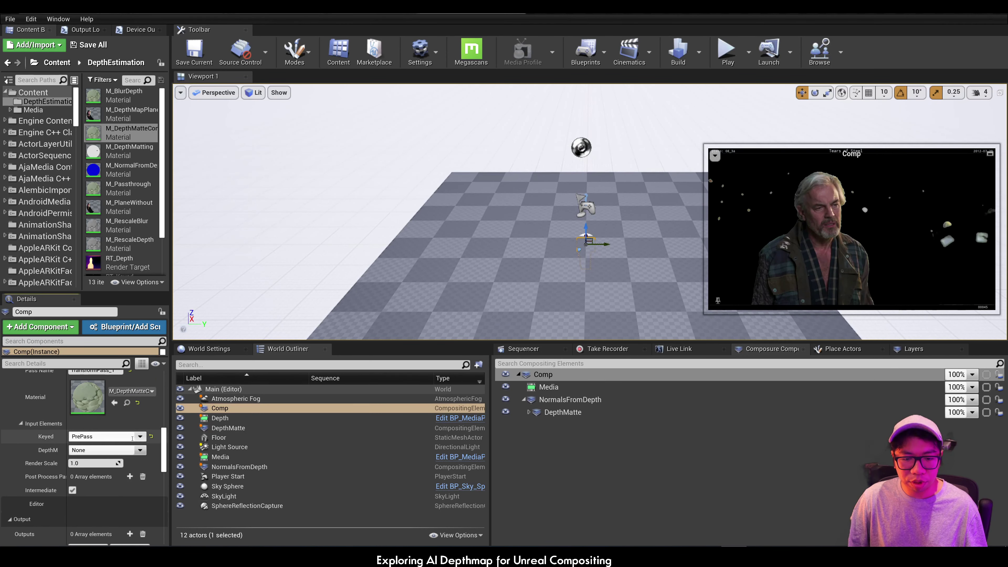
{"action": "left_click", "coordinate": [104, 449]}
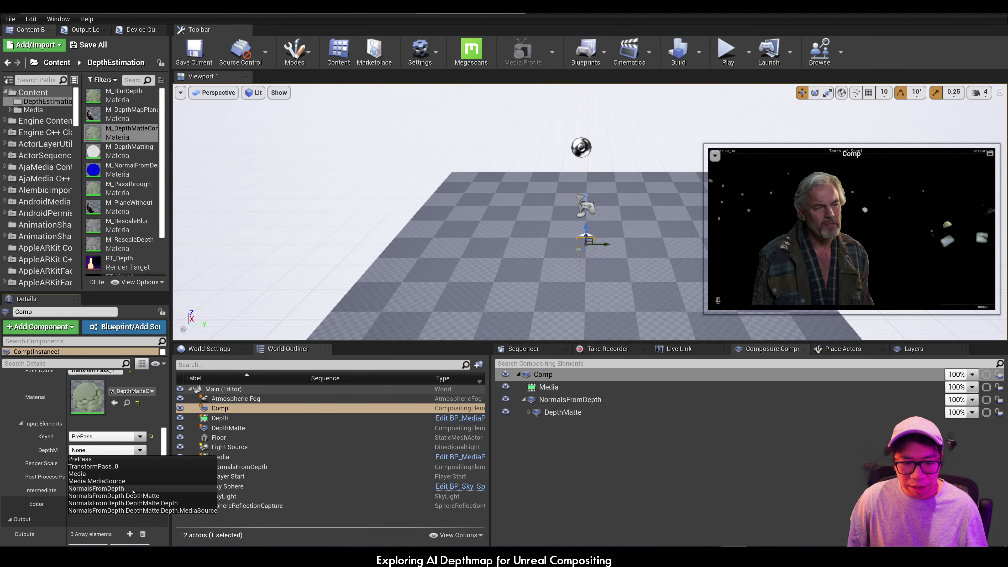
{"action": "left_click", "coordinate": [132, 496]}
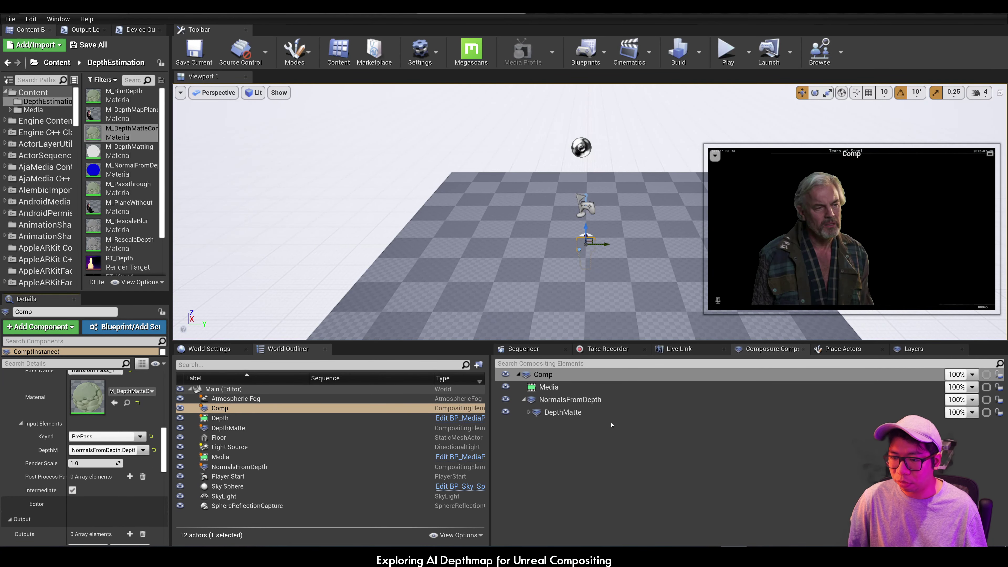
- Preview DepthMatte, close the Comp preview, and select NormalsFromDepth
{"action": "left_click", "coordinate": [561, 413]}
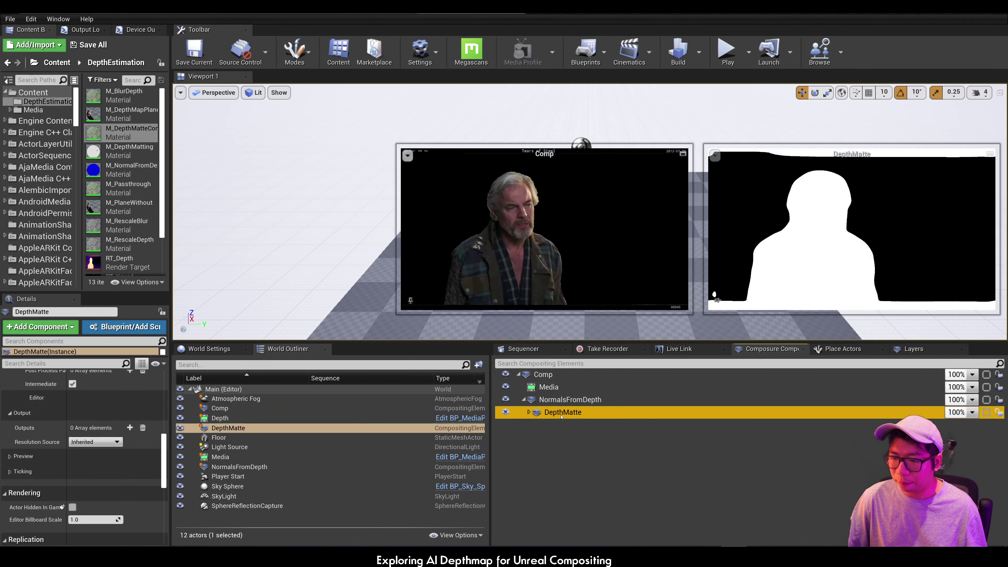
{"action": "left_click", "coordinate": [409, 300]}
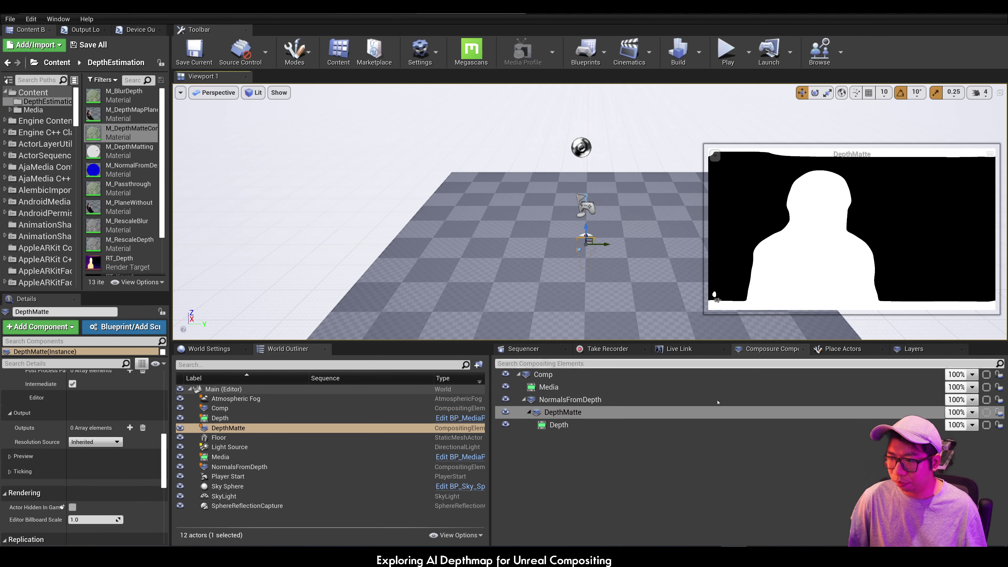
{"action": "left_click", "coordinate": [717, 400]}
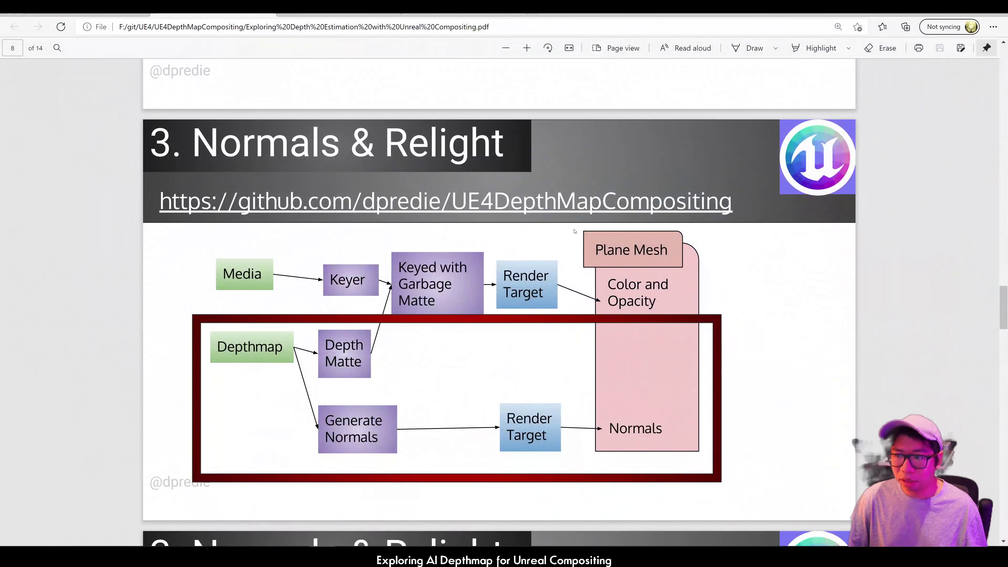
- Show page 9's slide listing M_RescaleDepth, M_BlurDepth and M_NormalFromDepth
{"action": "scroll", "coordinate": [575, 231], "scroll_direction": "down", "scroll_amount": 10}
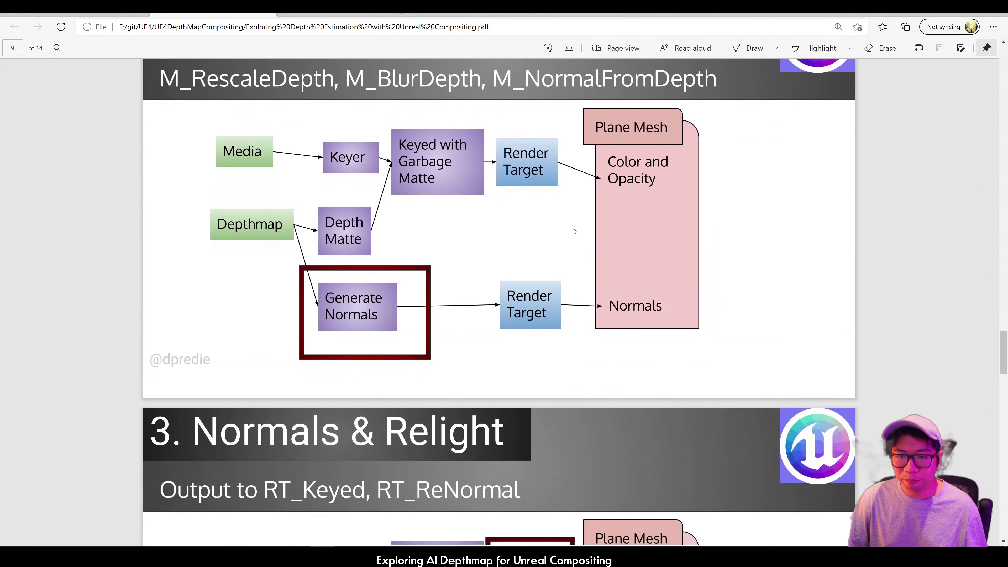
{"action": "scroll", "coordinate": [574, 231], "scroll_direction": "up", "scroll_amount": 3}
{"action": "scroll", "coordinate": [574, 231], "scroll_direction": "up", "scroll_amount": 1}
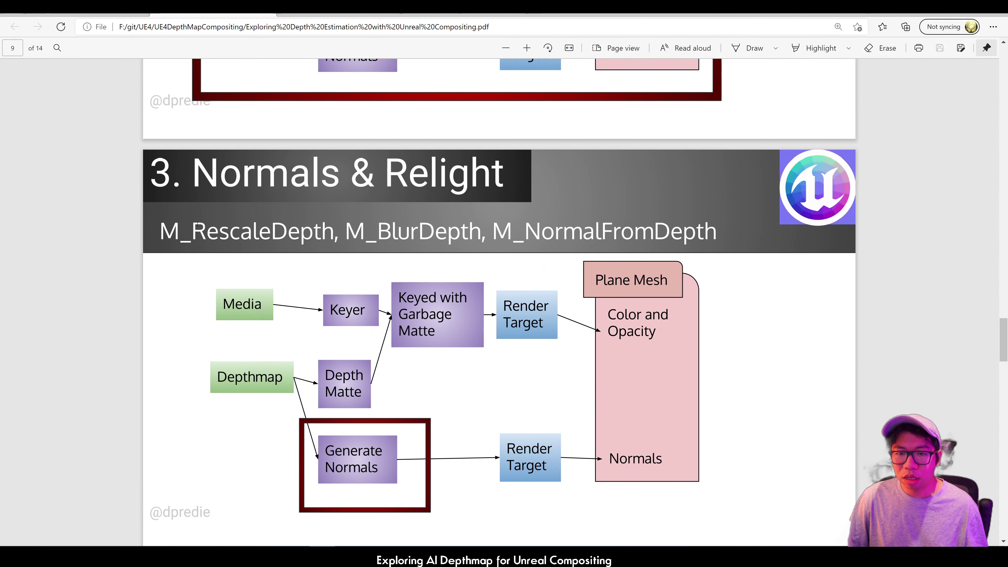
{"action": "left_click_drag", "start_coordinate": [159, 233], "coordinate": [715, 238]}
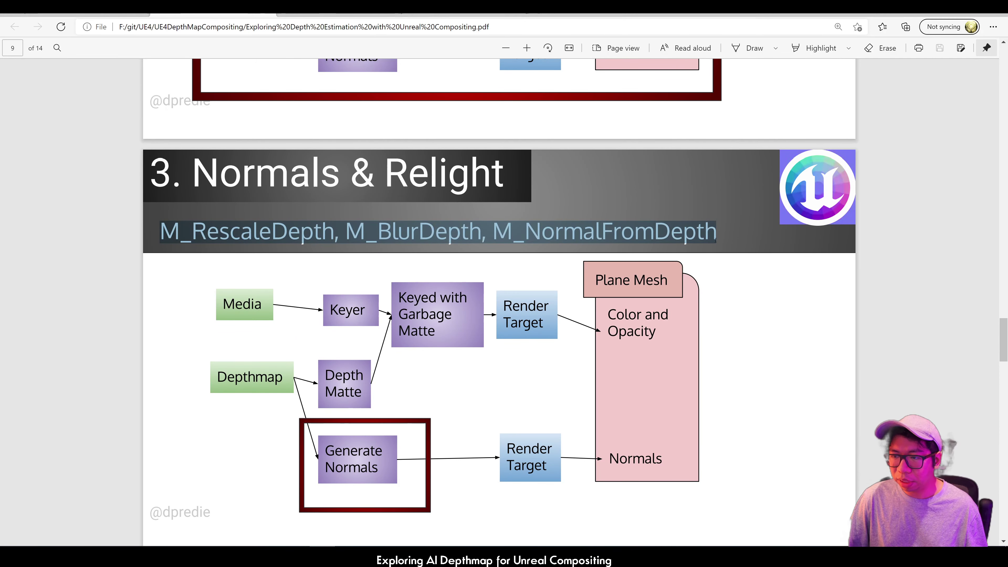
{"action": "left_click", "coordinate": [618, 238]}
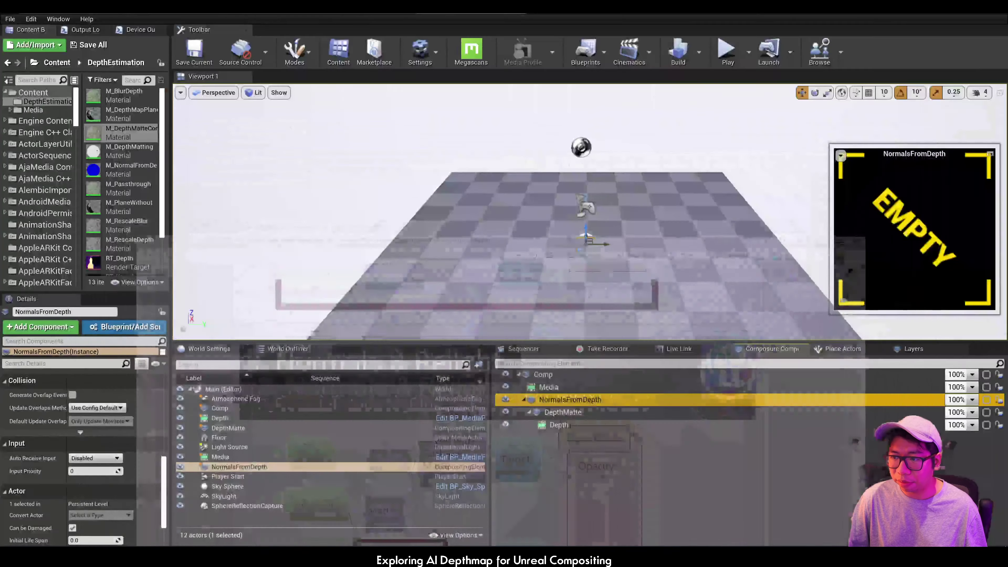
- Add three transform passes to NormalsFromDepth and expand TransformPass_0
{"action": "scroll", "coordinate": [79, 444], "scroll_direction": "up", "scroll_amount": 10}
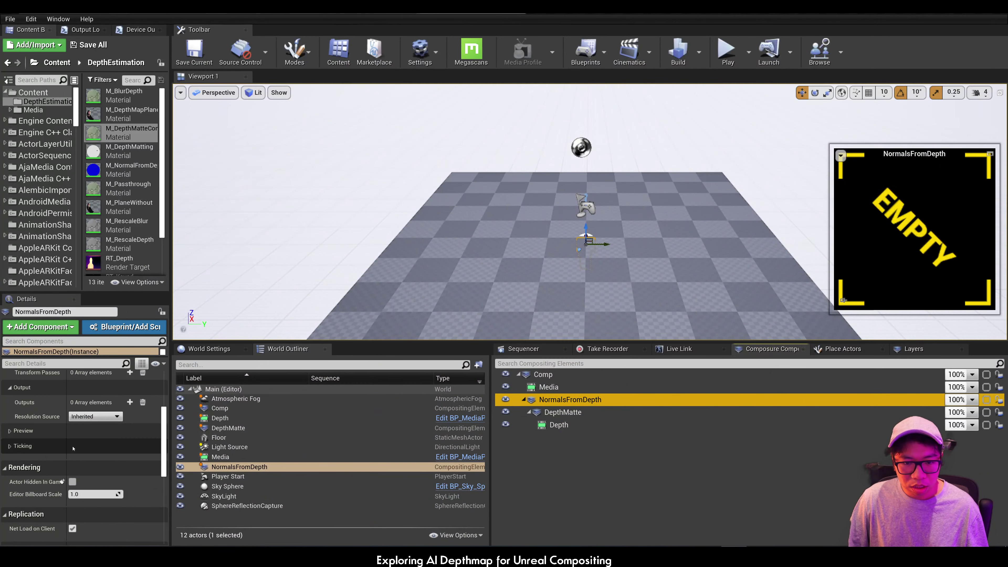
{"action": "left_click", "coordinate": [129, 456]}
{"action": "left_click", "coordinate": [130, 456]}
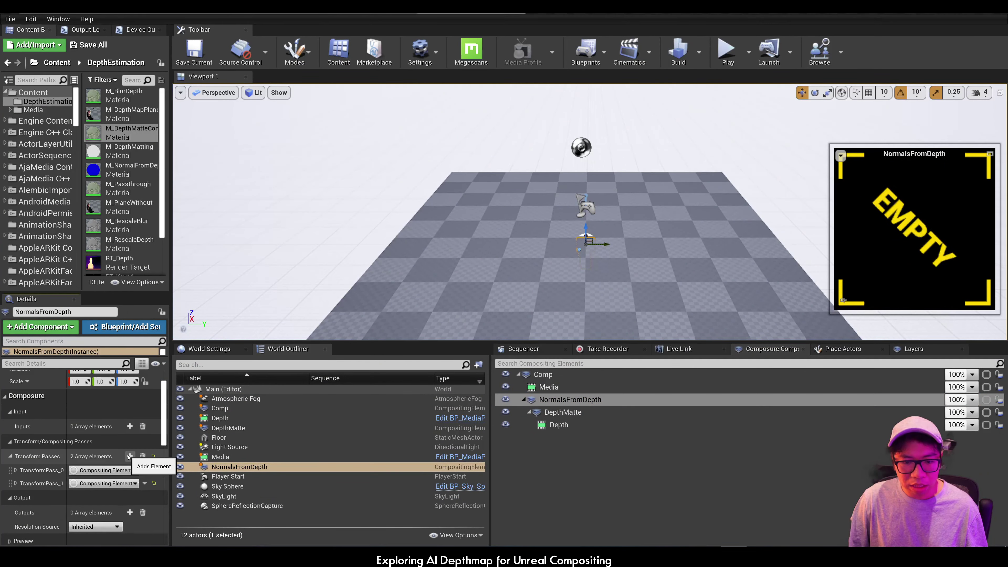
{"action": "left_click", "coordinate": [129, 456]}
{"action": "left_click", "coordinate": [15, 470]}
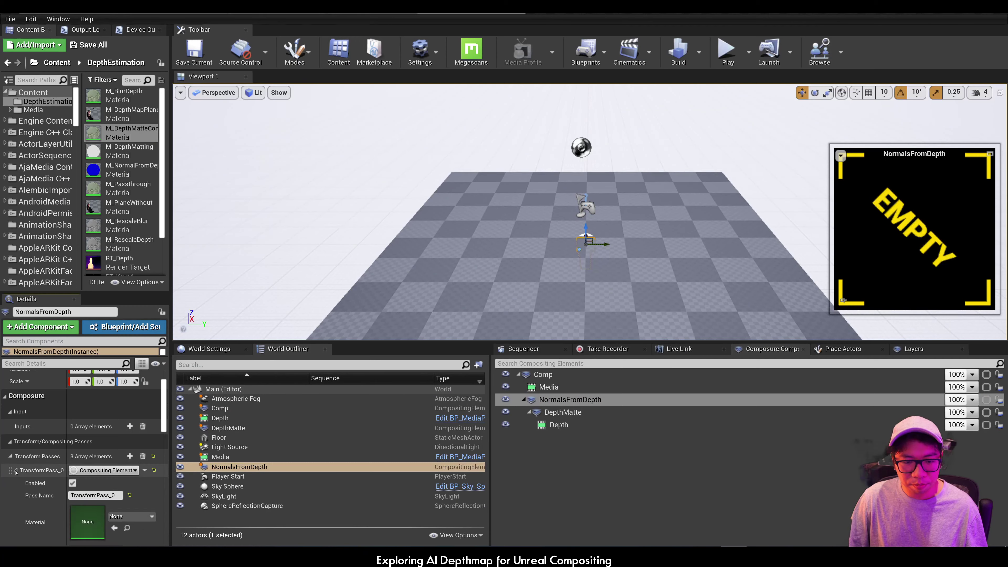
- Assign M_RescaleDepth to TransformPass_0 with DepthMatte.Depth as its input
{"action": "scroll", "coordinate": [18, 496], "scroll_direction": "down", "scroll_amount": 5}
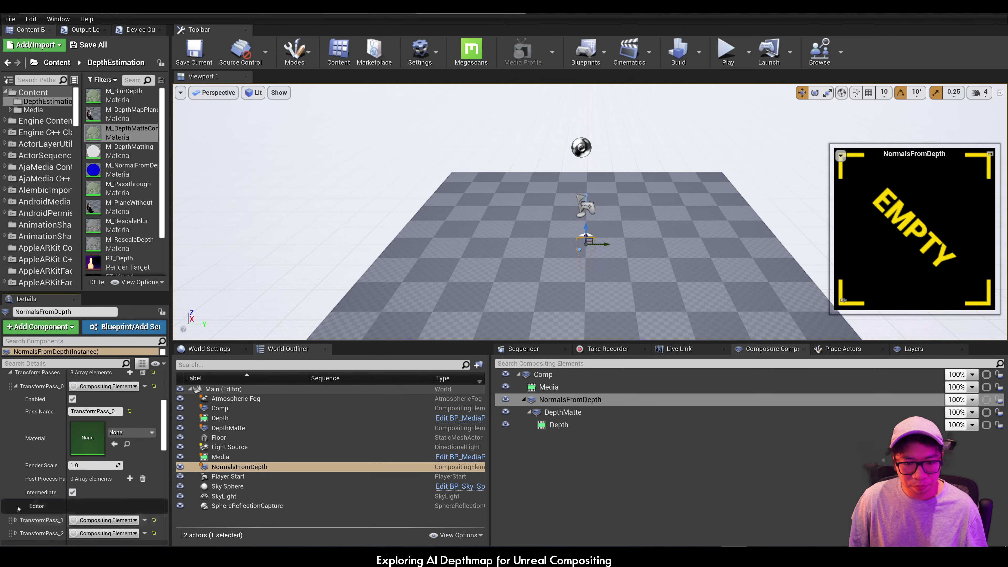
{"action": "scroll", "coordinate": [140, 189], "scroll_direction": "down", "scroll_amount": 2}
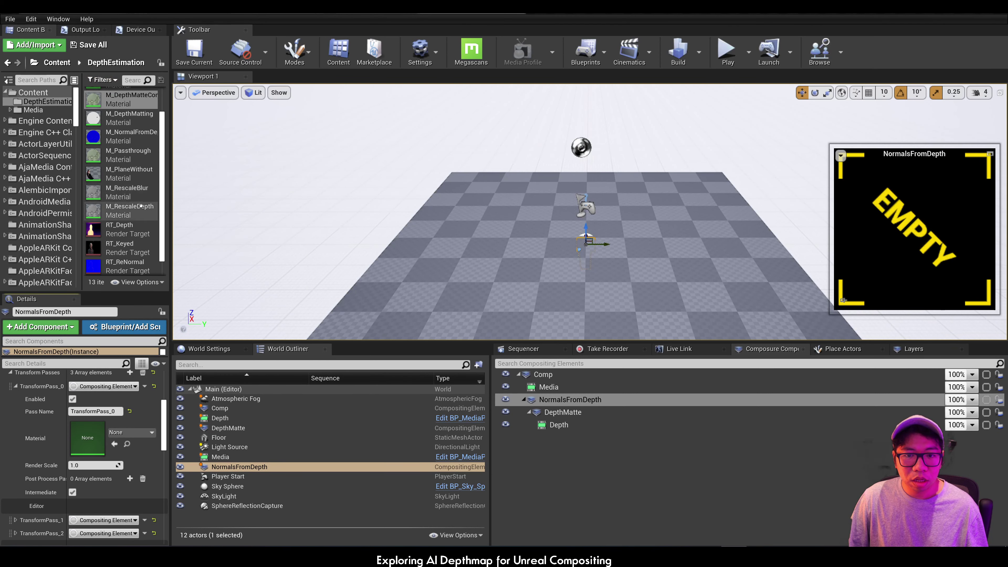
{"action": "left_click_drag", "start_coordinate": [119, 210], "coordinate": [95, 423]}
{"action": "scroll", "coordinate": [119, 437], "scroll_direction": "down", "scroll_amount": 2}
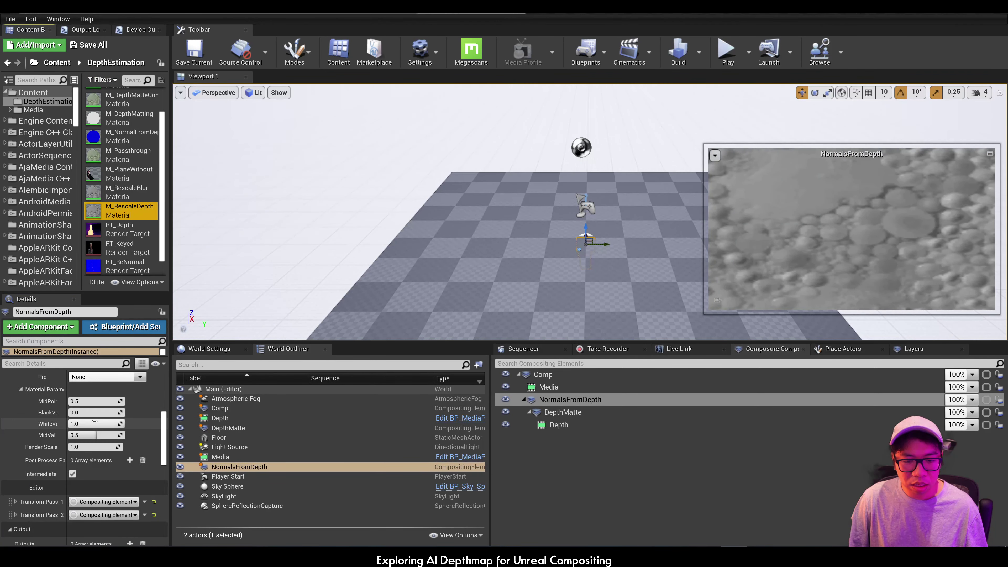
{"action": "left_click", "coordinate": [139, 444]}
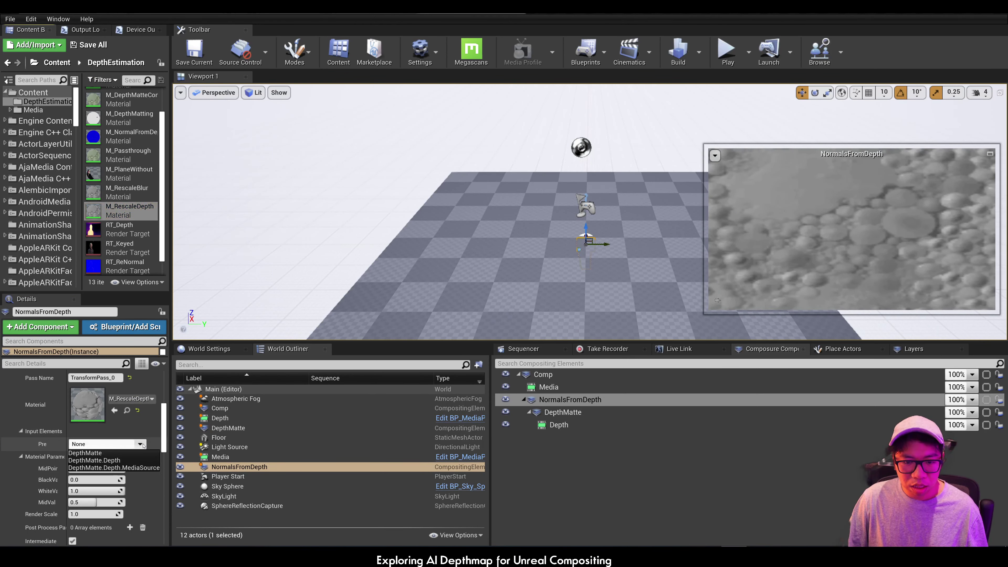
{"action": "left_click", "coordinate": [141, 460]}
{"action": "scroll", "coordinate": [77, 402], "scroll_direction": "down", "scroll_amount": 2}
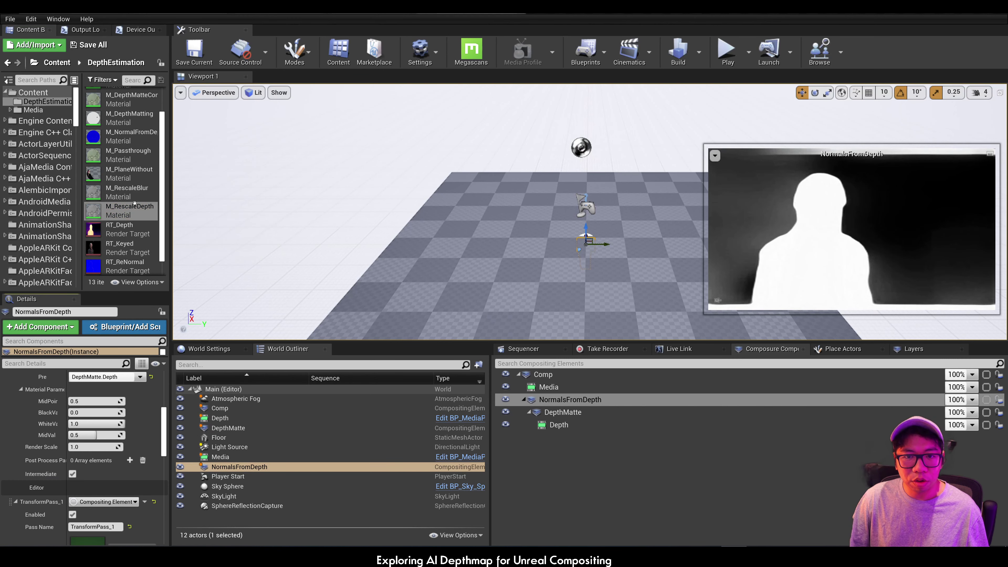
{"action": "scroll", "coordinate": [142, 227], "scroll_direction": "up", "scroll_amount": 2}
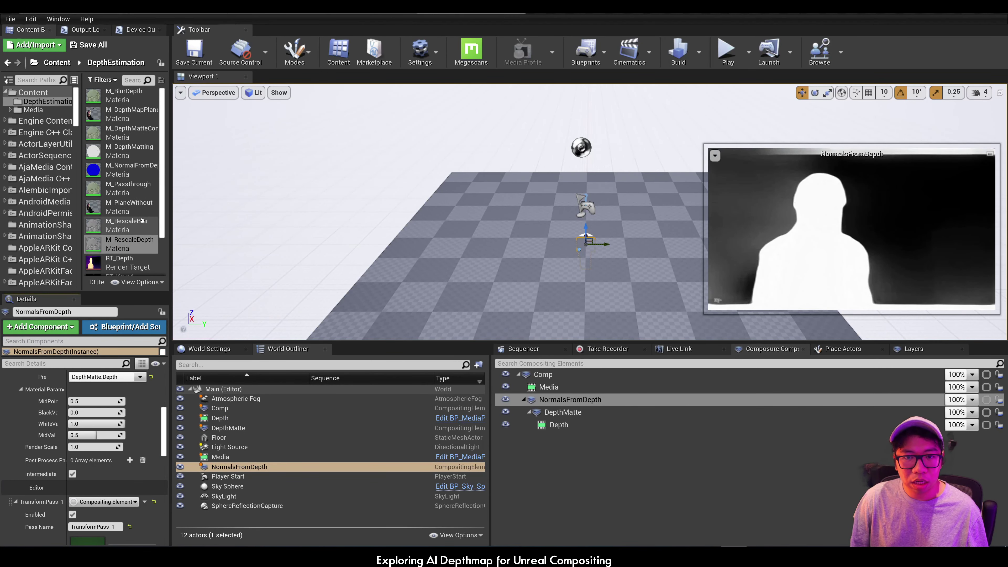
- Give the second pass M_BlurDepth, with the previous pass feeding its BG input
{"action": "left_click_drag", "start_coordinate": [123, 96], "coordinate": [87, 486]}
{"action": "scroll", "coordinate": [79, 444], "scroll_direction": "down", "scroll_amount": 2}
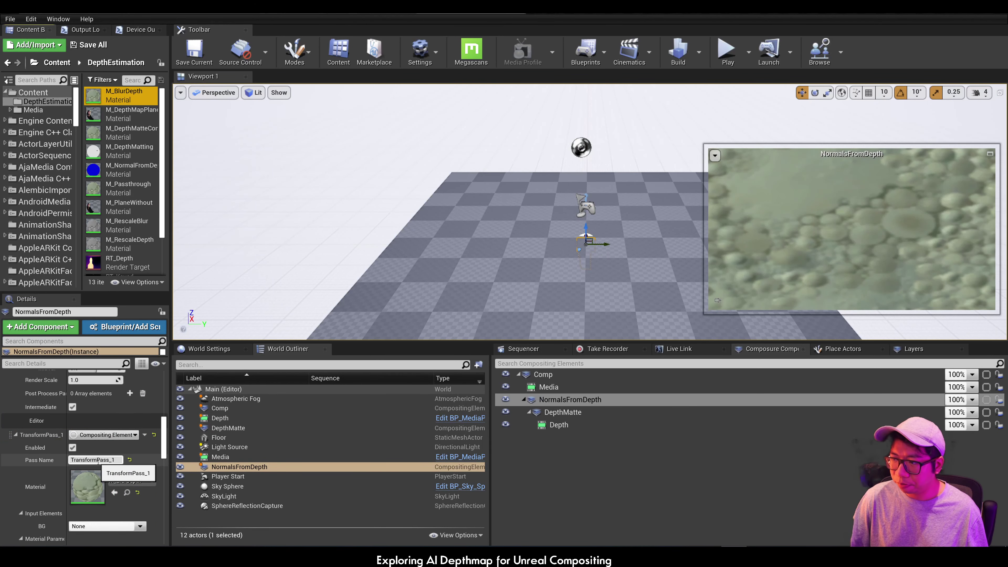
{"action": "scroll", "coordinate": [99, 461], "scroll_direction": "down", "scroll_amount": 2}
{"action": "left_click", "coordinate": [119, 475]}
{"action": "left_click", "coordinate": [125, 485]}
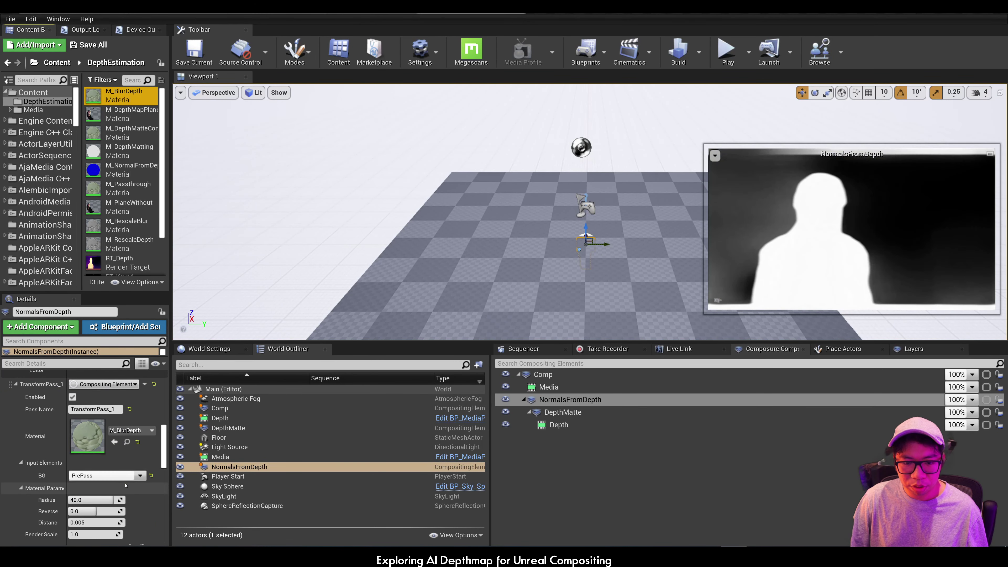
- Give TransformPass_2 M_NormalFromDepth with PrePass as its depth input
{"action": "scroll", "coordinate": [130, 447], "scroll_direction": "down", "scroll_amount": 5}
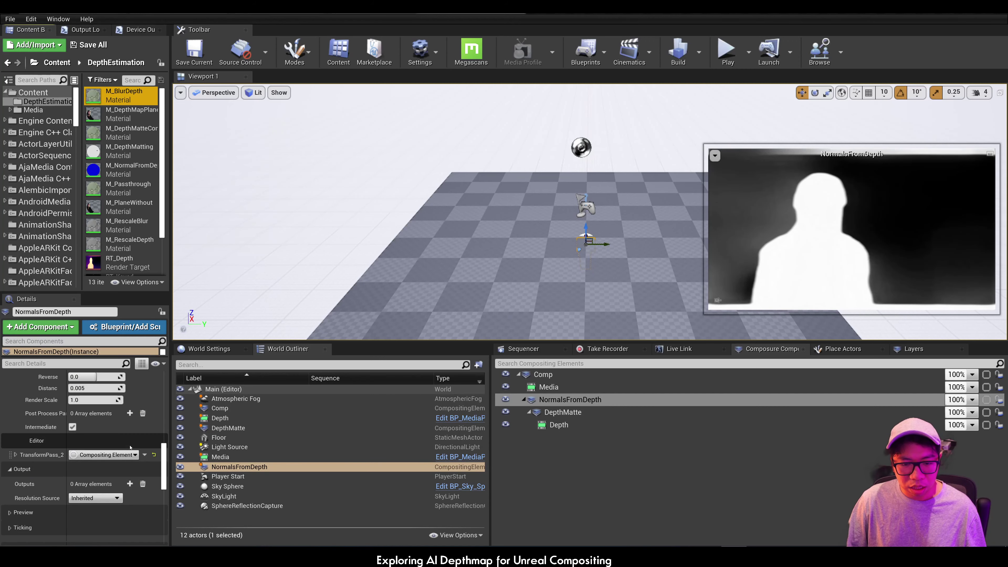
{"action": "left_click", "coordinate": [15, 454]}
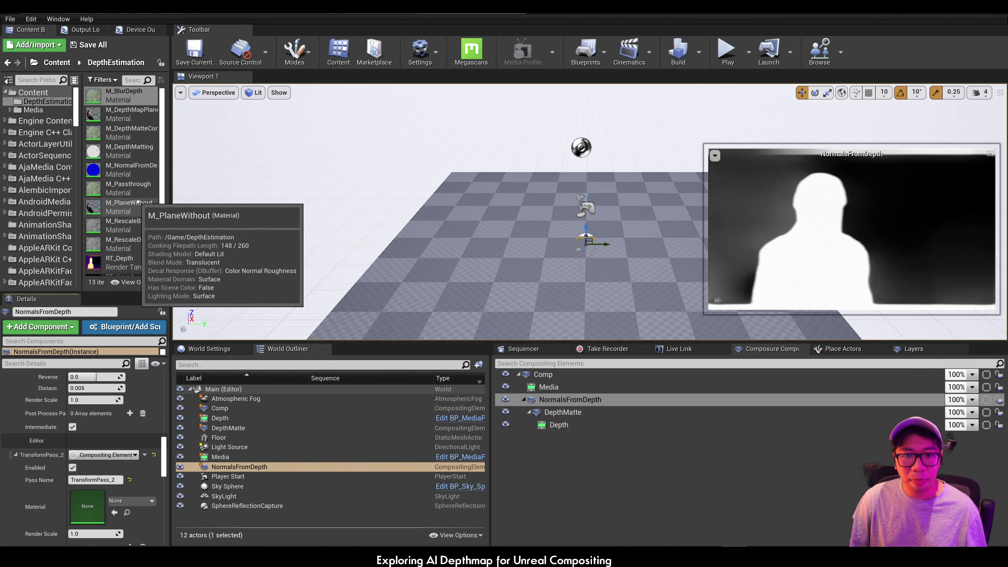
{"action": "left_click_drag", "start_coordinate": [128, 170], "coordinate": [106, 510]}
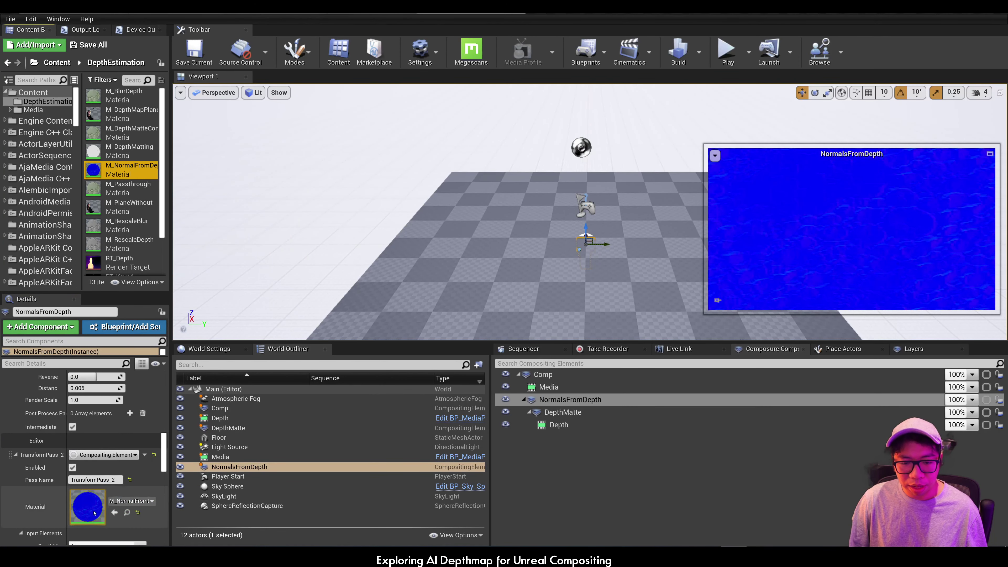
{"action": "scroll", "coordinate": [146, 442], "scroll_direction": "down", "scroll_amount": 3}
{"action": "left_click", "coordinate": [139, 445]}
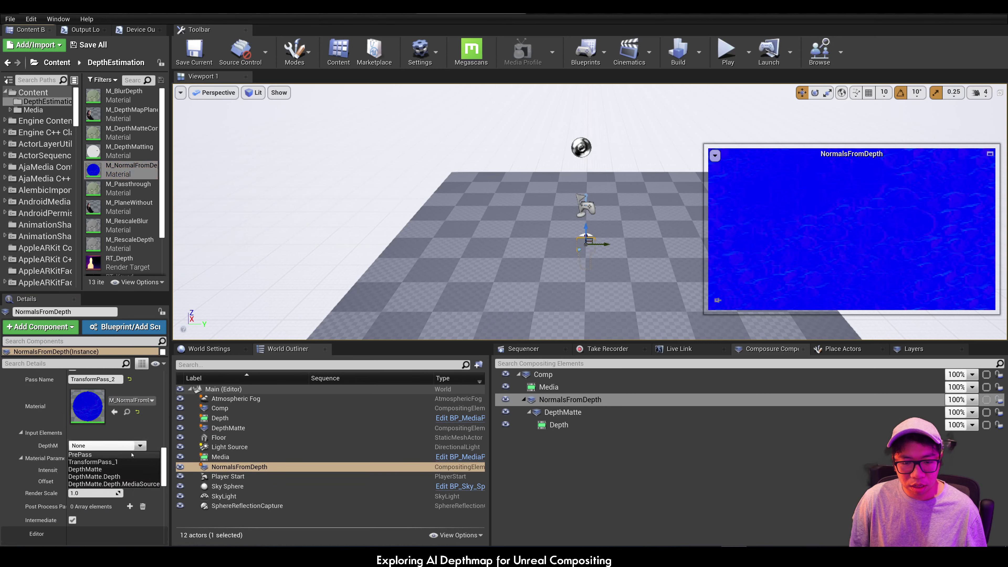
{"action": "left_click", "coordinate": [131, 454]}
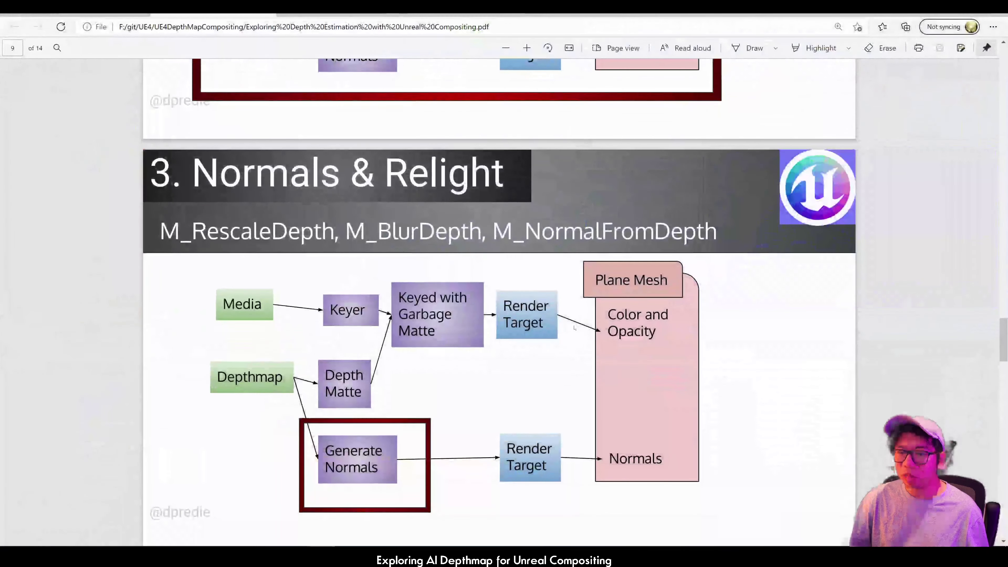
- Scroll the slides to page 10, 'Output to RT_Keyed, RT_ReNormal'
{"action": "scroll", "coordinate": [549, 401], "scroll_direction": "down", "scroll_amount": 10}
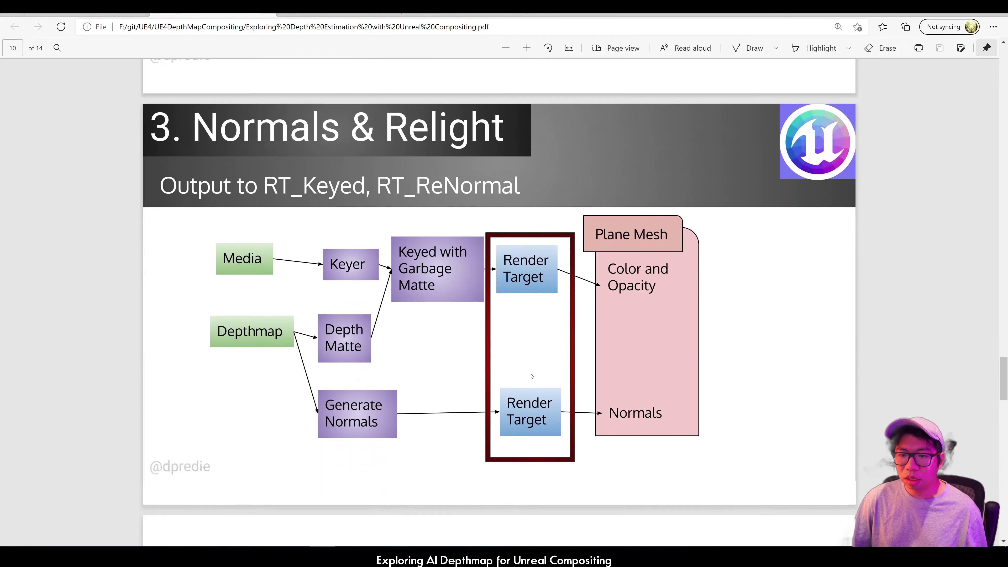
{"action": "scroll", "coordinate": [401, 268], "scroll_direction": "up", "scroll_amount": 2}
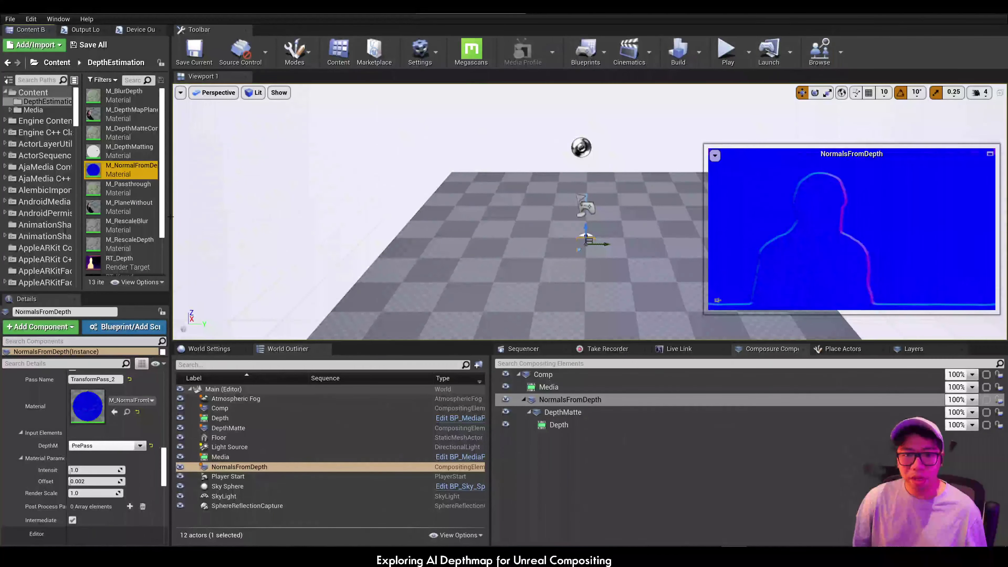
- Select the RT_Depth render target asset and leave its name unchanged
{"action": "scroll", "coordinate": [145, 214], "scroll_direction": "down", "scroll_amount": 2}
{"action": "left_click", "coordinate": [145, 214]}
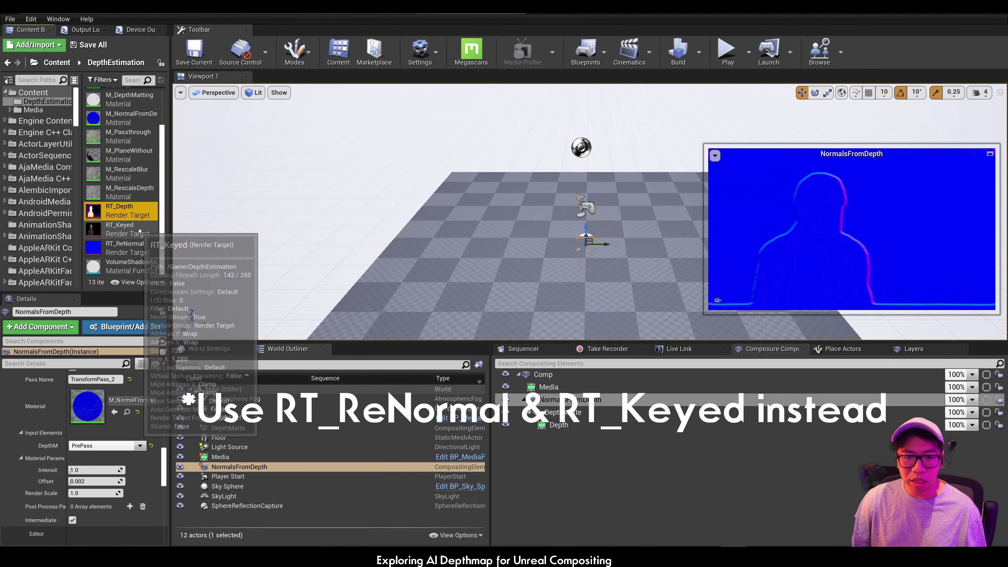
{"action": "key", "text": "F2"}
{"action": "key", "text": "Return"}
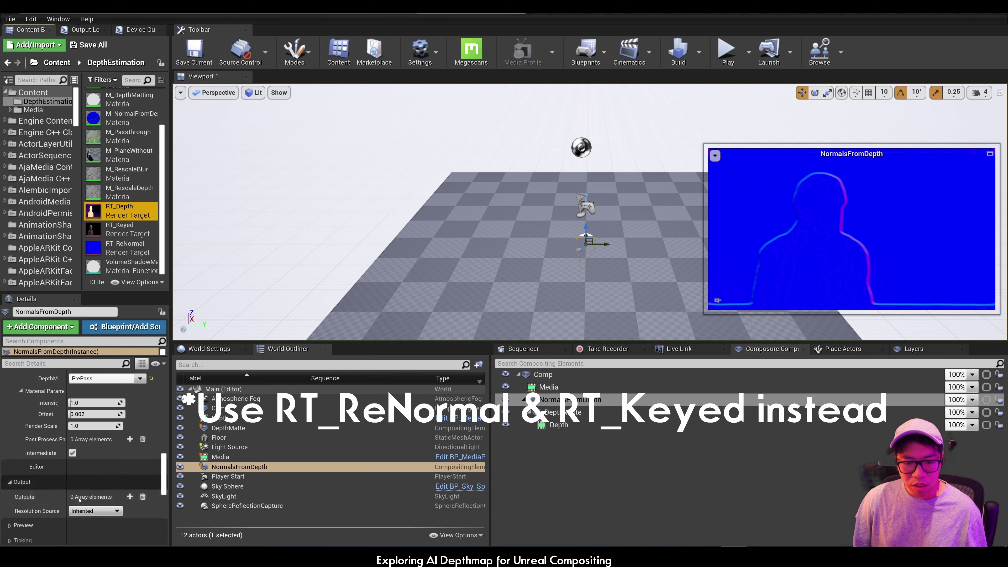
- Add a Render Target Compositing Output pass to Comp that writes into RT_Keyed
{"action": "left_click", "coordinate": [558, 374]}
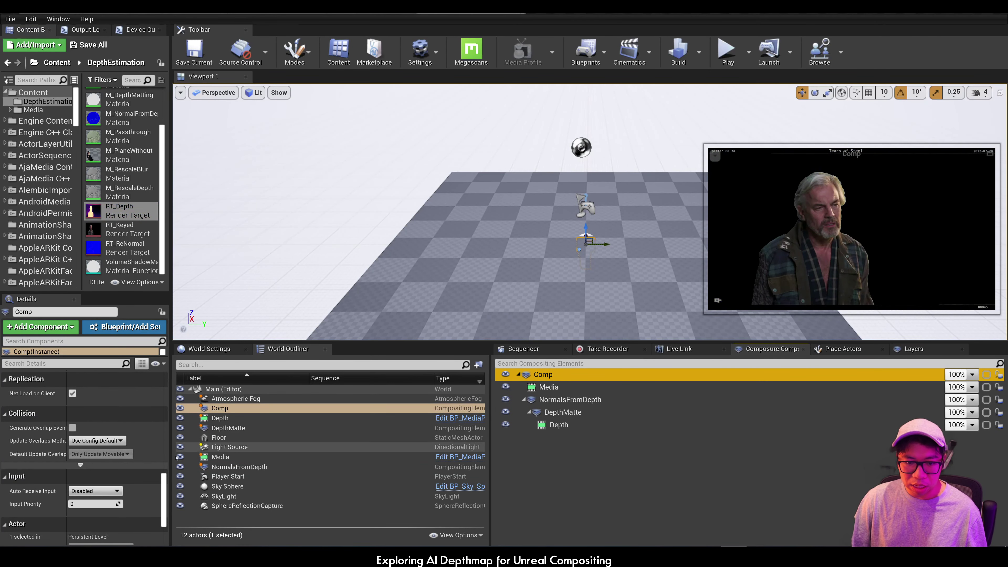
{"action": "scroll", "coordinate": [52, 443], "scroll_direction": "down", "scroll_amount": 10}
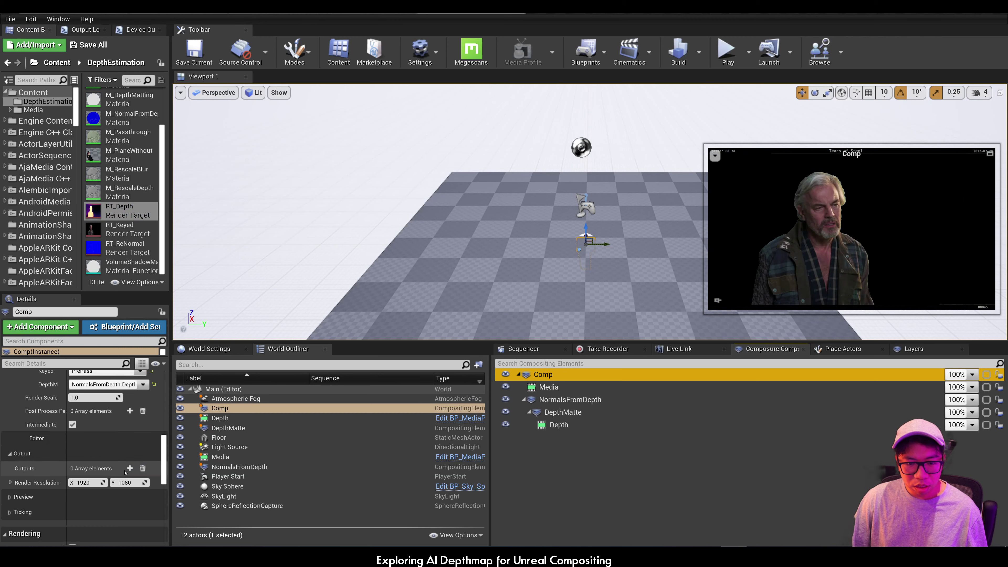
{"action": "left_click", "coordinate": [129, 469]}
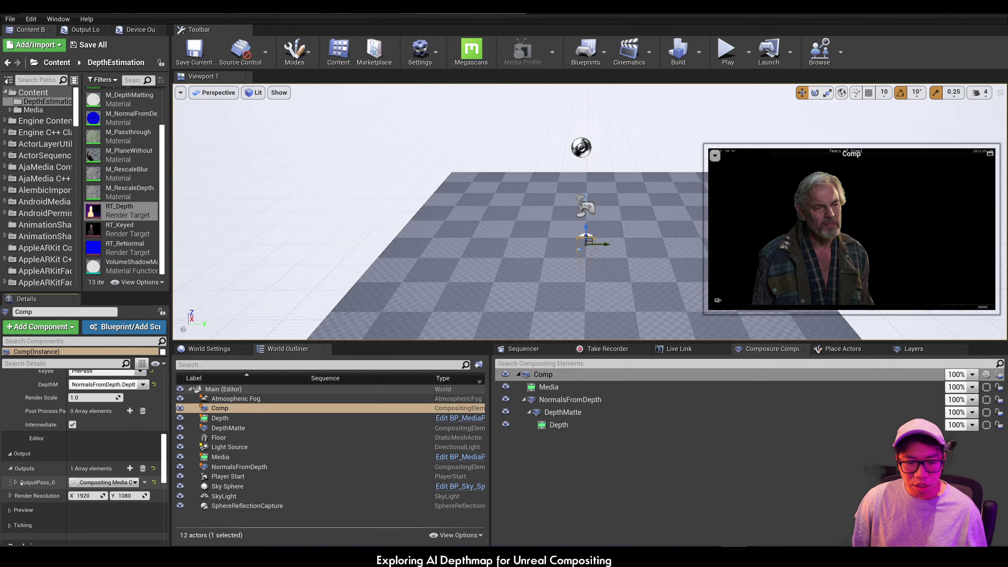
{"action": "left_click", "coordinate": [84, 483]}
{"action": "left_click", "coordinate": [119, 468]}
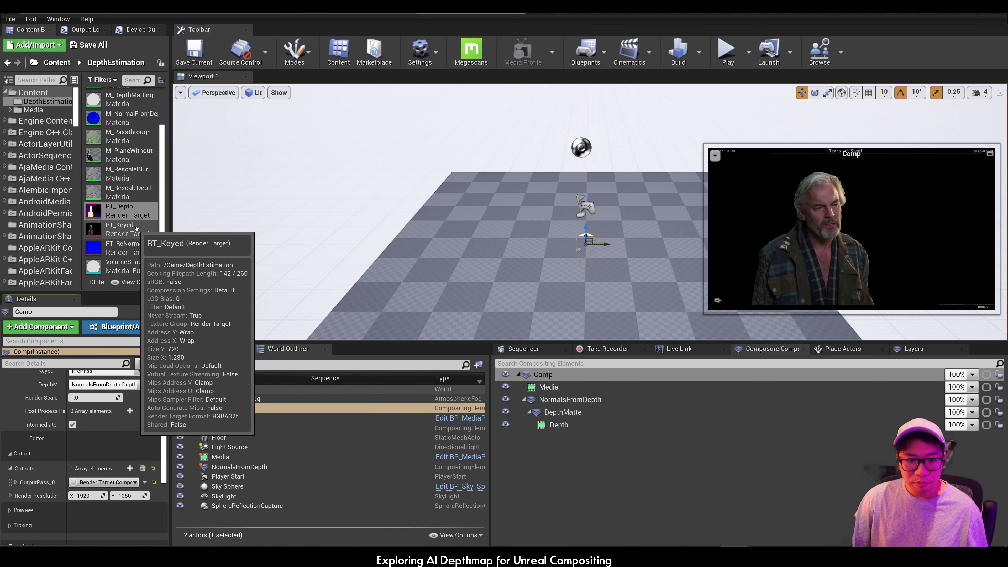
{"action": "left_click_drag", "start_coordinate": [119, 228], "coordinate": [87, 532]}
{"action": "left_click", "coordinate": [17, 482]}
{"action": "scroll", "coordinate": [101, 462], "scroll_direction": "down", "scroll_amount": 4}
{"action": "scroll", "coordinate": [104, 438], "scroll_direction": "down", "scroll_amount": 1}
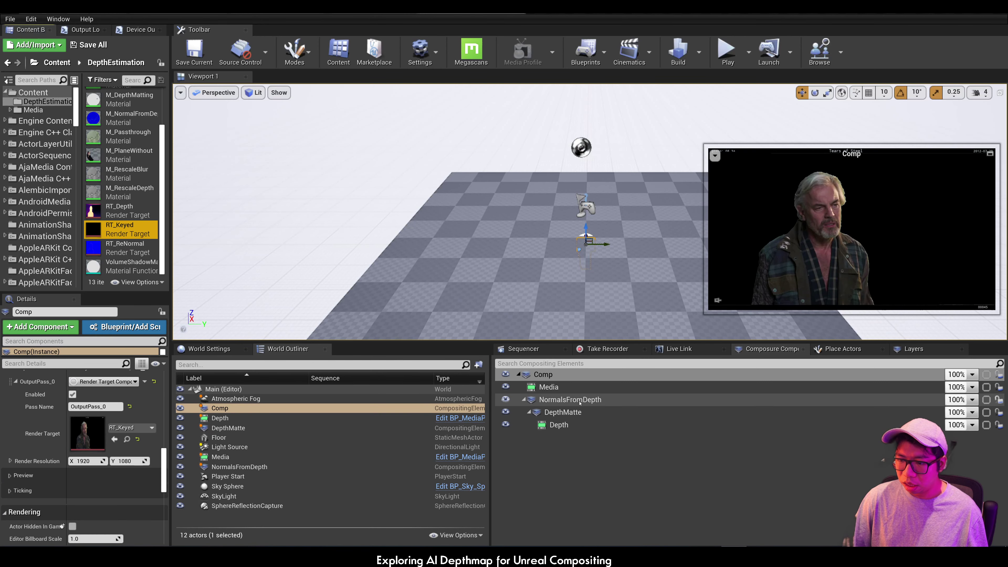
- Add a Render Target Compositing Output pass to NormalsFromDepth with RT_ReNormal as its render target
{"action": "left_click", "coordinate": [569, 399]}
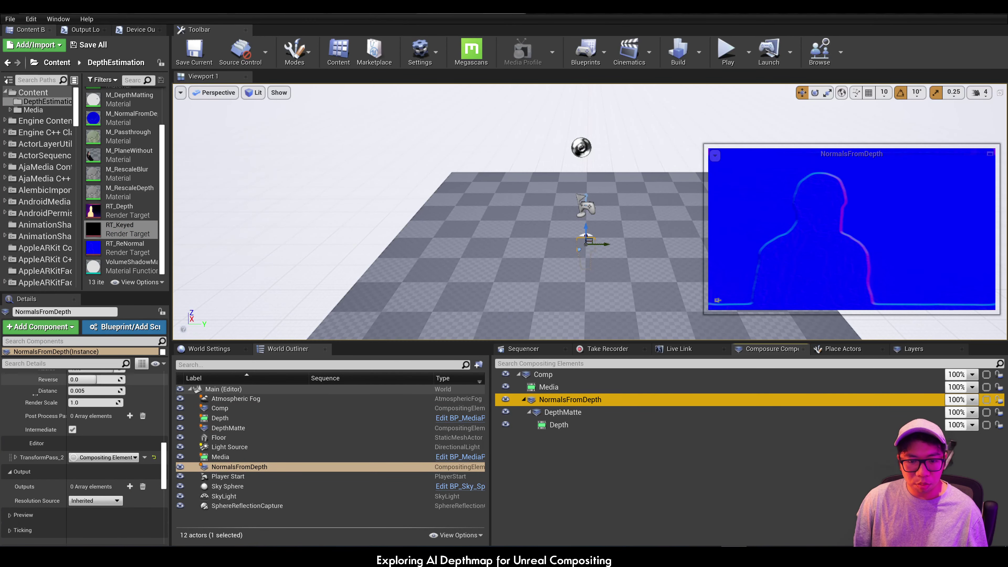
{"action": "left_click", "coordinate": [130, 486]}
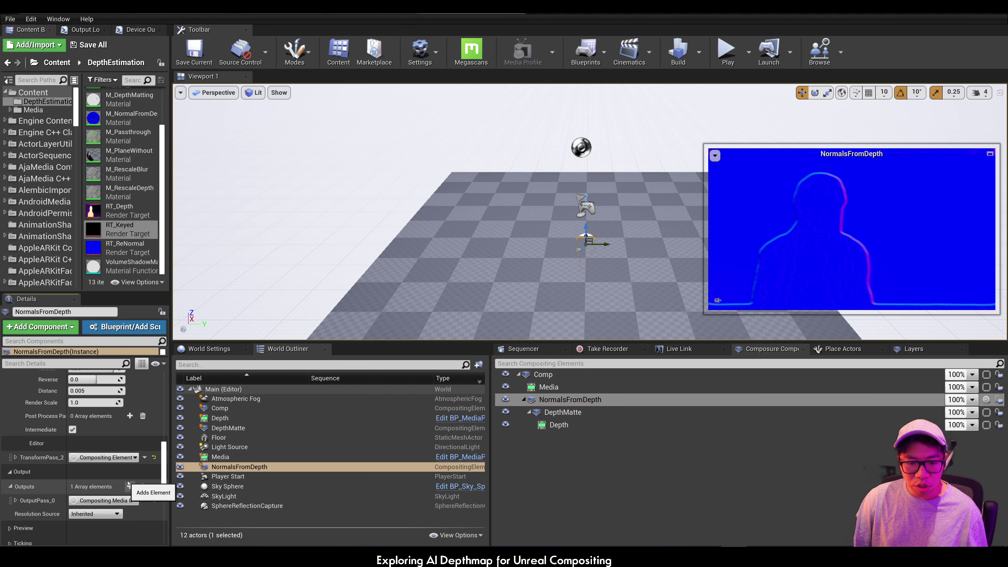
{"action": "left_click", "coordinate": [105, 500]}
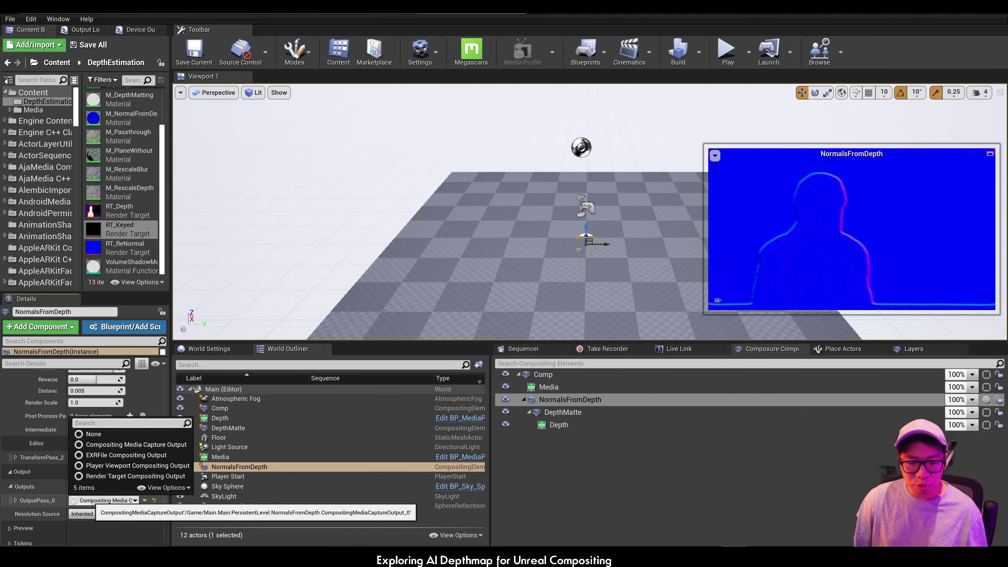
{"action": "left_click", "coordinate": [119, 476]}
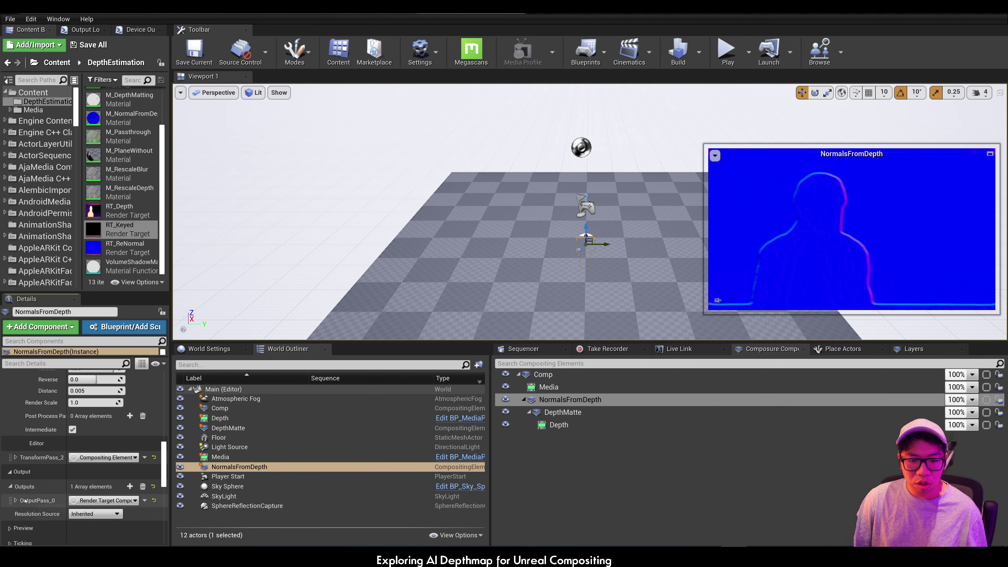
{"action": "left_click", "coordinate": [15, 500]}
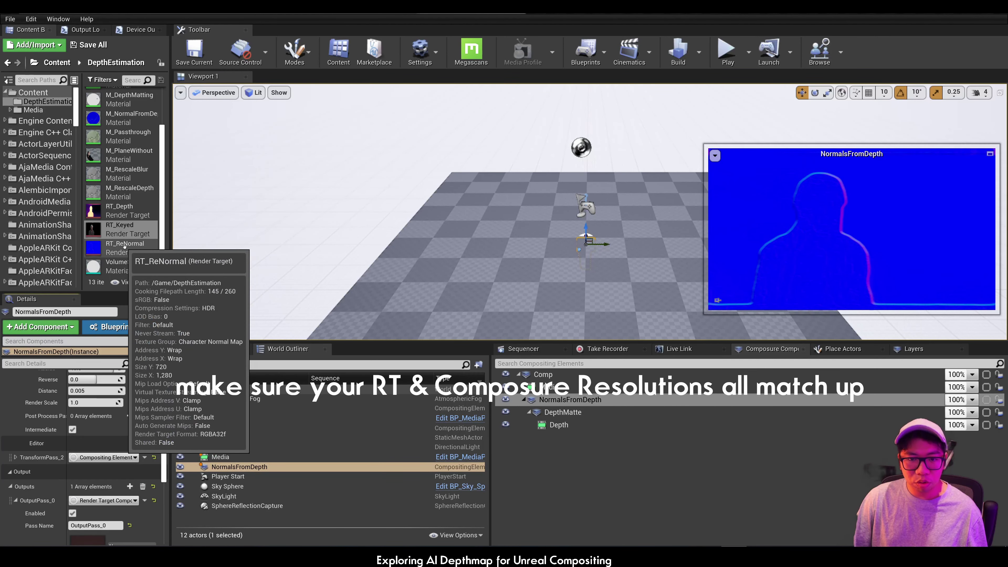
{"action": "left_click", "coordinate": [137, 250]}
{"action": "left_click_drag", "start_coordinate": [137, 250], "coordinate": [127, 536]}
{"action": "scroll", "coordinate": [129, 484], "scroll_direction": "down", "scroll_amount": 3}
{"action": "scroll", "coordinate": [129, 484], "scroll_direction": "down", "scroll_amount": 1}
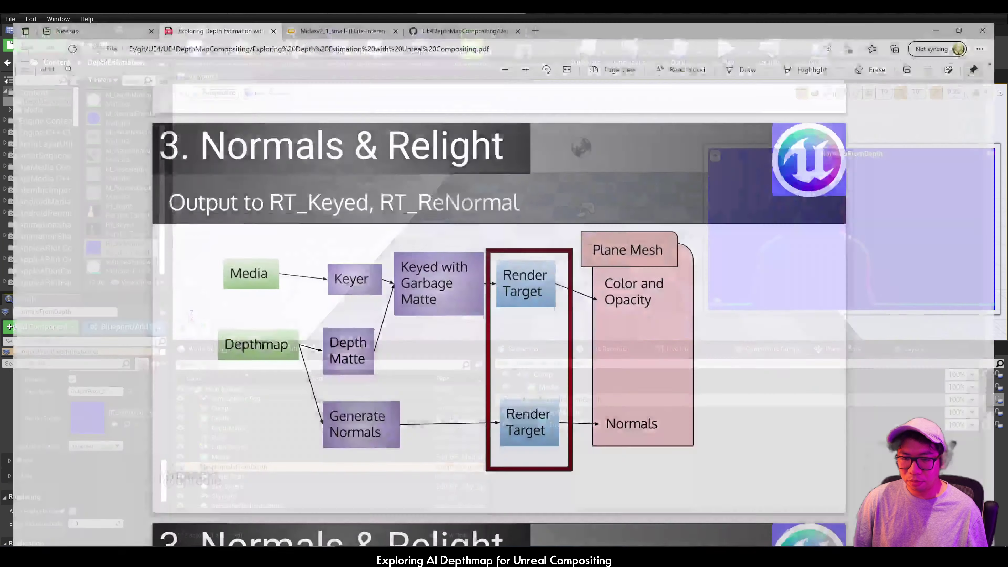
- Scroll the PDF to page 11 and select the material name M_DepthMapPlane
{"action": "scroll", "coordinate": [651, 200], "scroll_direction": "down", "scroll_amount": 10}
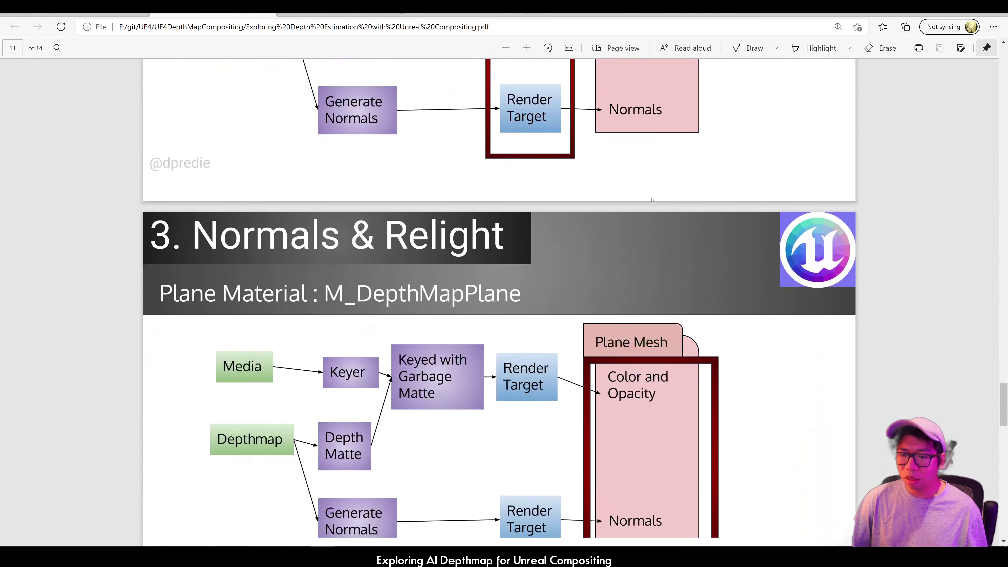
{"action": "scroll", "coordinate": [652, 200], "scroll_direction": "up", "scroll_amount": 2}
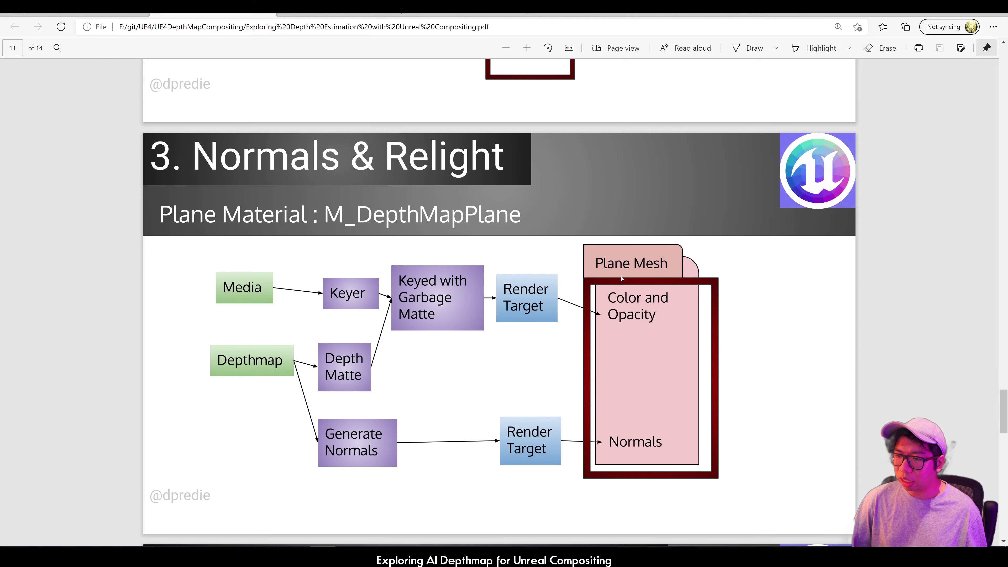
{"action": "double_click", "coordinate": [386, 212]}
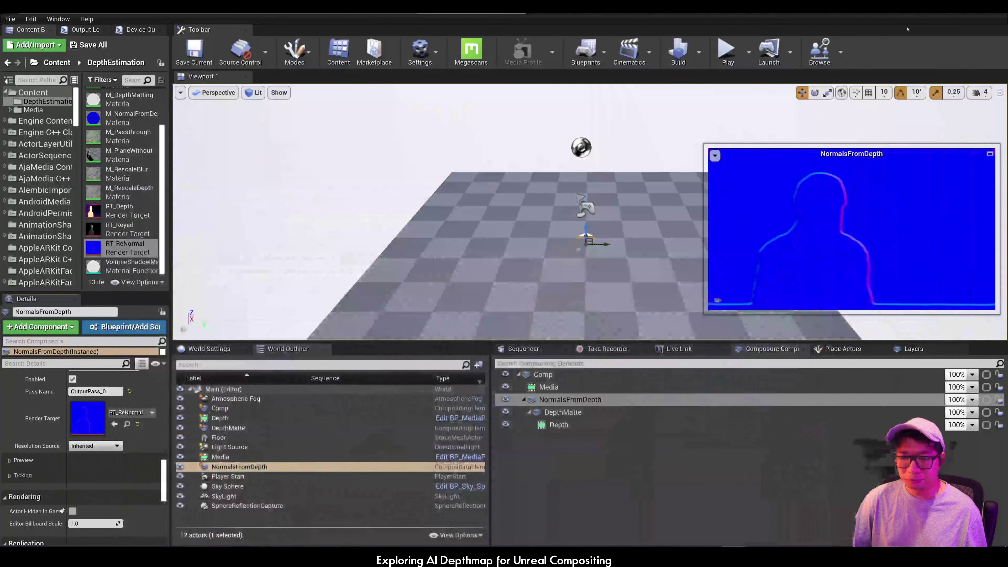
- Place a Plane actor on the left side of the floor from Place Actors
{"action": "left_click", "coordinate": [833, 348]}
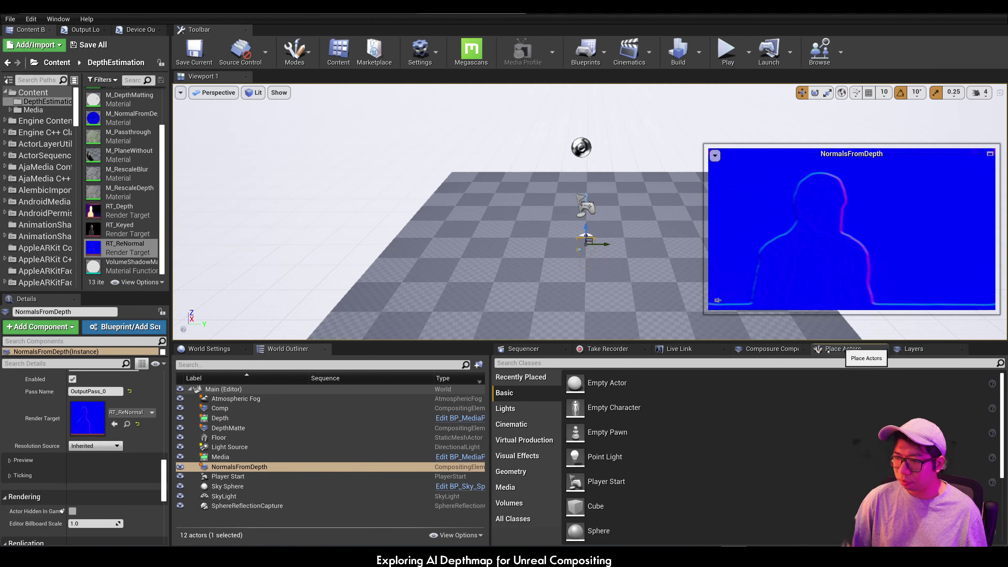
{"action": "left_click", "coordinate": [619, 362]}
{"action": "type", "text": "plane"}
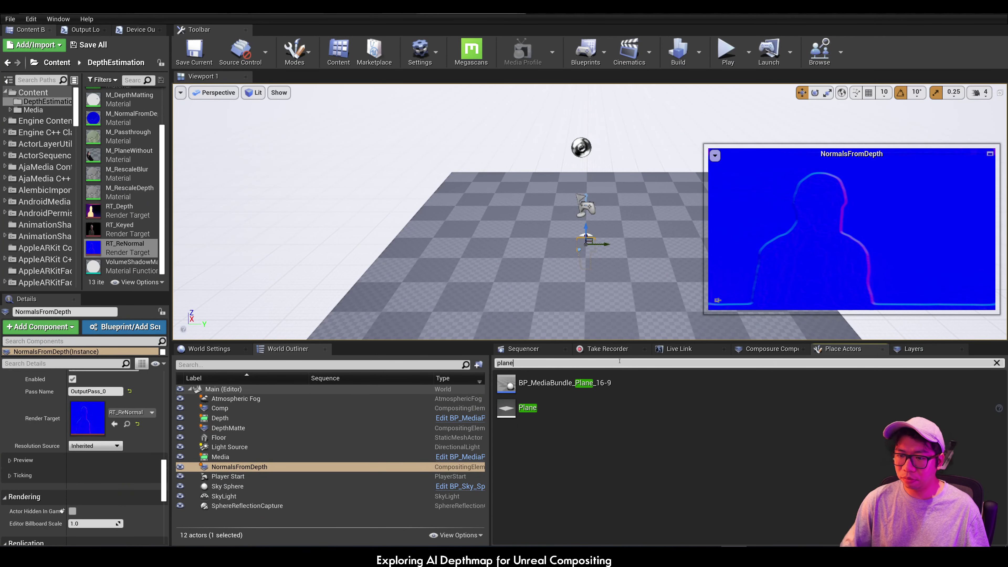
{"action": "left_click_drag", "start_coordinate": [527, 408], "coordinate": [465, 252]}
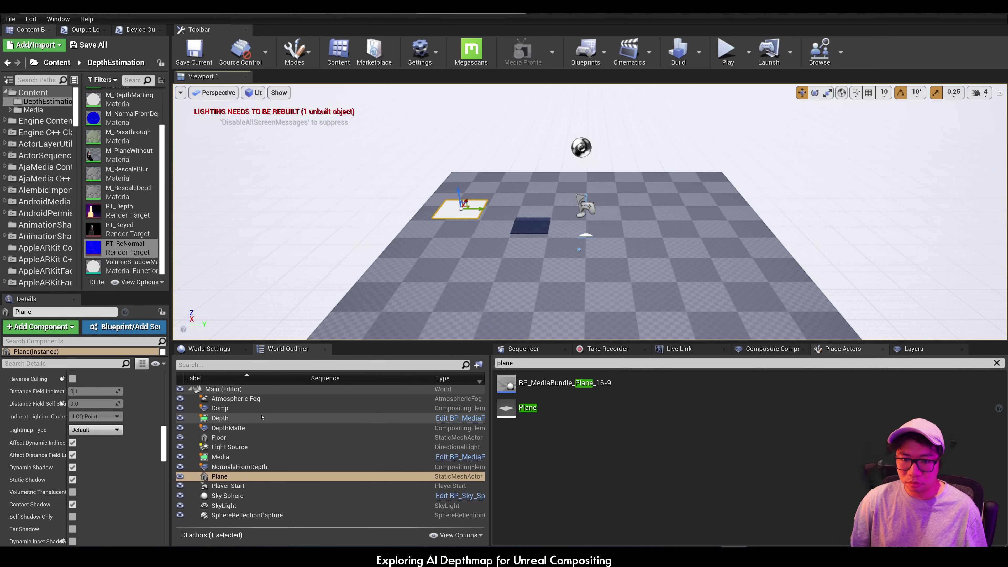
- Make the plane Movable, set its X scale to 1.777 and rotate it 90° vertically
{"action": "scroll", "coordinate": [101, 426], "scroll_direction": "up", "scroll_amount": 5}
{"action": "left_click", "coordinate": [138, 428]}
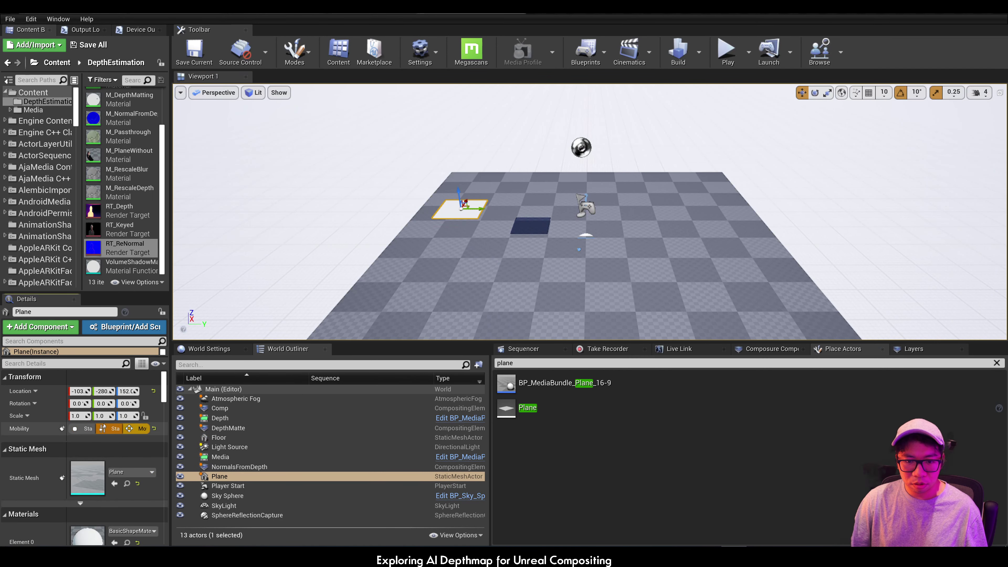
{"action": "left_click", "coordinate": [79, 414]}
{"action": "type", "text": "1.777"}
{"action": "key", "text": "Return"}
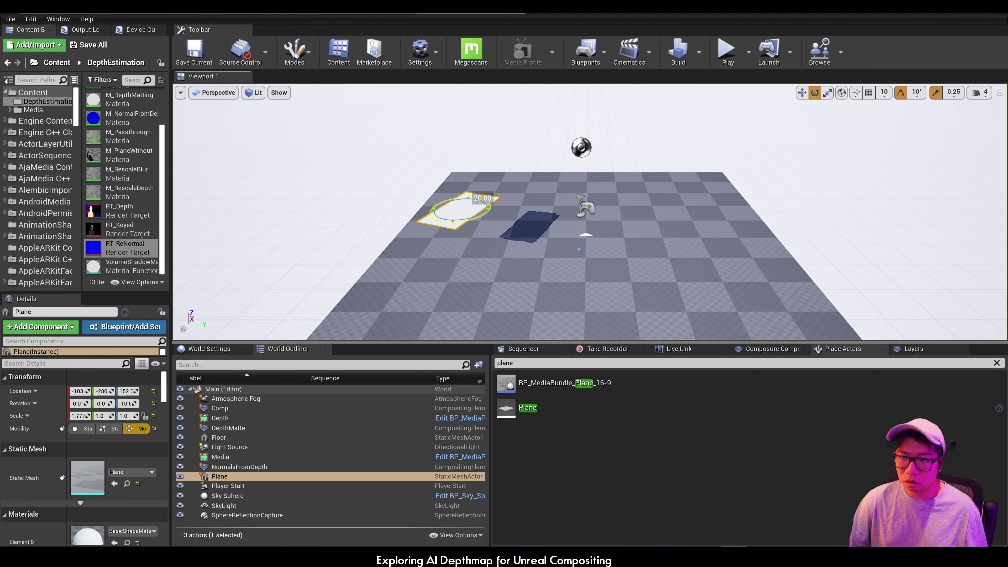
{"action": "left_click_drag", "start_coordinate": [476, 199], "coordinate": [492, 213]}
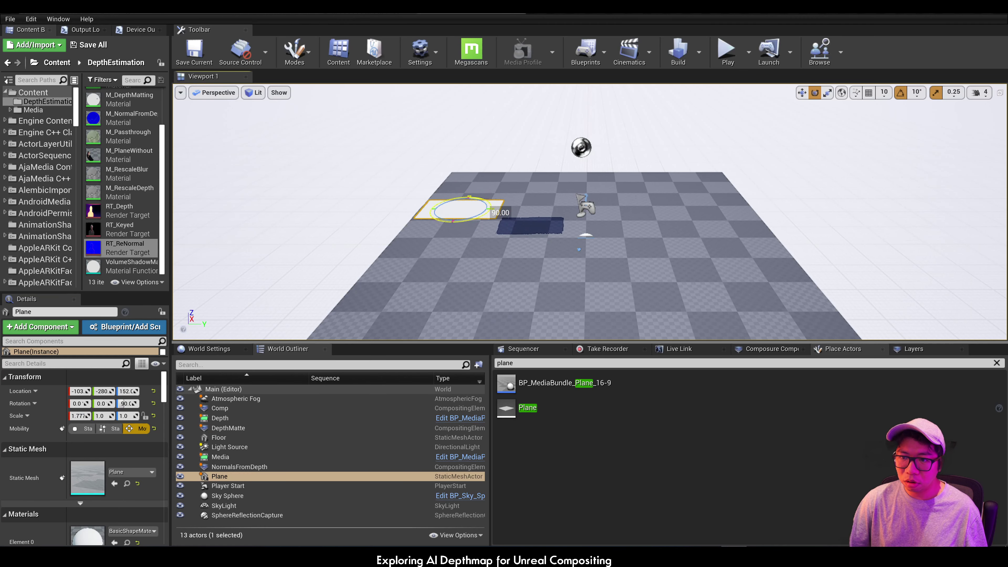
- Tilt the plane upright on X and apply the M_DepthMapPlane material to it
{"action": "left_click", "coordinate": [531, 281]}
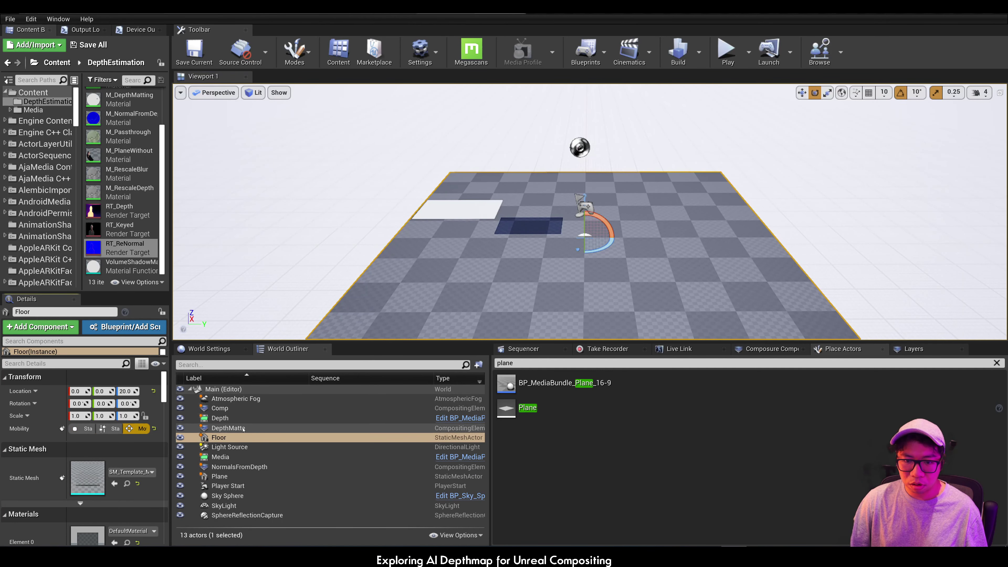
{"action": "left_click", "coordinate": [229, 447]}
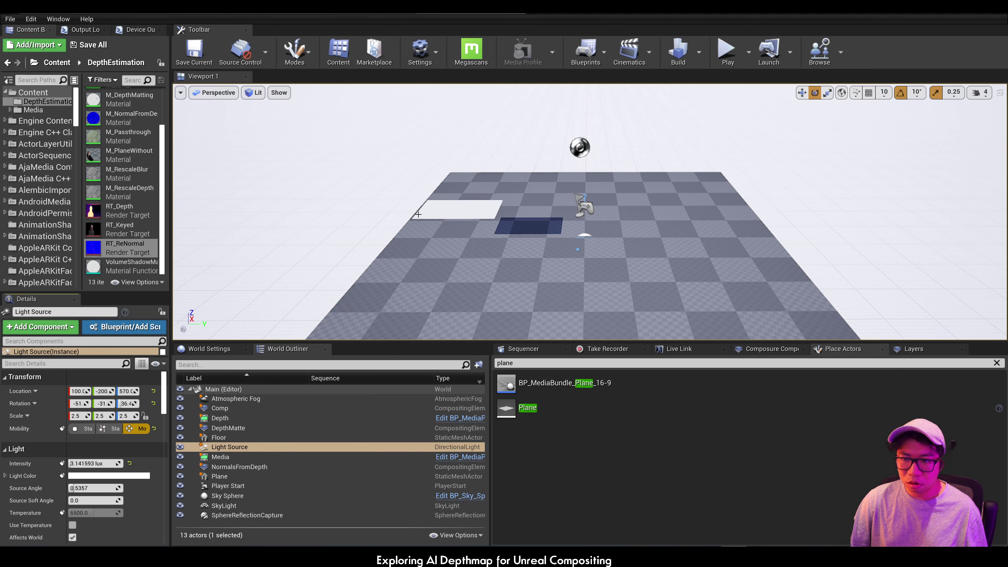
{"action": "left_click", "coordinate": [219, 476]}
{"action": "left_click_drag", "start_coordinate": [460, 187], "coordinate": [465, 211]}
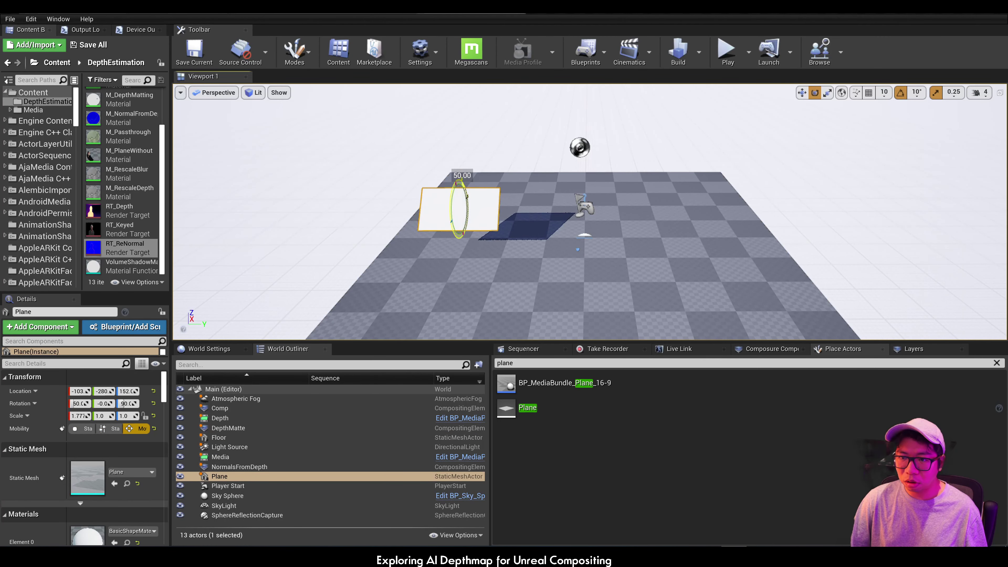
{"action": "mouse_move", "coordinate": [507, 183]}
{"action": "right_mouse_down"}
{"action": "mouse_move", "coordinate": [512, 174]}
{"action": "mouse_move", "coordinate": [503, 187]}
{"action": "mouse_move", "coordinate": [500, 174]}
{"action": "right_mouse_up"}
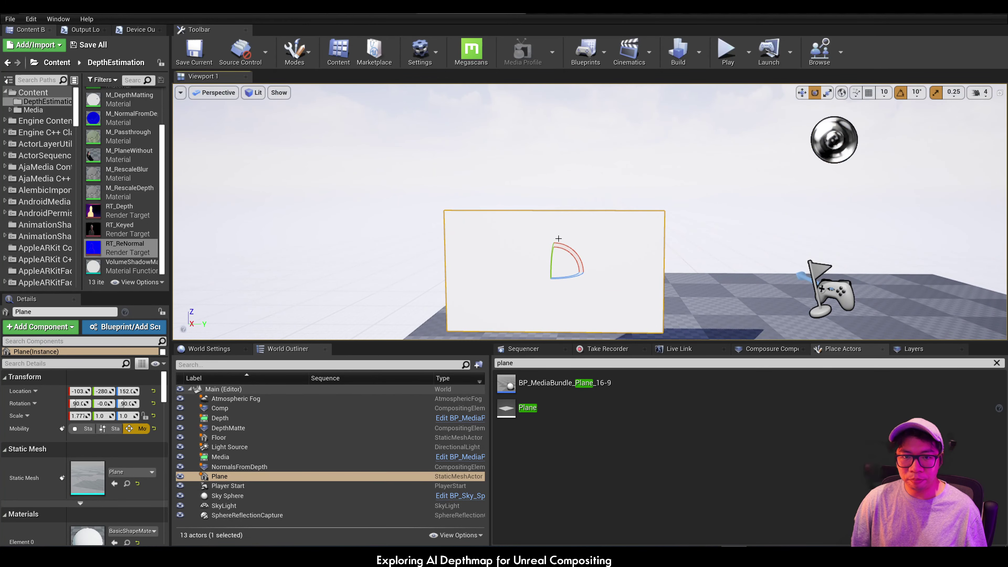
{"action": "scroll", "coordinate": [127, 159], "scroll_direction": "up", "scroll_amount": 3}
{"action": "left_click", "coordinate": [148, 119]}
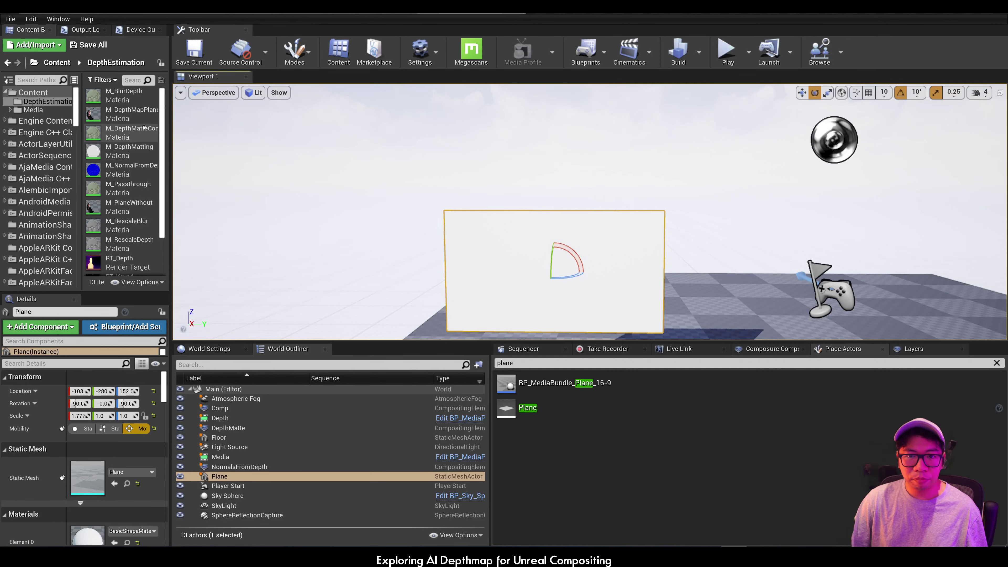
{"action": "left_click_drag", "start_coordinate": [149, 119], "coordinate": [512, 272]}
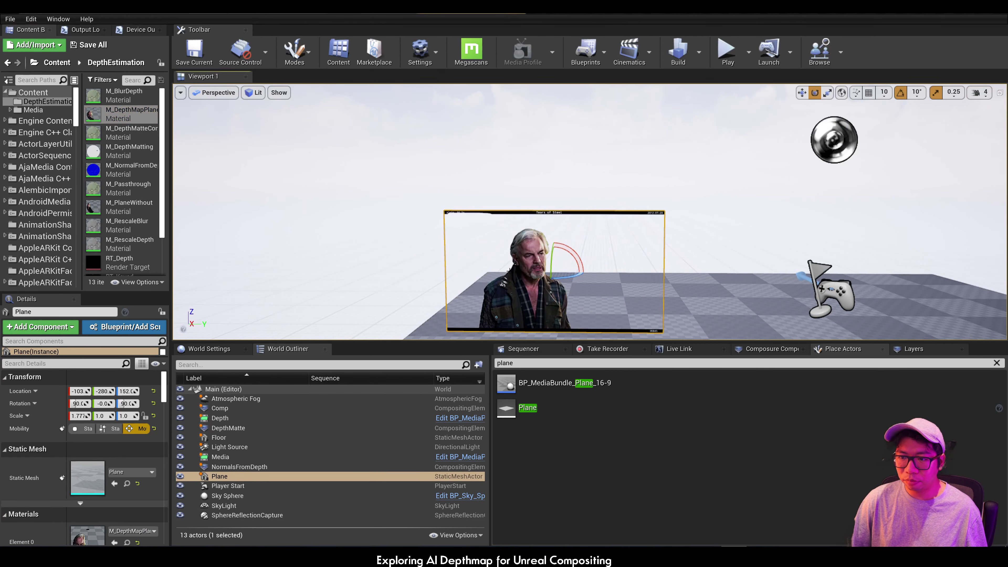
- Delete Atmospheric Fog, Sky Sphere, SkyLight and SphereReflectionCapture from the level
{"action": "double_click", "coordinate": [137, 117]}
{"action": "left_click", "coordinate": [236, 399]}
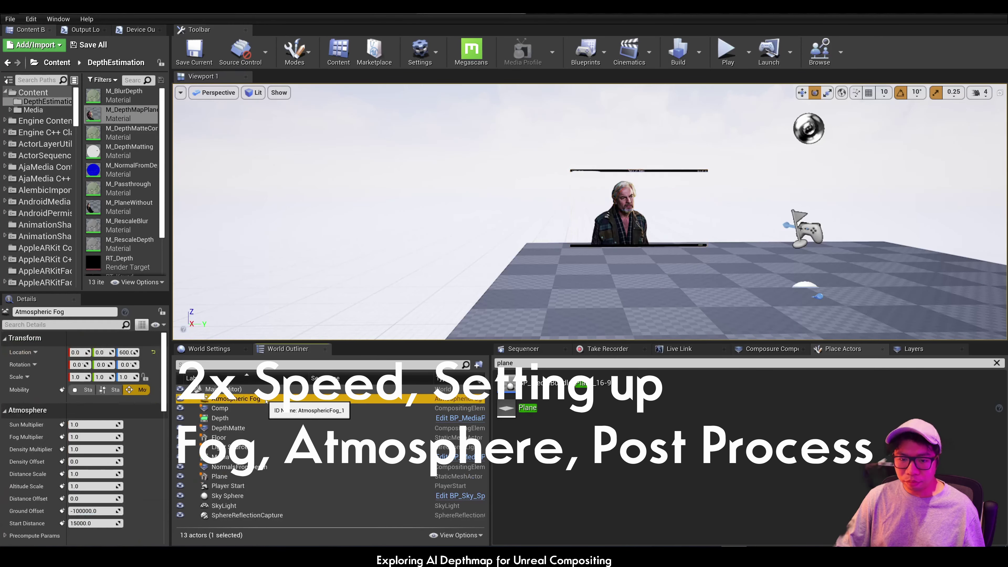
{"action": "key", "text": "Delete"}
{"action": "left_click", "coordinate": [254, 436]}
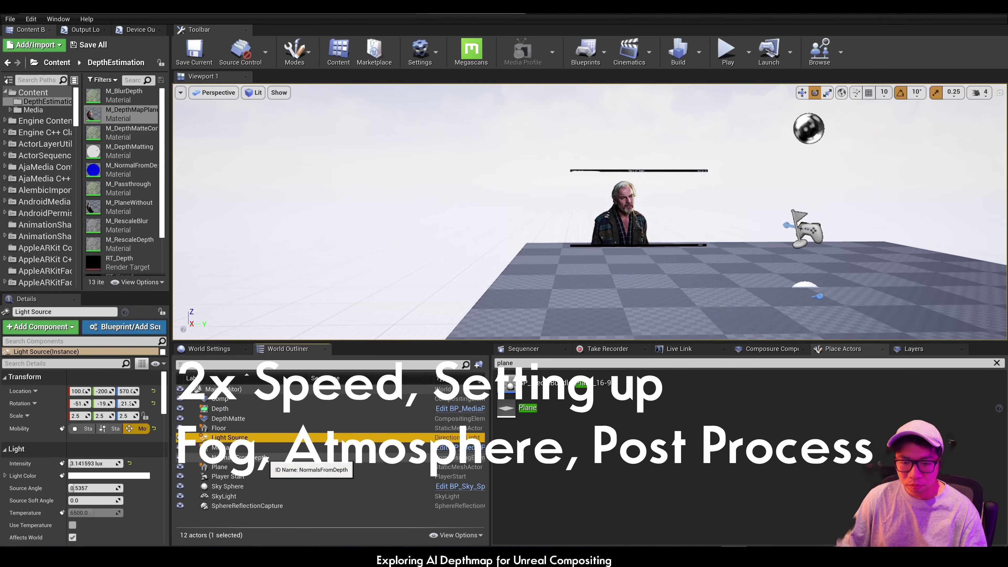
{"action": "left_click", "coordinate": [257, 487]}
{"action": "key", "text": "Delete"}
{"action": "left_click", "coordinate": [224, 487]}
{"action": "left_click", "coordinate": [238, 496], "text": "shift"}
{"action": "key", "text": "Delete"}
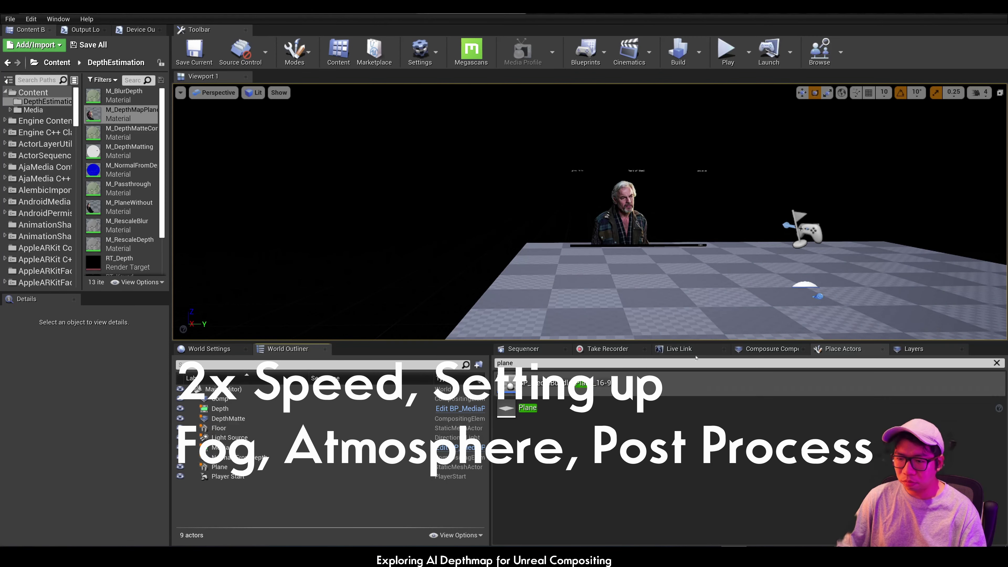
- Add a Sky Atmosphere, an Exponential Height Fog and a Post Process Volume to the scene
{"action": "left_click", "coordinate": [754, 363]}
{"action": "type", "text": "sky at"}
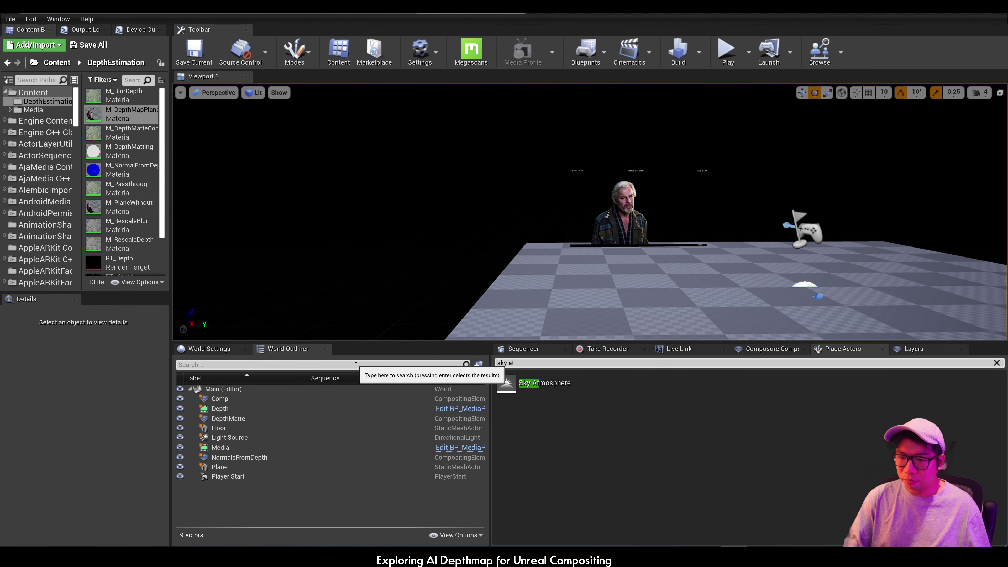
{"action": "left_click_drag", "start_coordinate": [525, 295], "coordinate": [524, 291]}
{"action": "left_click", "coordinate": [753, 363]}
{"action": "type", "text": "expo"}
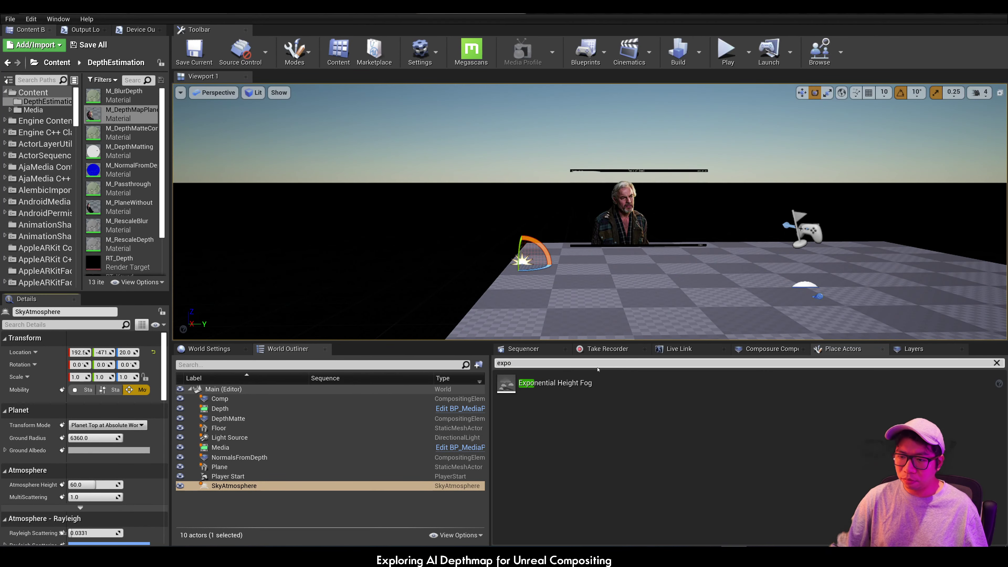
{"action": "left_click_drag", "start_coordinate": [555, 383], "coordinate": [565, 260]}
{"action": "left_click", "coordinate": [511, 362]}
{"action": "type", "text": "post"}
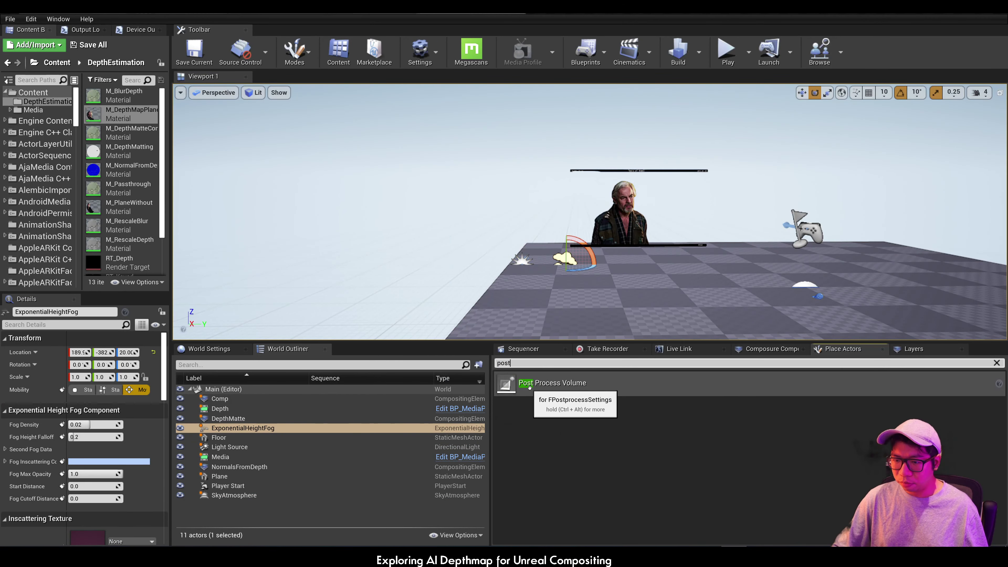
{"action": "left_click_drag", "start_coordinate": [513, 383], "coordinate": [504, 211]}
{"action": "left_click", "coordinate": [58, 338]}
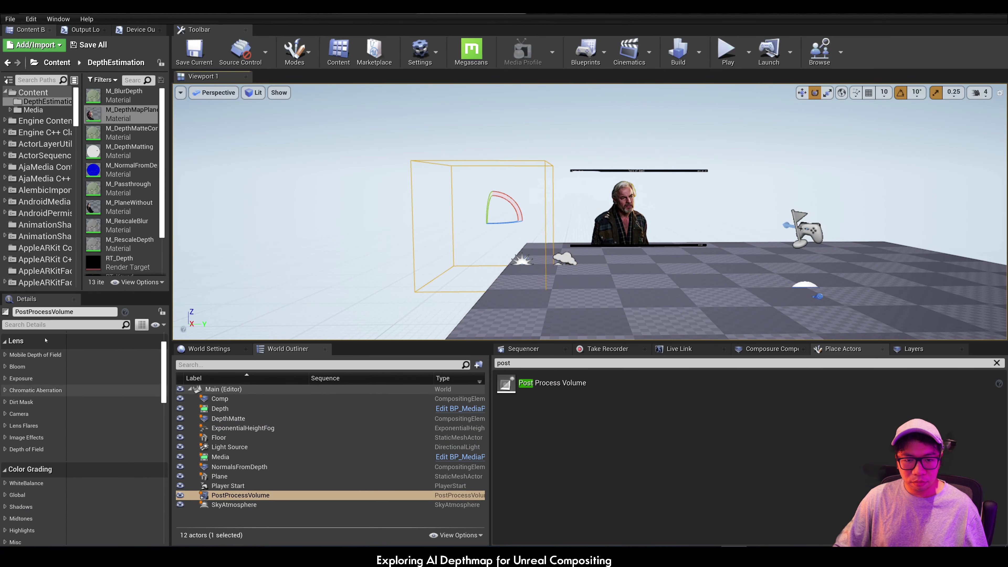
{"action": "left_click", "coordinate": [59, 324]}
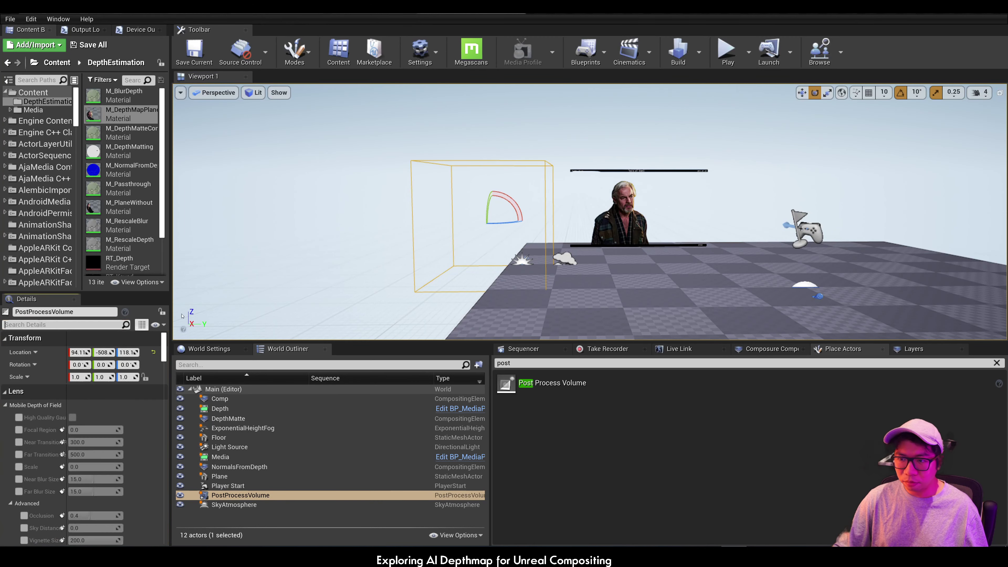
- Set the height fog's inscattering and directional inscattering colours to black
{"action": "left_click", "coordinate": [240, 428]}
{"action": "left_click", "coordinate": [80, 462]}
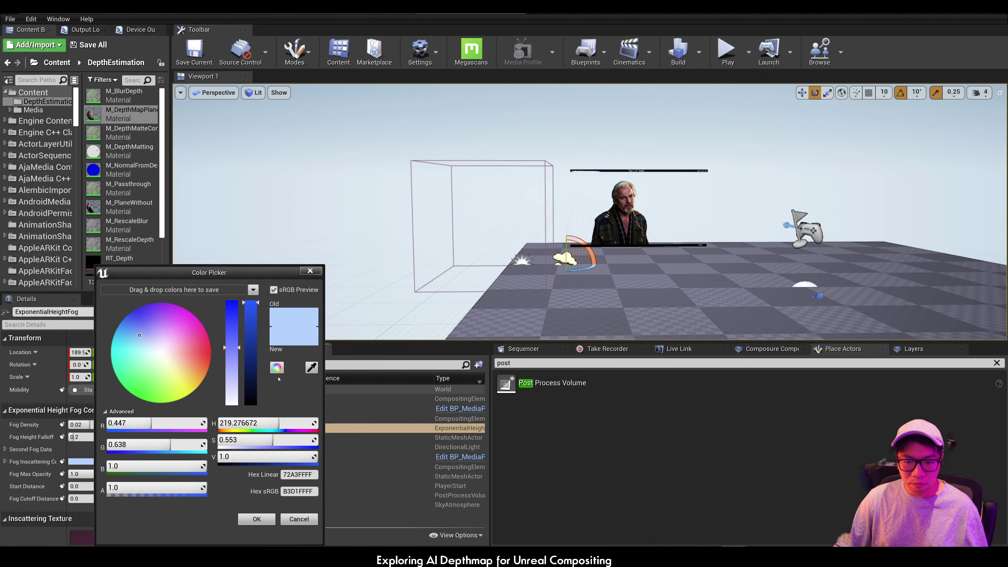
{"action": "left_click_drag", "start_coordinate": [251, 393], "coordinate": [243, 424]}
{"action": "left_click", "coordinate": [257, 519]}
{"action": "scroll", "coordinate": [47, 436], "scroll_direction": "down", "scroll_amount": 8}
{"action": "left_click", "coordinate": [85, 486]}
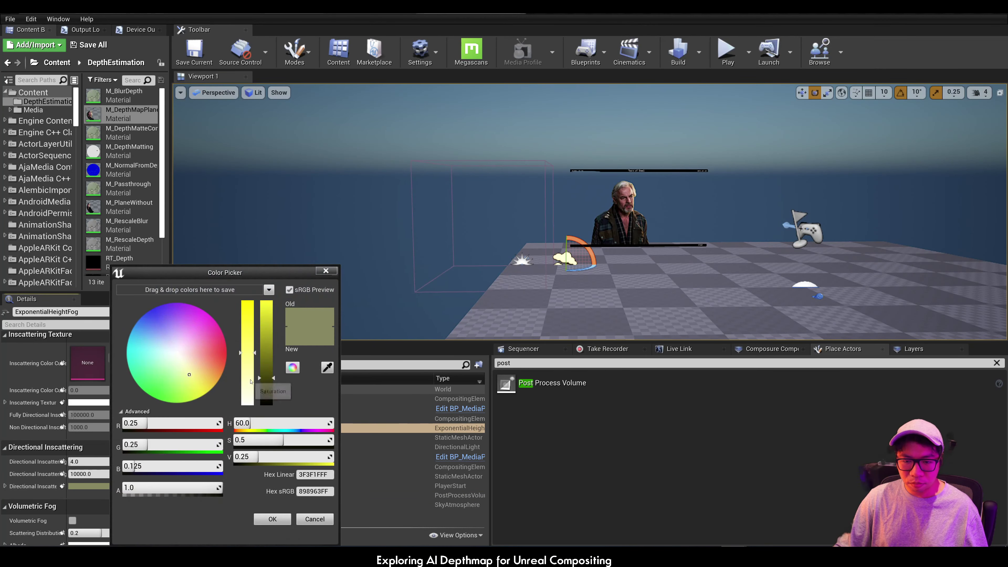
{"action": "left_click_drag", "start_coordinate": [266, 357], "coordinate": [266, 403]}
{"action": "left_click", "coordinate": [273, 518]}
{"action": "scroll", "coordinate": [742, 298], "scroll_direction": "up", "scroll_amount": 3}
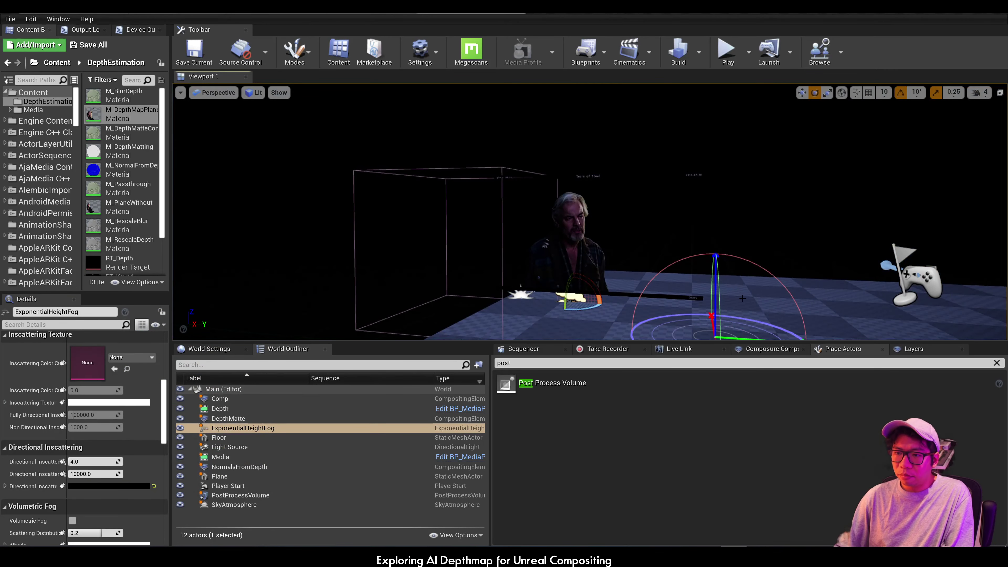
- Place a Point Light in the scene
{"action": "double_click", "coordinate": [547, 360]}
{"action": "type", "text": "point"}
{"action": "left_click_drag", "start_coordinate": [535, 432], "coordinate": [629, 295]}
{"action": "double_click", "coordinate": [547, 363]}
- Place a Cine Camera Actor framing the person
{"action": "type", "text": "cine"}
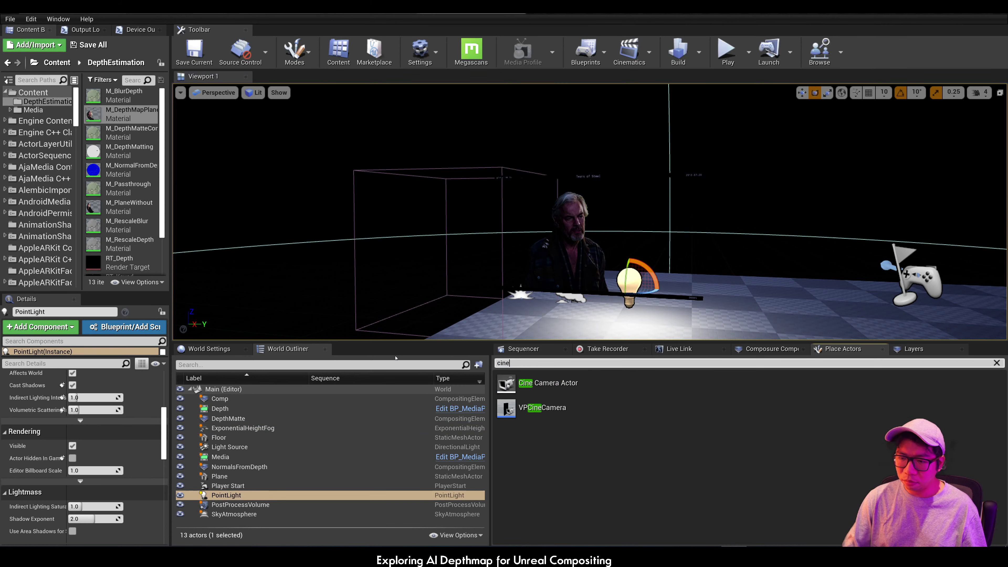
{"action": "left_click_drag", "start_coordinate": [548, 382], "coordinate": [586, 269]}
{"action": "scroll", "coordinate": [552, 320], "scroll_direction": "down", "scroll_amount": 5}
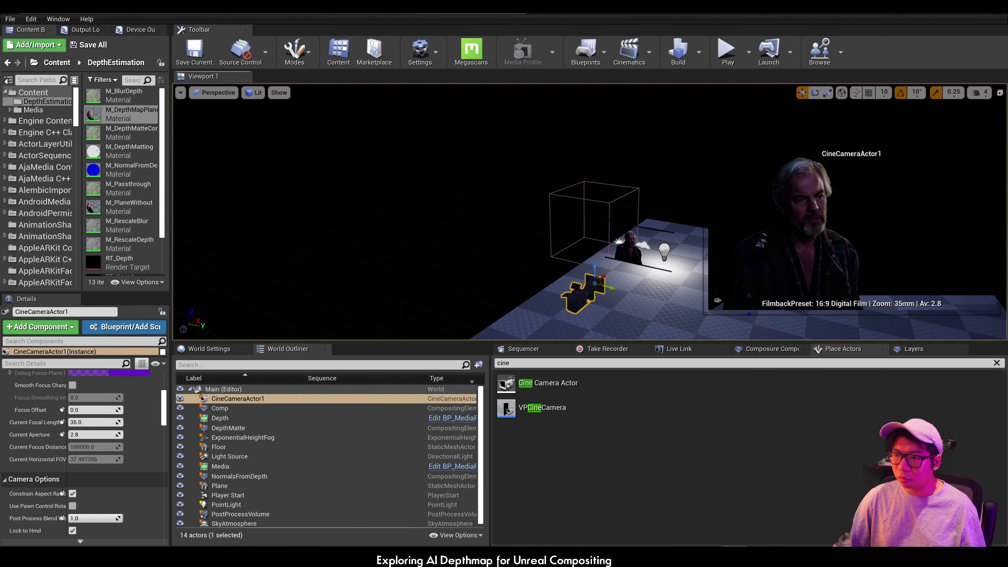
{"action": "left_click", "coordinate": [635, 246]}
{"action": "scroll", "coordinate": [575, 258], "scroll_direction": "up", "scroll_amount": 10}
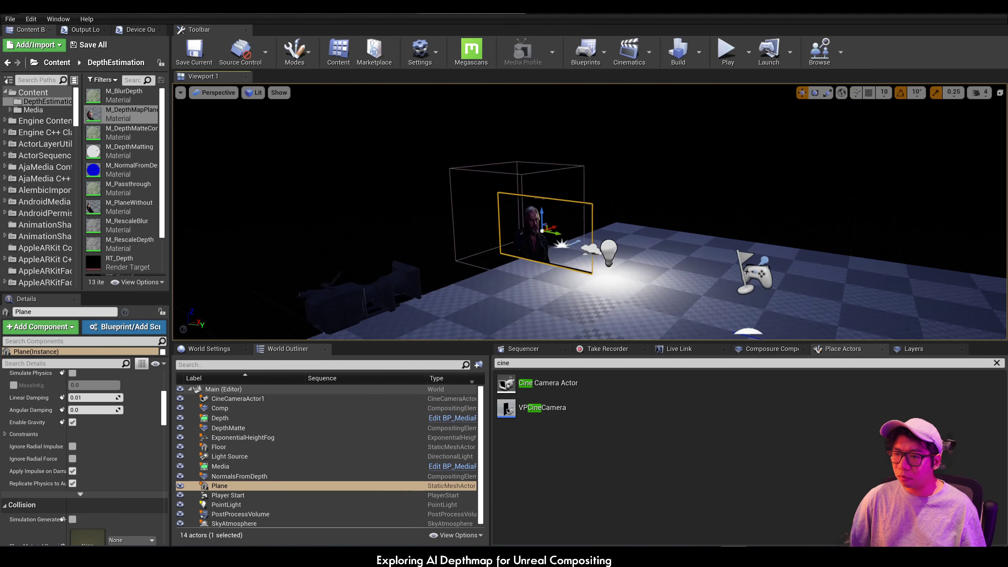
- Raise the point light and slide it beside the person, checking with Sequencer playback
{"action": "left_click", "coordinate": [571, 255]}
{"action": "left_click_drag", "start_coordinate": [571, 256], "coordinate": [656, 195]}
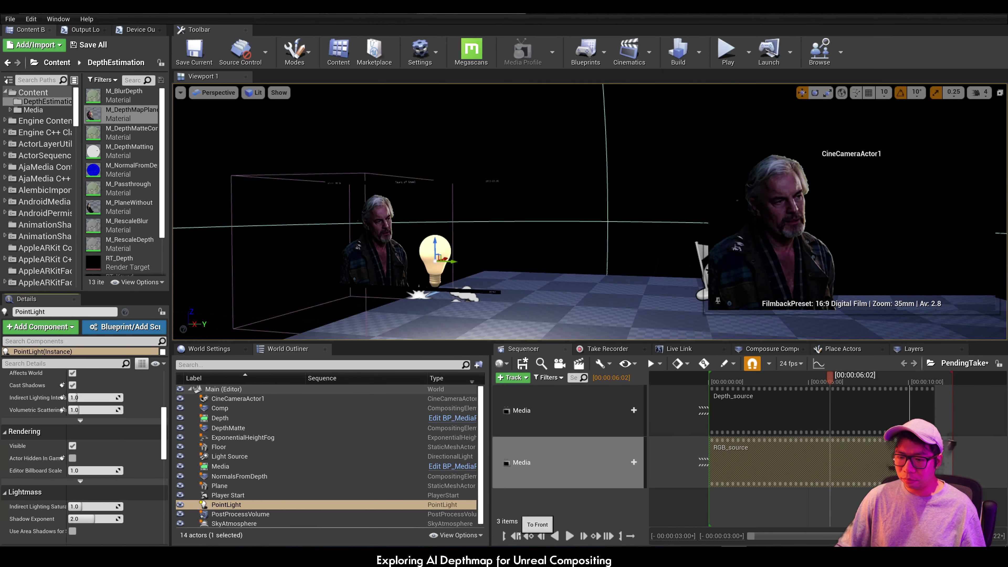
{"action": "left_click", "coordinate": [516, 536]}
{"action": "left_click", "coordinate": [569, 536]}
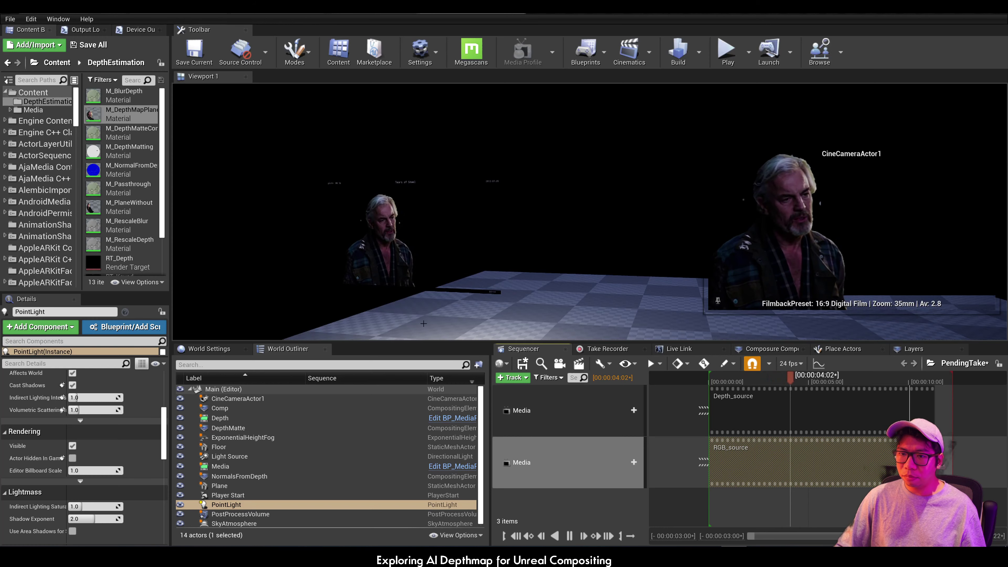
{"action": "left_click", "coordinate": [570, 536]}
{"action": "left_click_drag", "start_coordinate": [443, 260], "coordinate": [465, 261]}
- Set the point light's Light Color to warm yellow
{"action": "scroll", "coordinate": [79, 437], "scroll_direction": "up", "scroll_amount": 5}
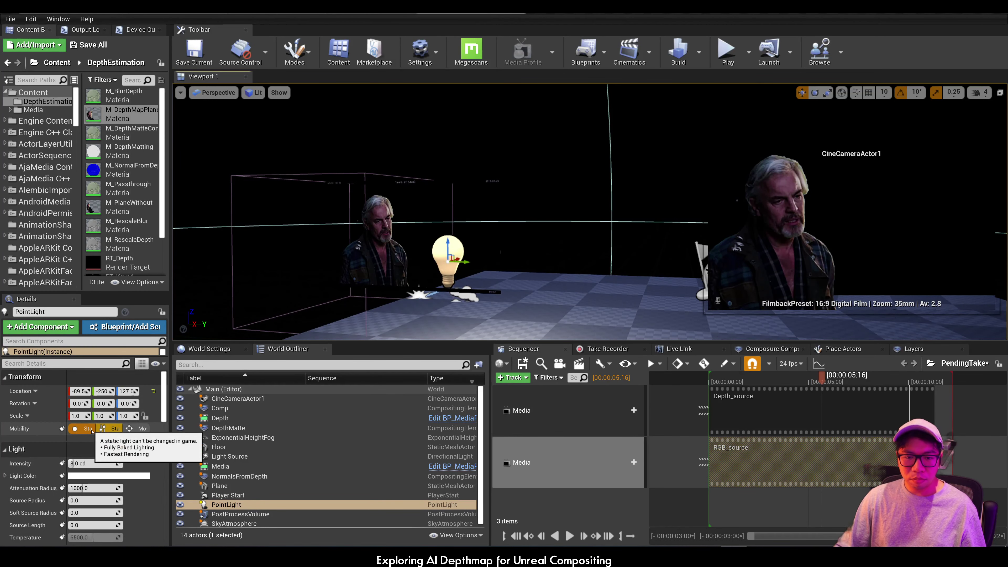
{"action": "left_click", "coordinate": [99, 476]}
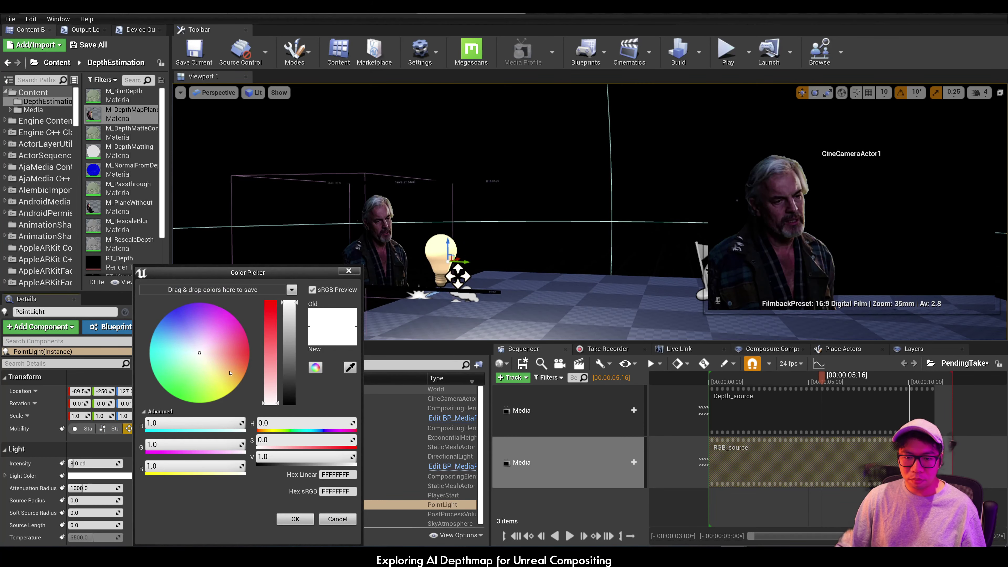
{"action": "mouse_move", "coordinate": [230, 373]}
{"action": "left_mouse_down"}
{"action": "mouse_move", "coordinate": [231, 339]}
{"action": "mouse_move", "coordinate": [211, 355]}
{"action": "mouse_move", "coordinate": [227, 388]}
{"action": "left_mouse_up"}
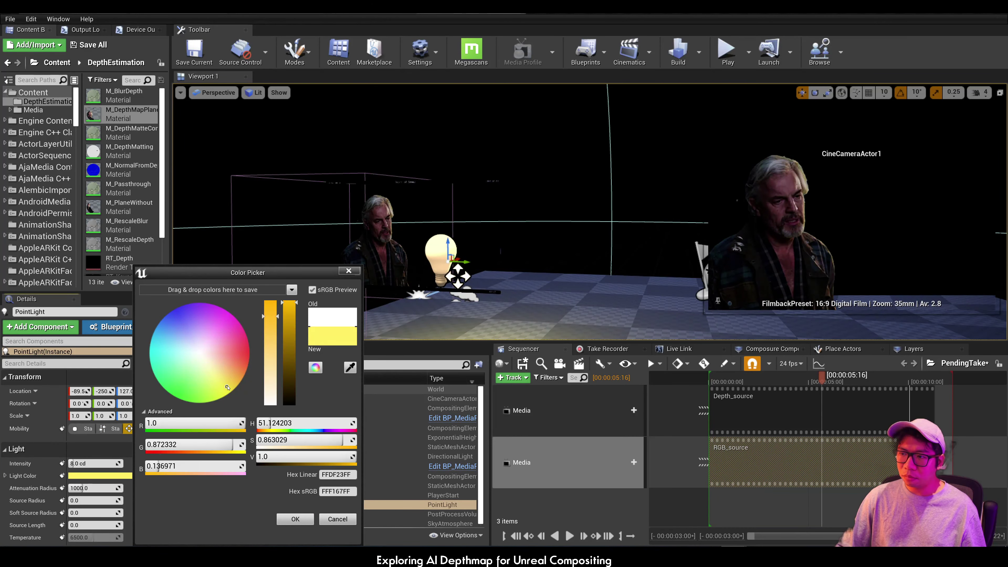
{"action": "left_click", "coordinate": [295, 519]}
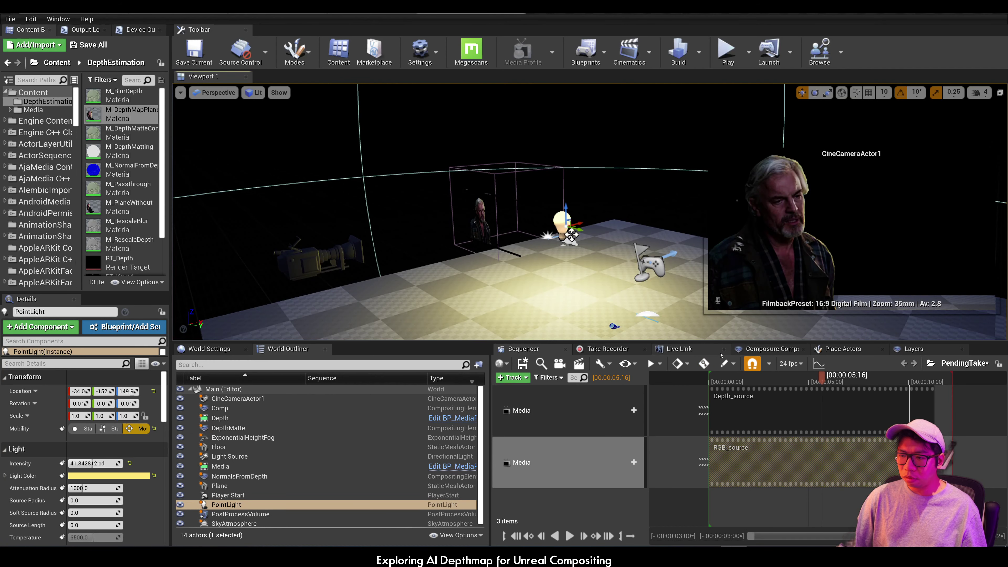
- Select NormalsFromDepth in Composure and expand its transform pass settings
{"action": "left_click", "coordinate": [772, 348]}
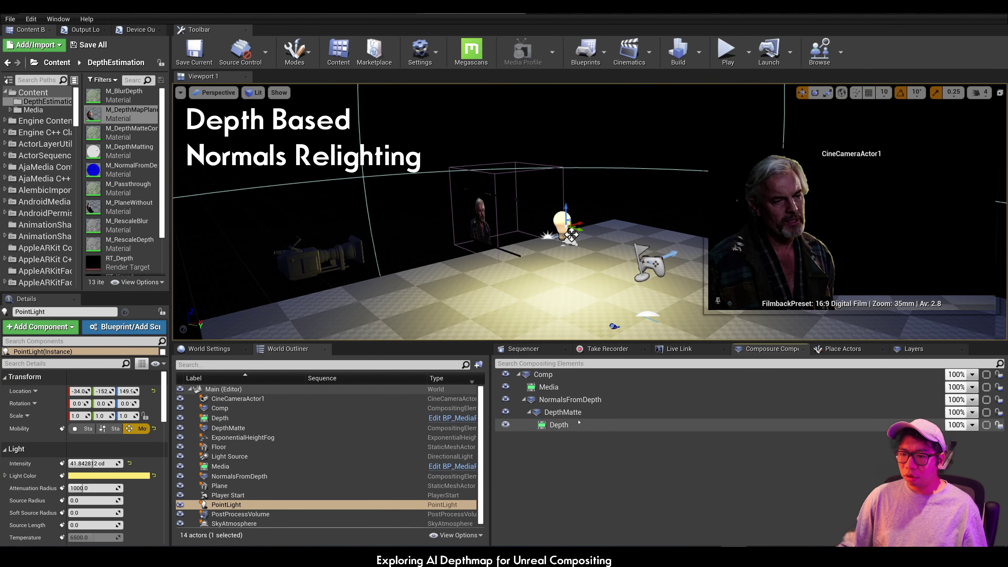
{"action": "left_click", "coordinate": [570, 399]}
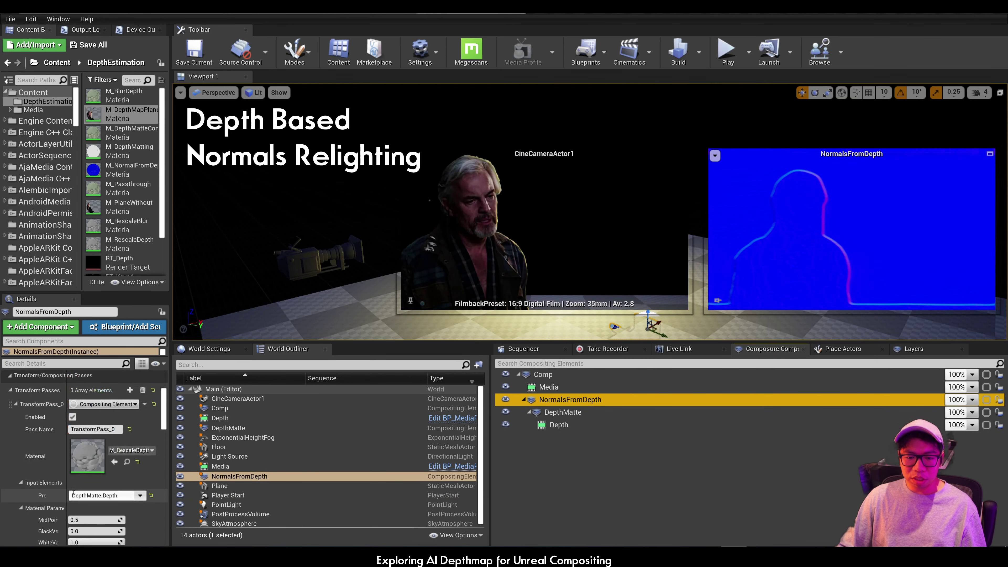
{"action": "scroll", "coordinate": [73, 492], "scroll_direction": "down", "scroll_amount": 10}
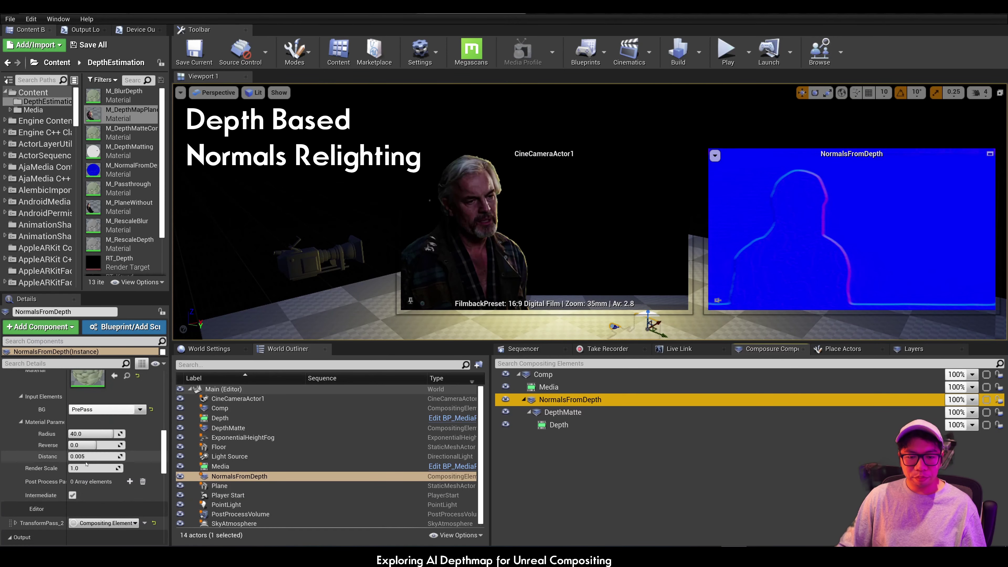
{"action": "left_click", "coordinate": [15, 522]}
{"action": "scroll", "coordinate": [83, 468], "scroll_direction": "down", "scroll_amount": 4}
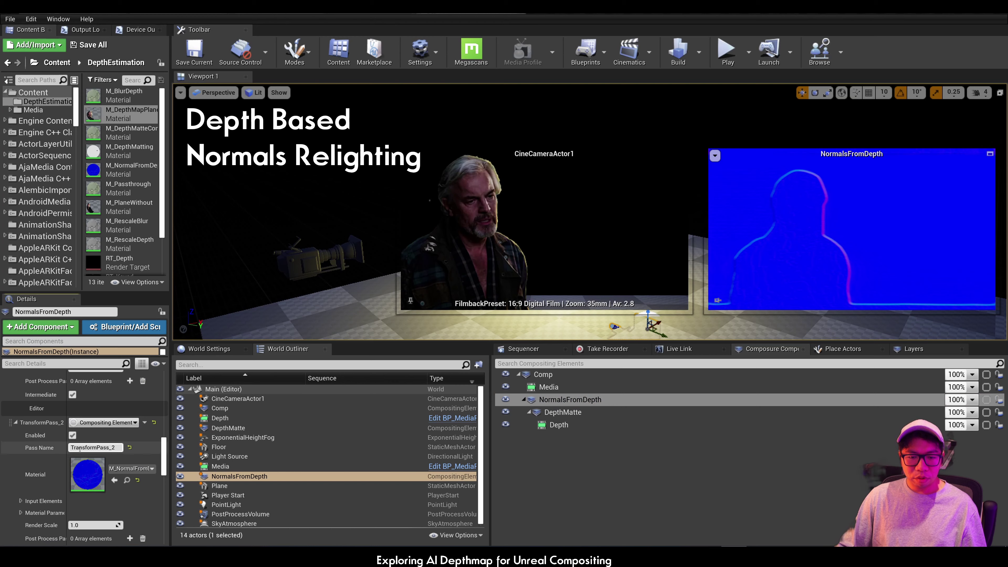
{"action": "scroll", "coordinate": [80, 448], "scroll_direction": "down", "scroll_amount": 5}
- Reset the normals pass Intensity to 1.0, nudge its Offset, then select the point light
{"action": "left_click", "coordinate": [21, 429]}
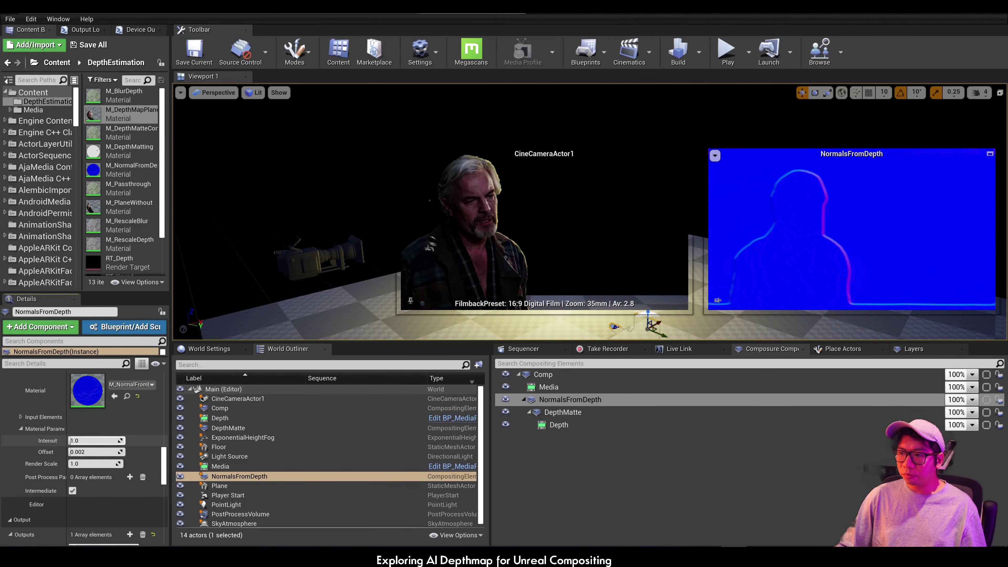
{"action": "mouse_move", "coordinate": [71, 440]}
{"action": "left_mouse_down"}
{"action": "mouse_move", "coordinate": [85, 440]}
{"action": "mouse_move", "coordinate": [72, 441]}
{"action": "left_mouse_up"}
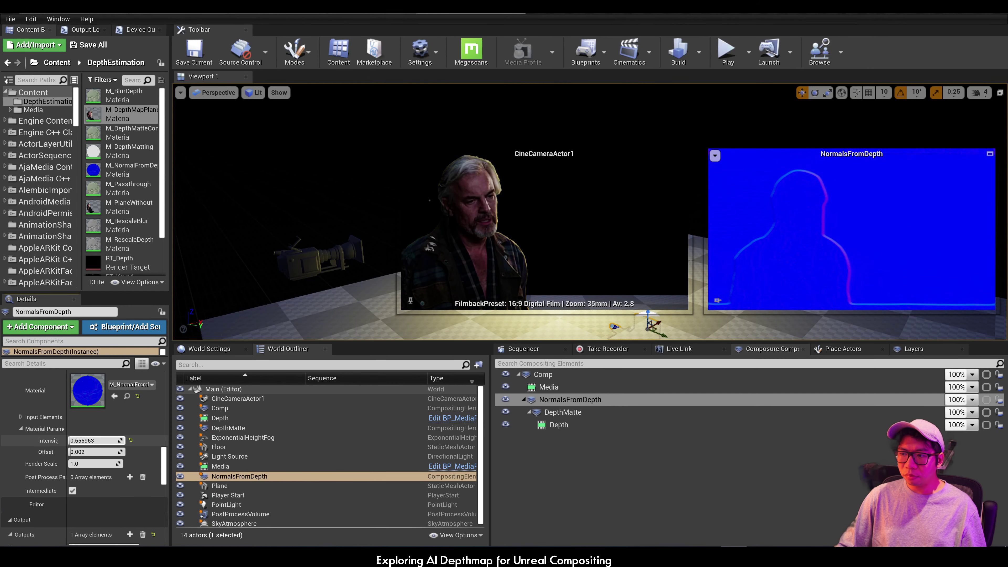
{"action": "left_click", "coordinate": [130, 440]}
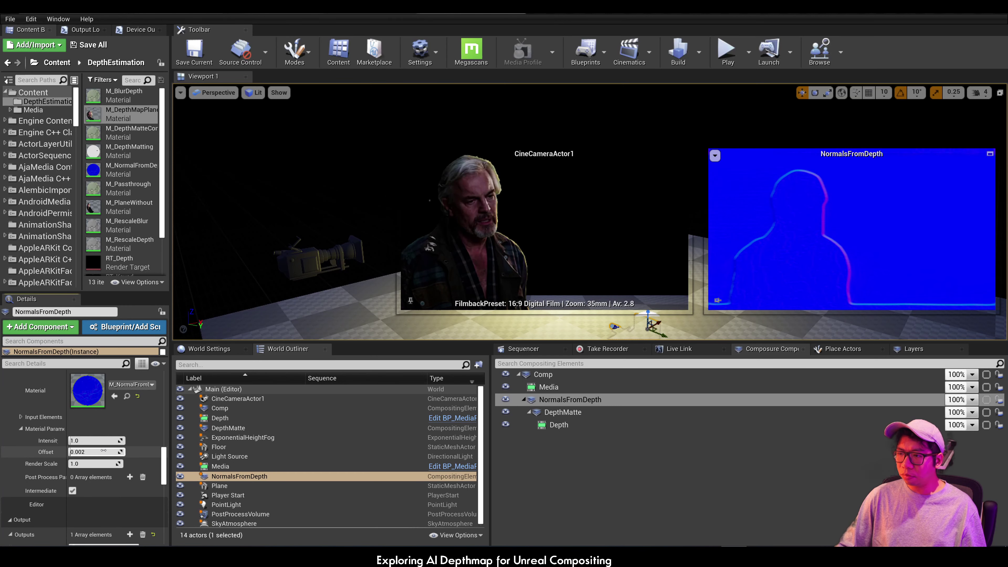
{"action": "left_click_drag", "start_coordinate": [75, 451], "coordinate": [70, 451]}
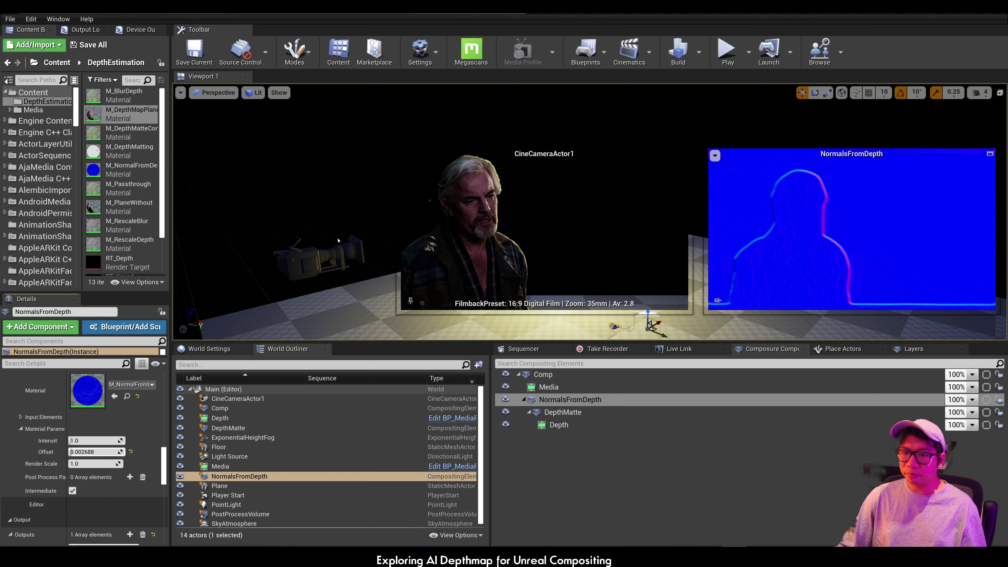
{"action": "right_click_drag", "start_coordinate": [369, 234], "coordinate": [368, 235]}
{"action": "left_click", "coordinate": [356, 214]}
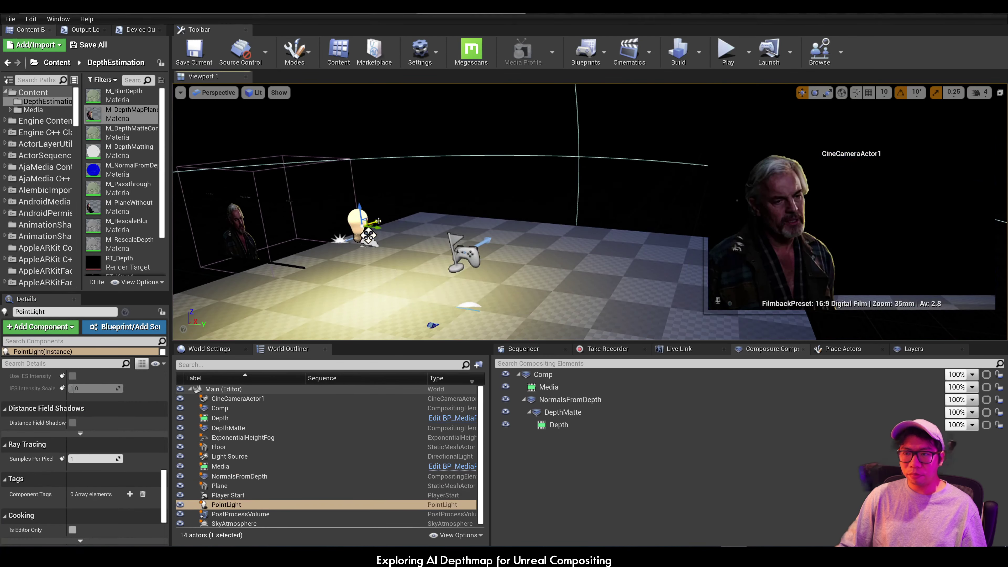
- Move the point light beside the wireframe box and preview DepthMatte's white silhouette
{"action": "mouse_move", "coordinate": [369, 235]}
{"action": "left_mouse_down"}
{"action": "mouse_move", "coordinate": [265, 273]}
{"action": "mouse_move", "coordinate": [273, 272]}
{"action": "mouse_move", "coordinate": [217, 258]}
{"action": "mouse_move", "coordinate": [172, 285]}
{"action": "mouse_move", "coordinate": [222, 298]}
{"action": "mouse_move", "coordinate": [254, 264]}
{"action": "mouse_move", "coordinate": [296, 271]}
{"action": "mouse_move", "coordinate": [309, 251]}
{"action": "mouse_move", "coordinate": [387, 227]}
{"action": "left_mouse_up"}
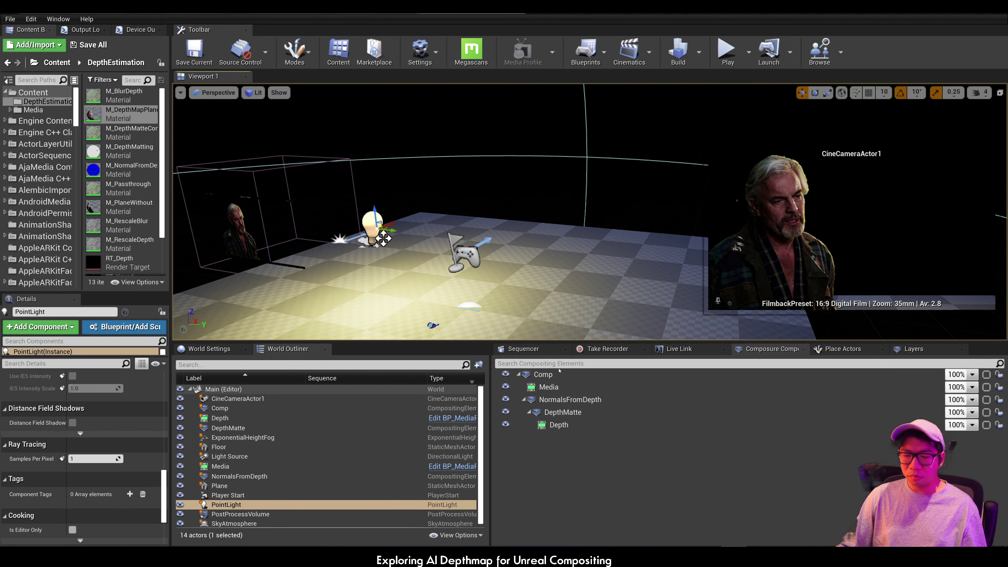
{"action": "left_click", "coordinate": [579, 413]}
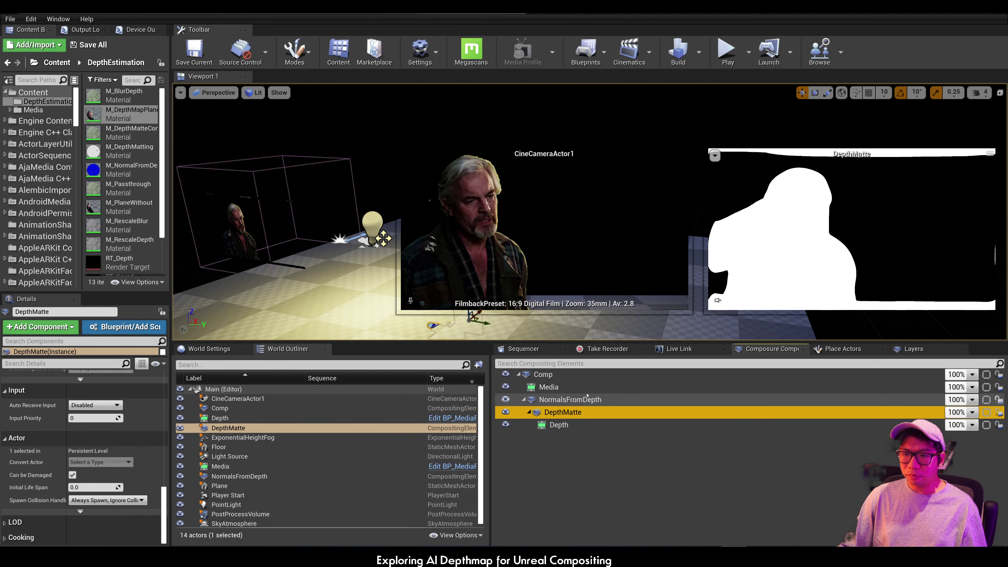
- Preview Comp and switch TransformPass_1's depth garbage matte off and back on
{"action": "left_click", "coordinate": [579, 375]}
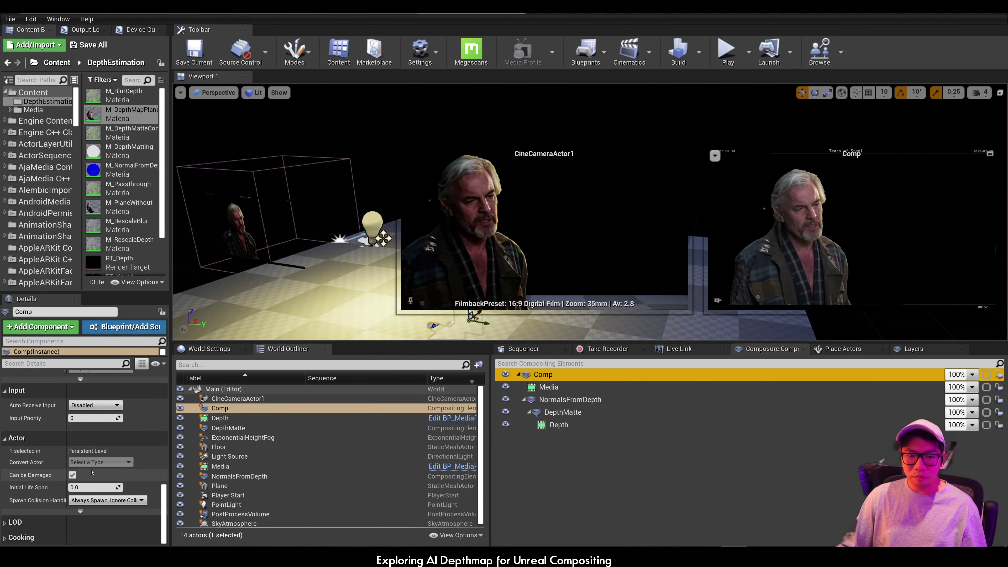
{"action": "scroll", "coordinate": [91, 472], "scroll_direction": "up", "scroll_amount": 10}
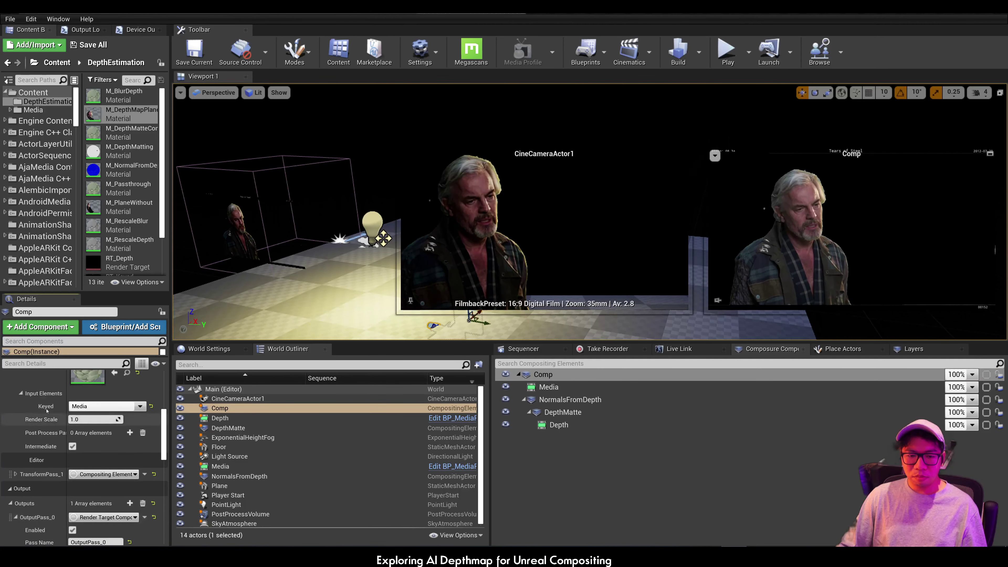
{"action": "scroll", "coordinate": [51, 414], "scroll_direction": "up", "scroll_amount": 6}
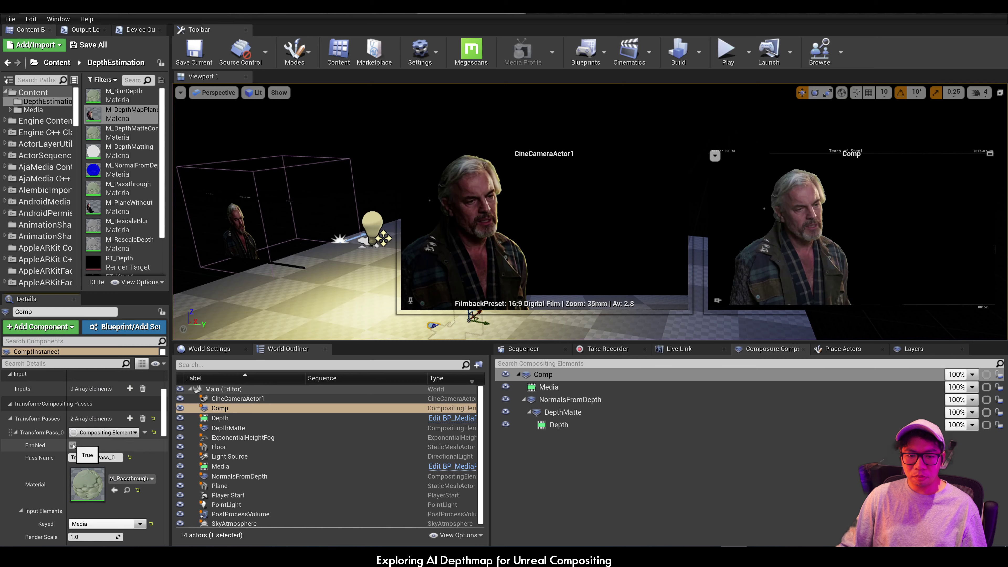
{"action": "scroll", "coordinate": [73, 449], "scroll_direction": "down", "scroll_amount": 4}
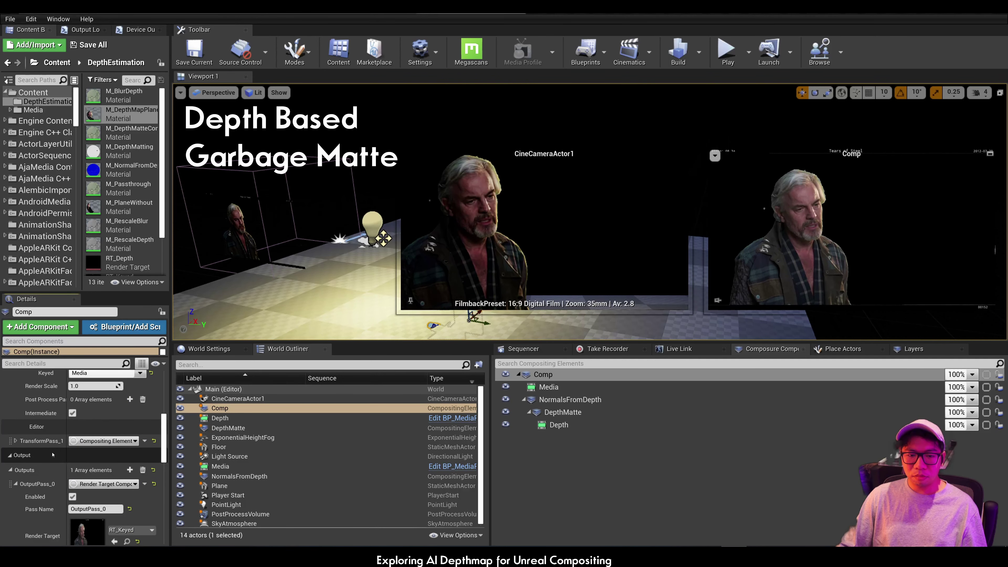
{"action": "left_click", "coordinate": [73, 453]}
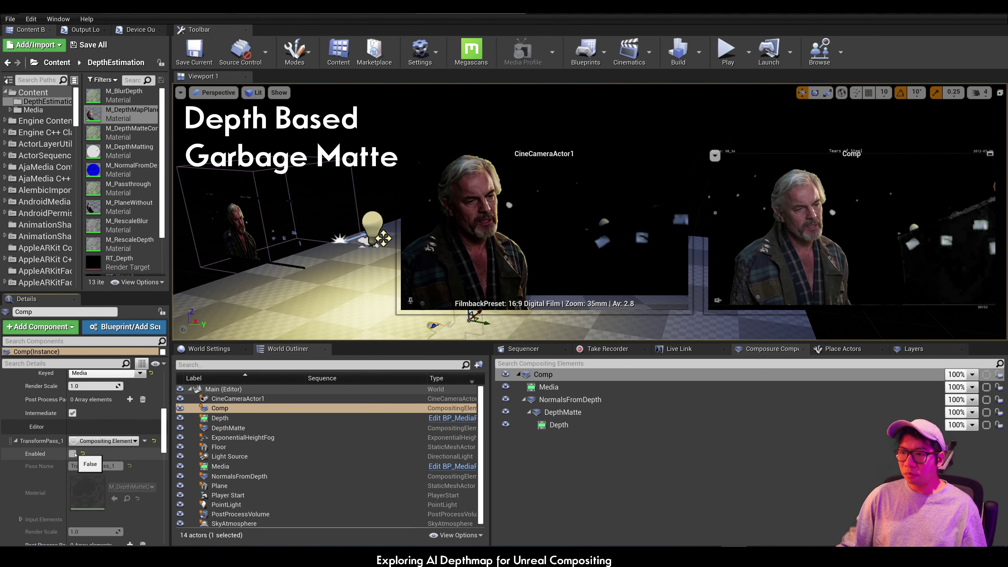
{"action": "left_click", "coordinate": [72, 453]}
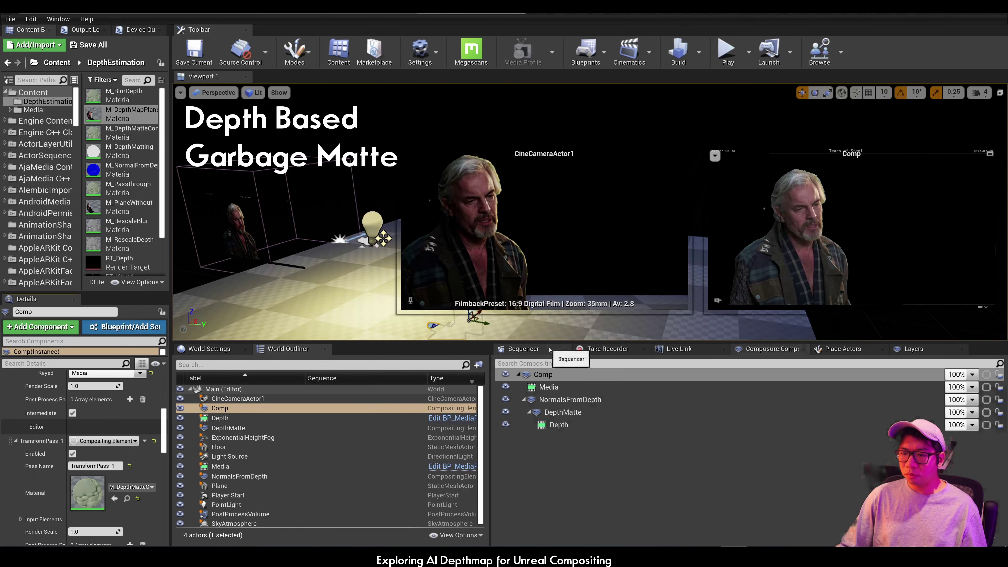
{"action": "left_click", "coordinate": [523, 349]}
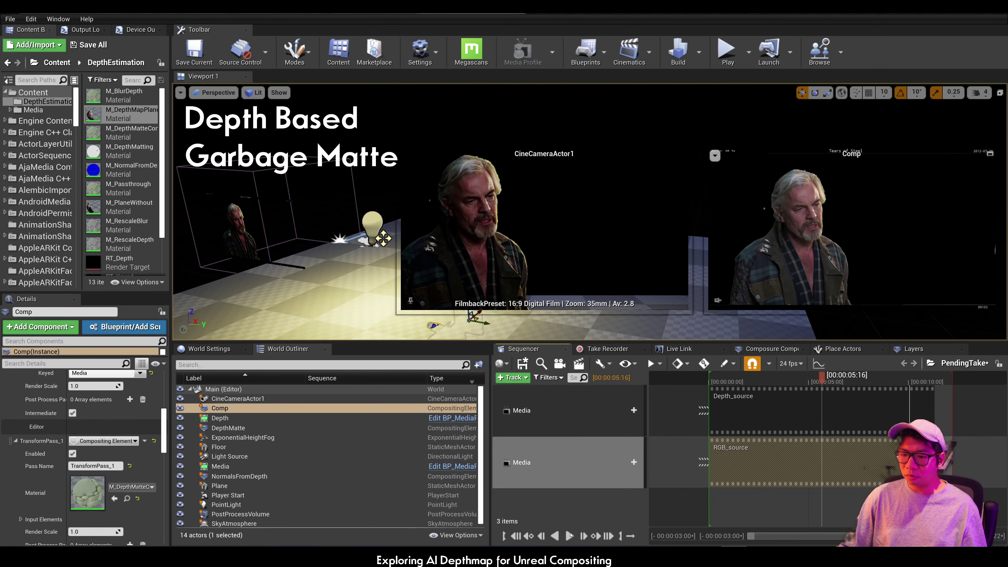
- Play the sequence from the start while toggling the garbage matte pass, leaving it enabled
{"action": "left_click", "coordinate": [527, 536]}
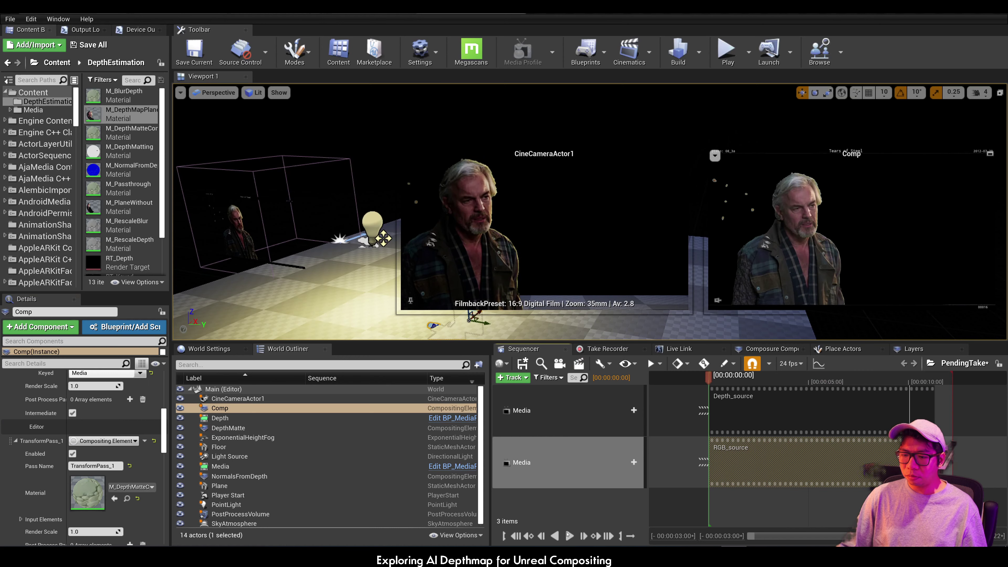
{"action": "left_click", "coordinate": [569, 536]}
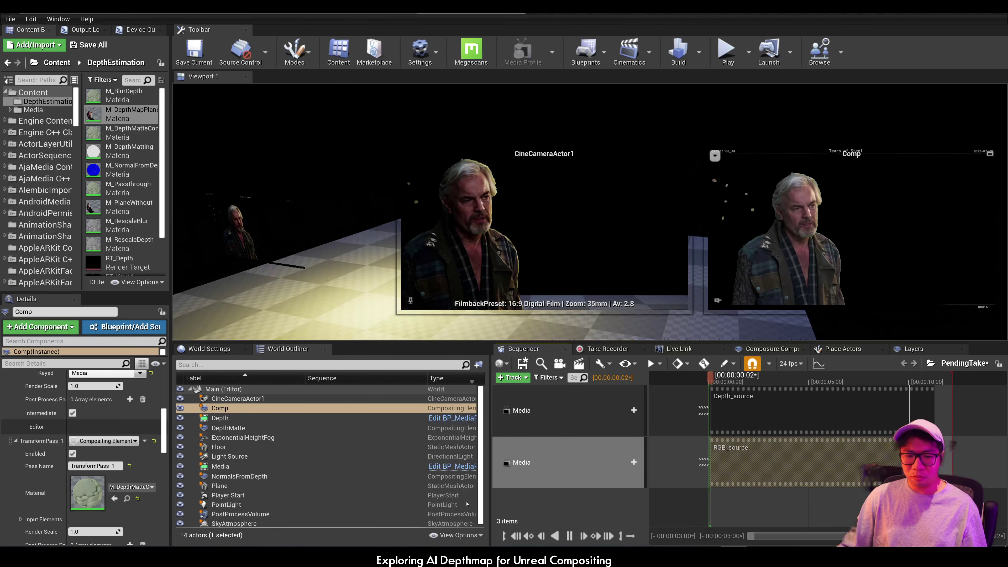
{"action": "left_click", "coordinate": [72, 453]}
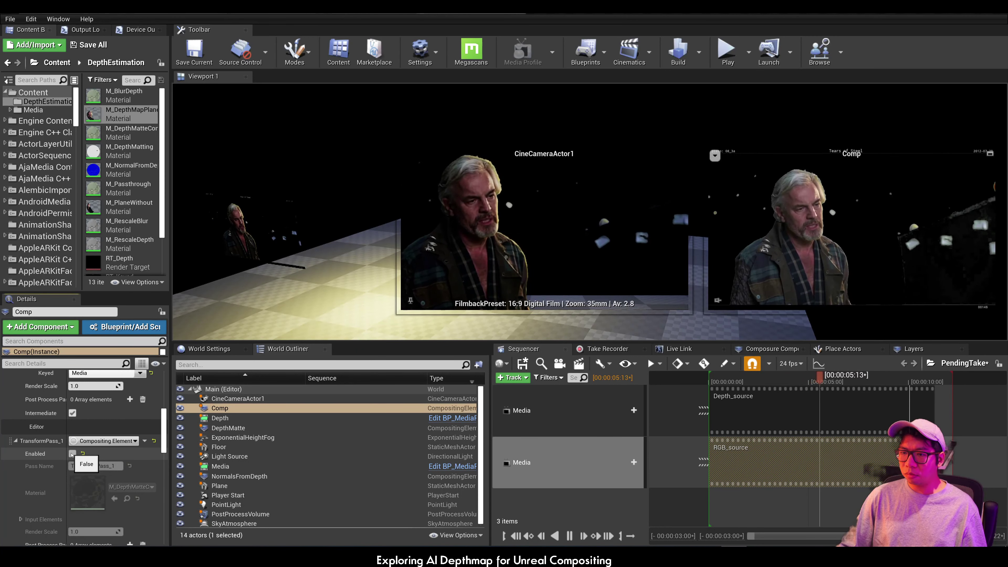
{"action": "left_click", "coordinate": [72, 454]}
{"action": "left_click", "coordinate": [72, 453]}
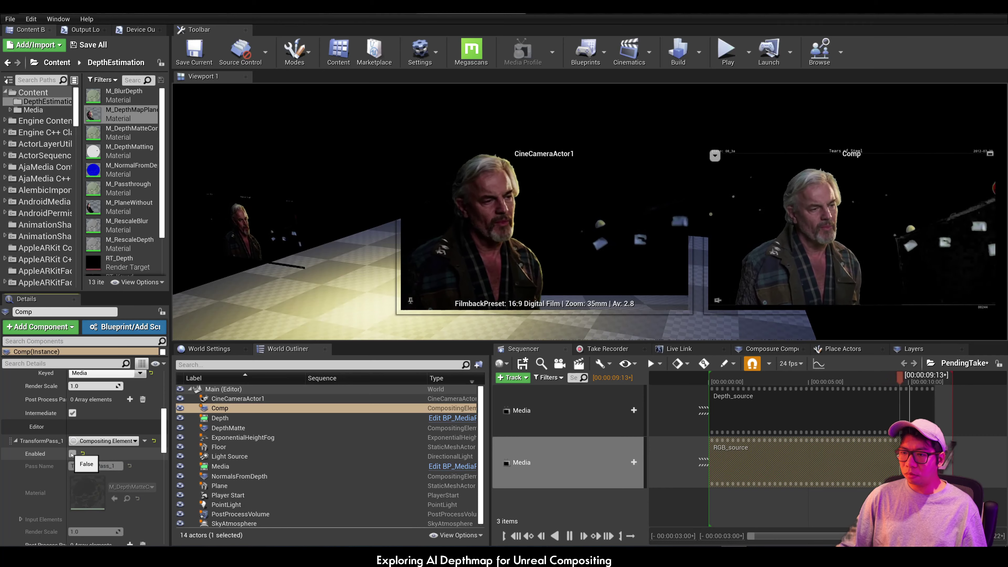
{"action": "left_click", "coordinate": [72, 453]}
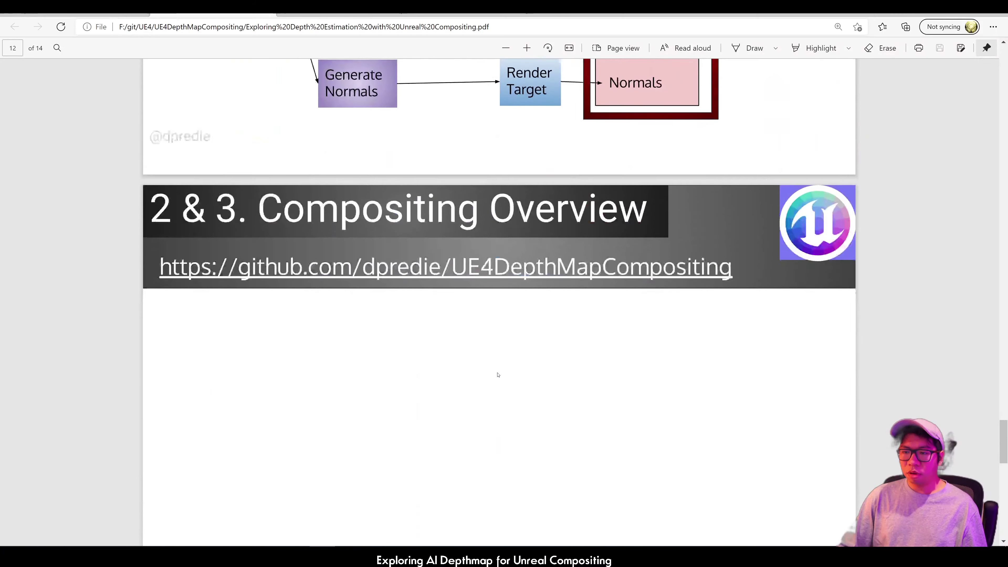
{"action": "scroll", "coordinate": [498, 375], "scroll_direction": "down", "scroll_amount": 10}
- Scroll the PDF from the Compositing Overview down to the page 13 Limitations and Future Search slide
{"action": "scroll", "coordinate": [498, 375], "scroll_direction": "up", "scroll_amount": 10}
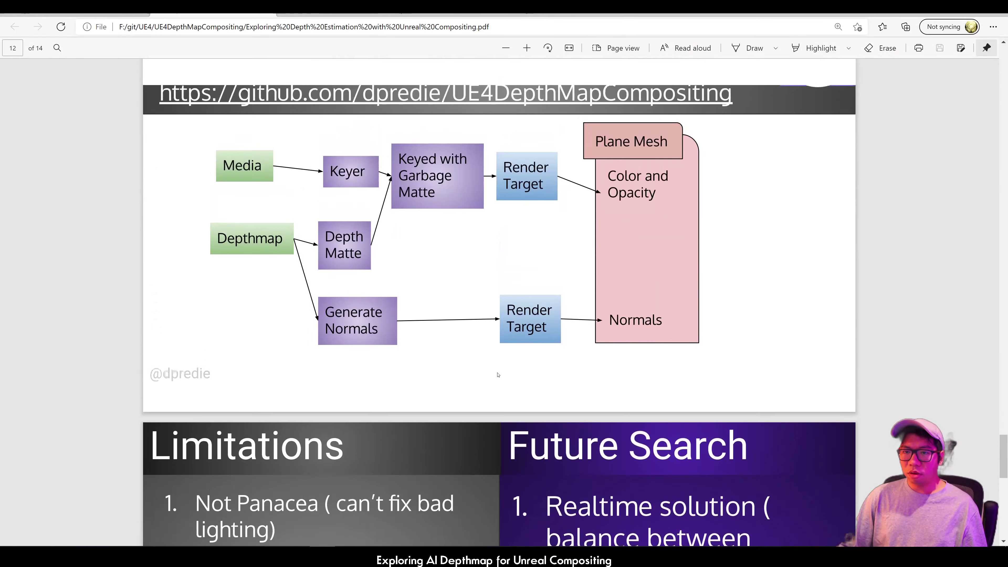
{"action": "scroll", "coordinate": [497, 375], "scroll_direction": "down", "scroll_amount": 1}
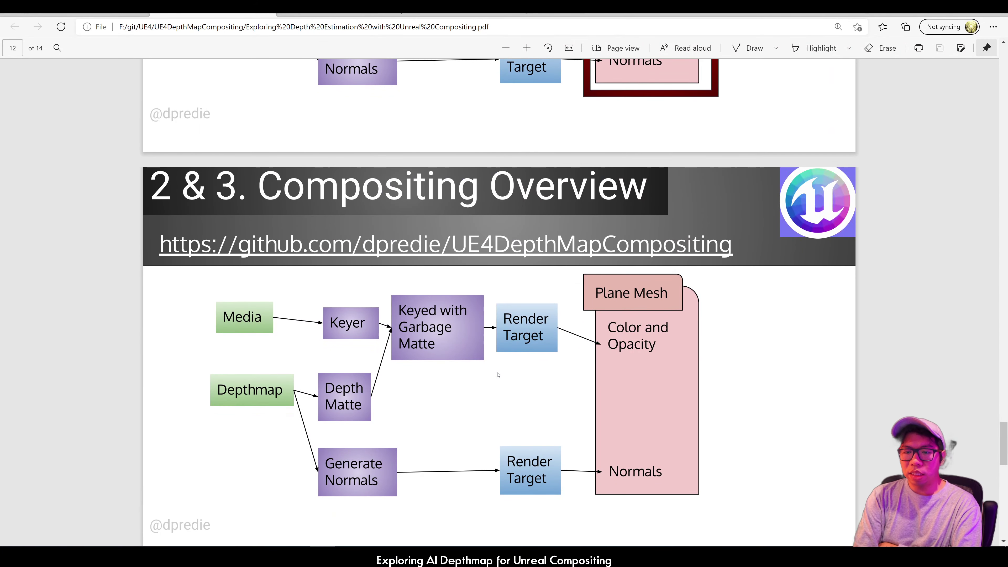
{"action": "scroll", "coordinate": [507, 264], "scroll_direction": "down", "scroll_amount": 10}
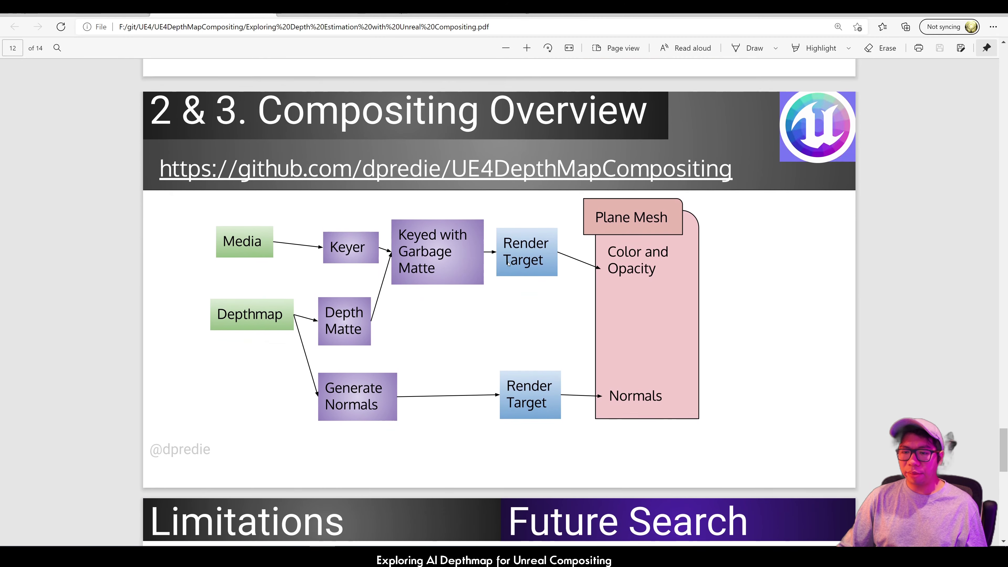
{"action": "scroll", "coordinate": [507, 264], "scroll_direction": "down", "scroll_amount": 2}
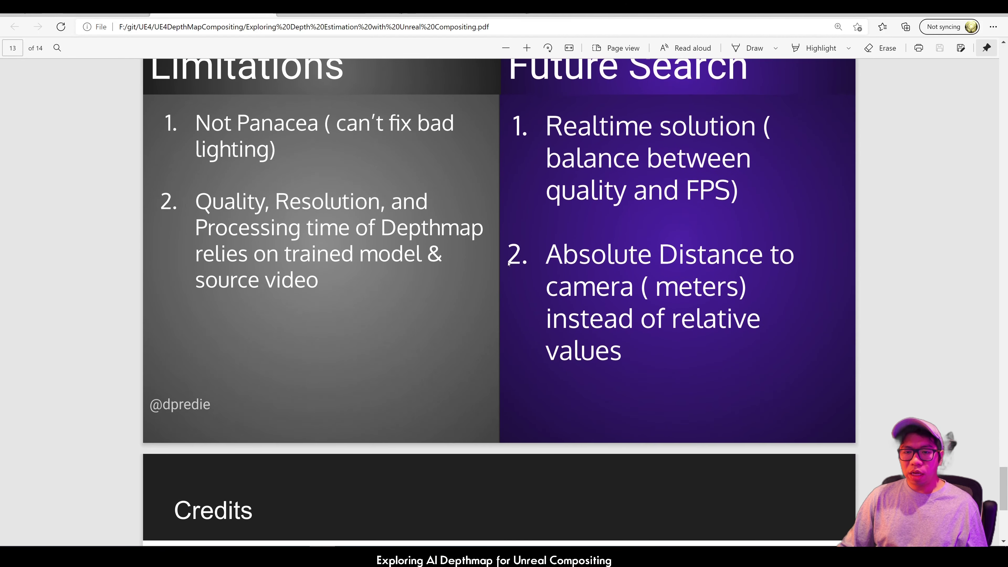
- Switch to the repository's DepthEstimation folder on GitHub
{"action": "scroll", "coordinate": [508, 264], "scroll_direction": "up", "scroll_amount": 2}
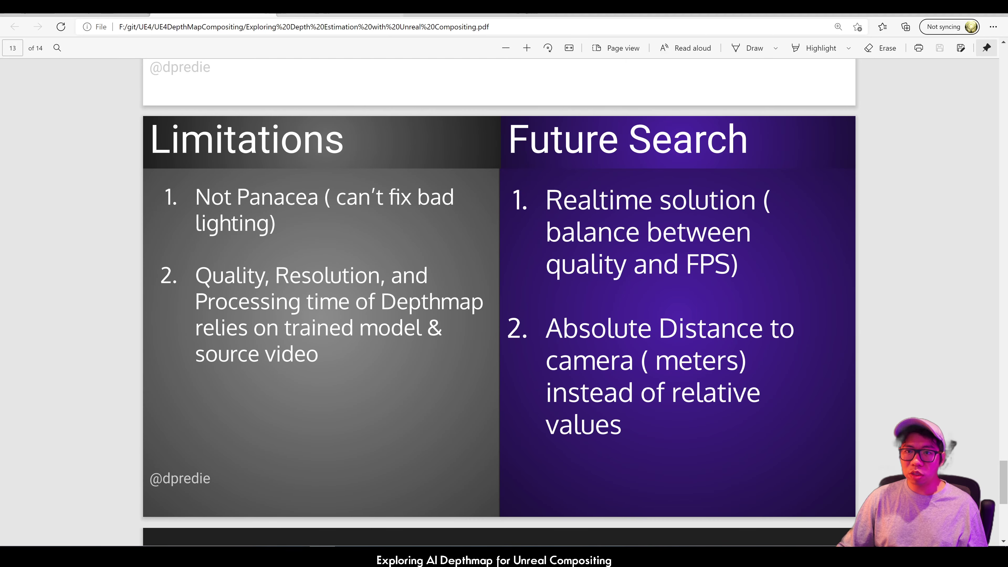
{"action": "left_click", "coordinate": [555, 15]}
{"action": "left_click", "coordinate": [443, 15]}
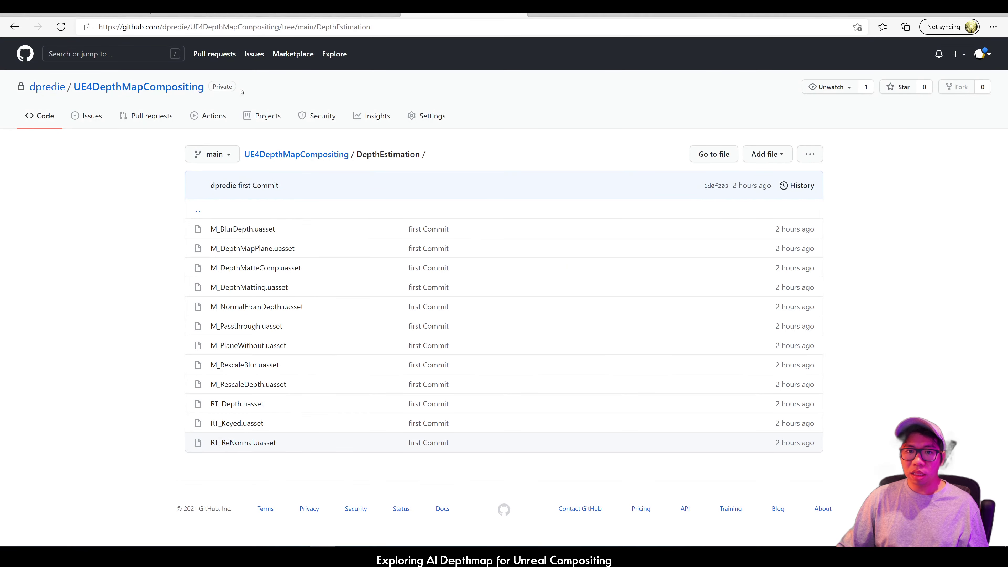
- Show the Colab notebook's finished frame-processing output, then return to the Limitations and Future Search slide
{"action": "key", "text": "ctrl+shift+Tab"}
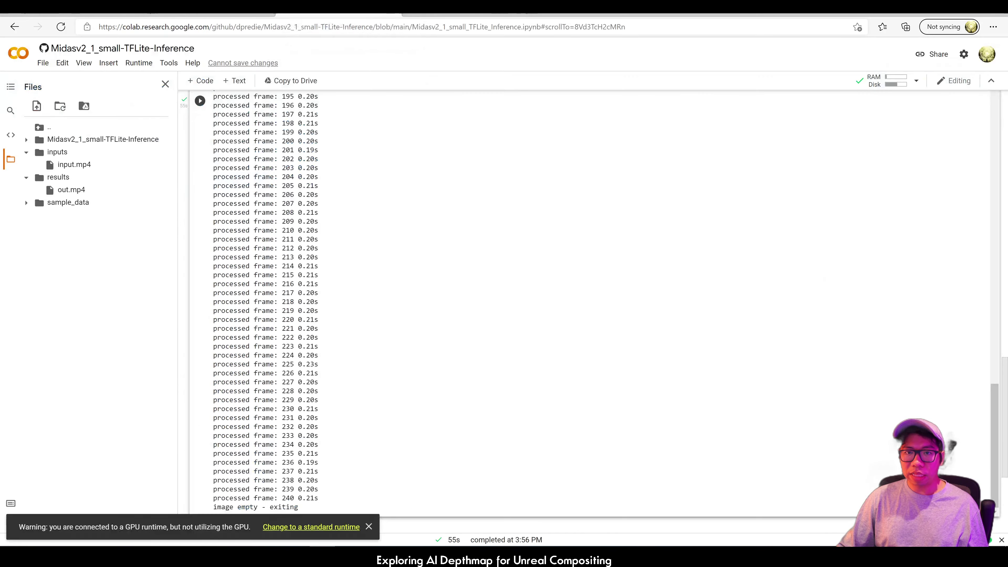
{"action": "key", "text": "ctrl+shift+Tab"}
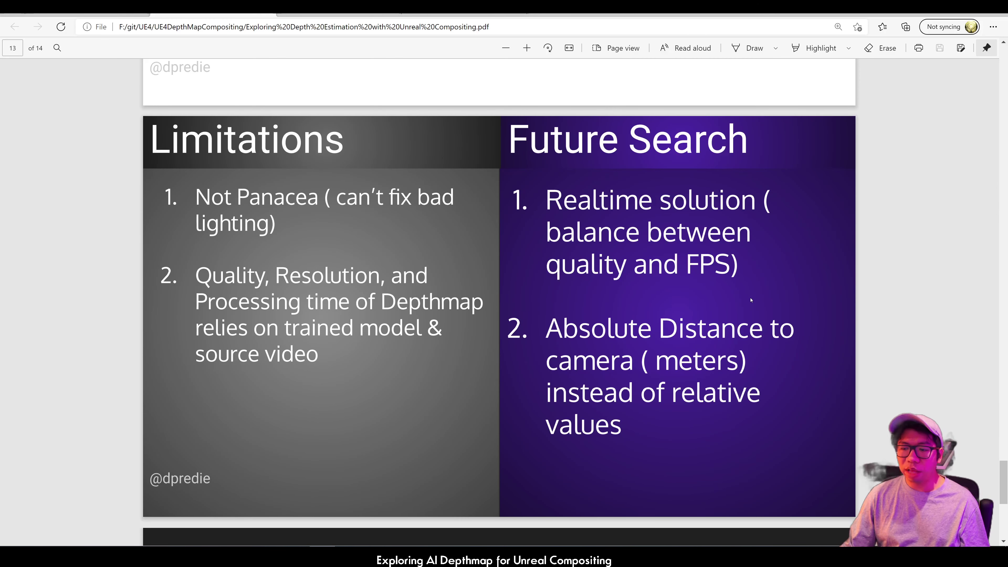
- Scroll to the final Credits slide and briefly highlight the Midas inference credit line
{"action": "scroll", "coordinate": [751, 300], "scroll_direction": "down", "scroll_amount": 8}
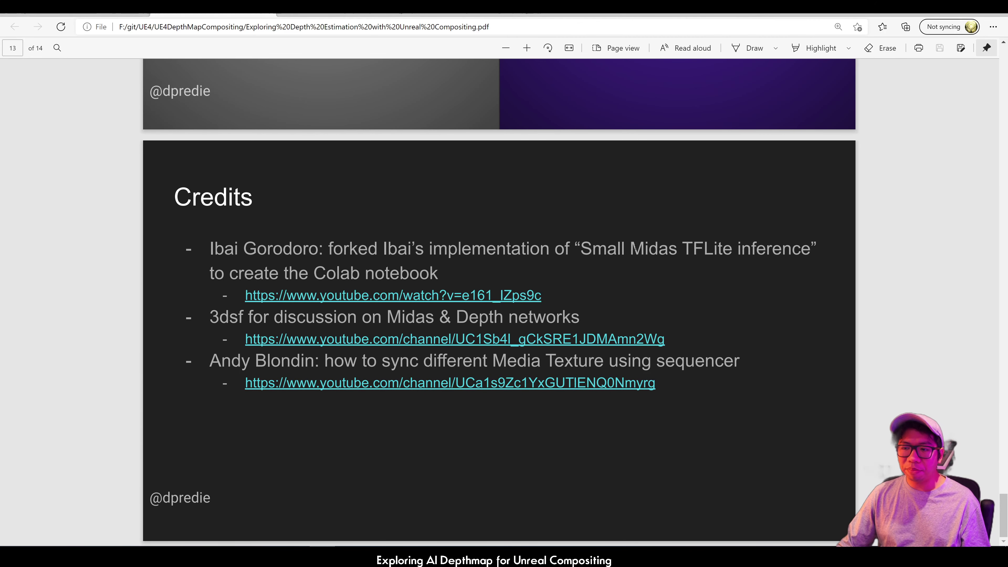
{"action": "left_click_drag", "start_coordinate": [631, 247], "coordinate": [704, 249]}
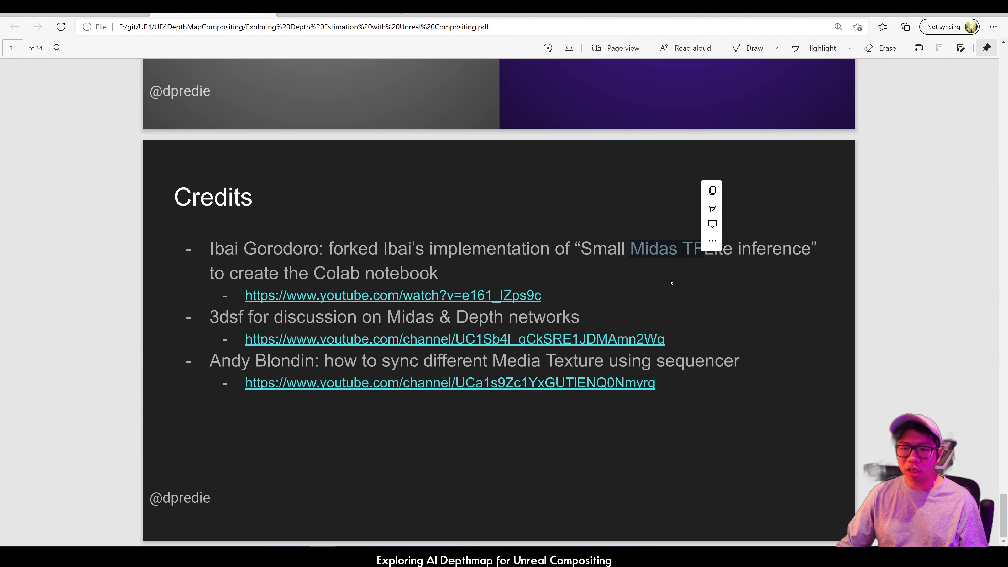
{"action": "left_click", "coordinate": [630, 280]}
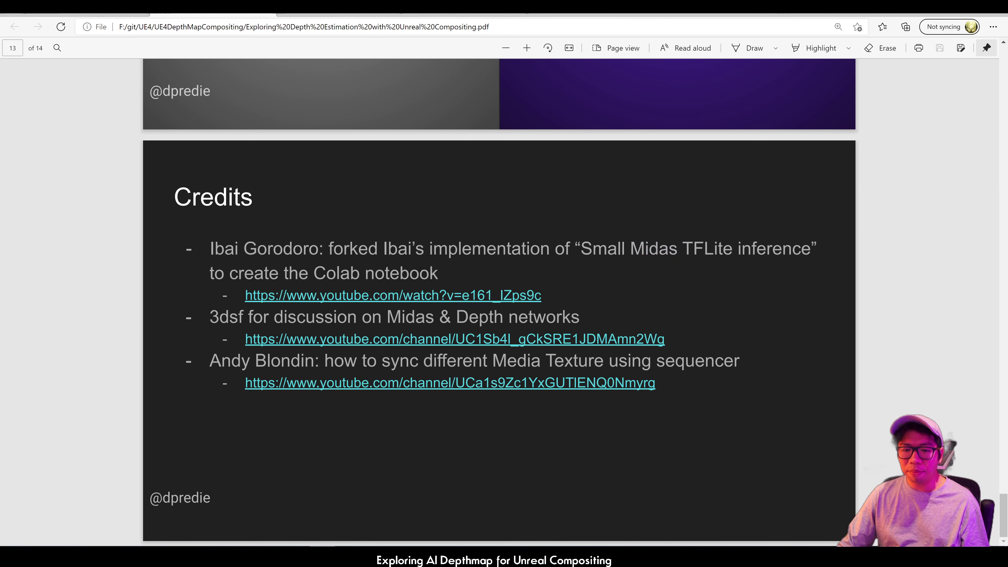